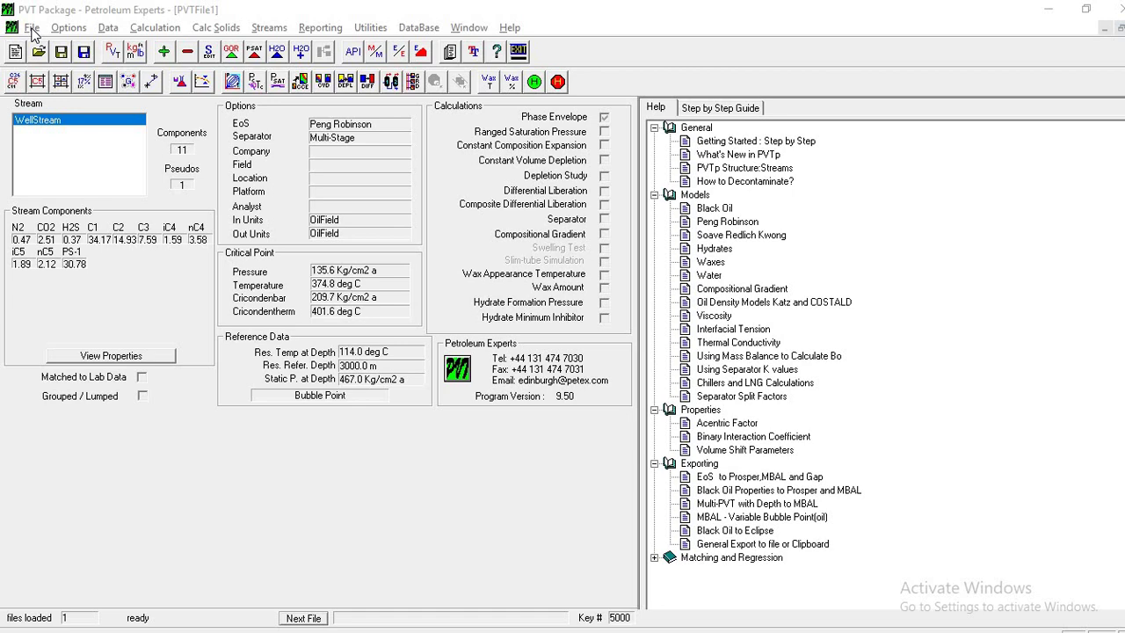
Step: Create a new PVT file and confirm Equations of State with Peng Robinson in its system options
{"action": "left_click", "coordinate": [33, 28]}
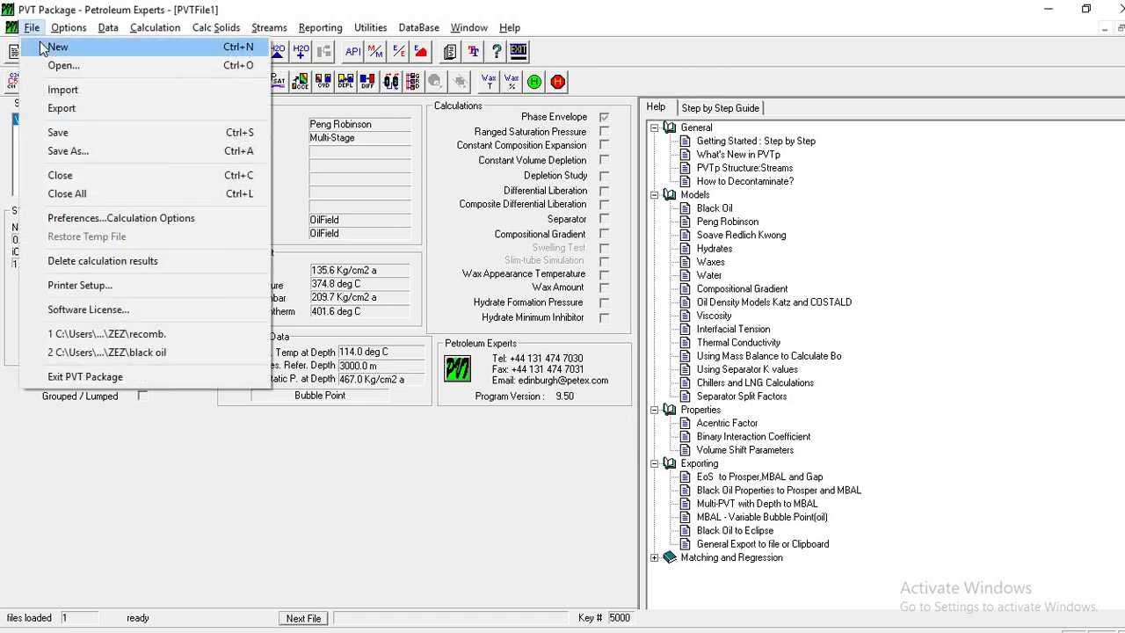
{"action": "left_click", "coordinate": [55, 48]}
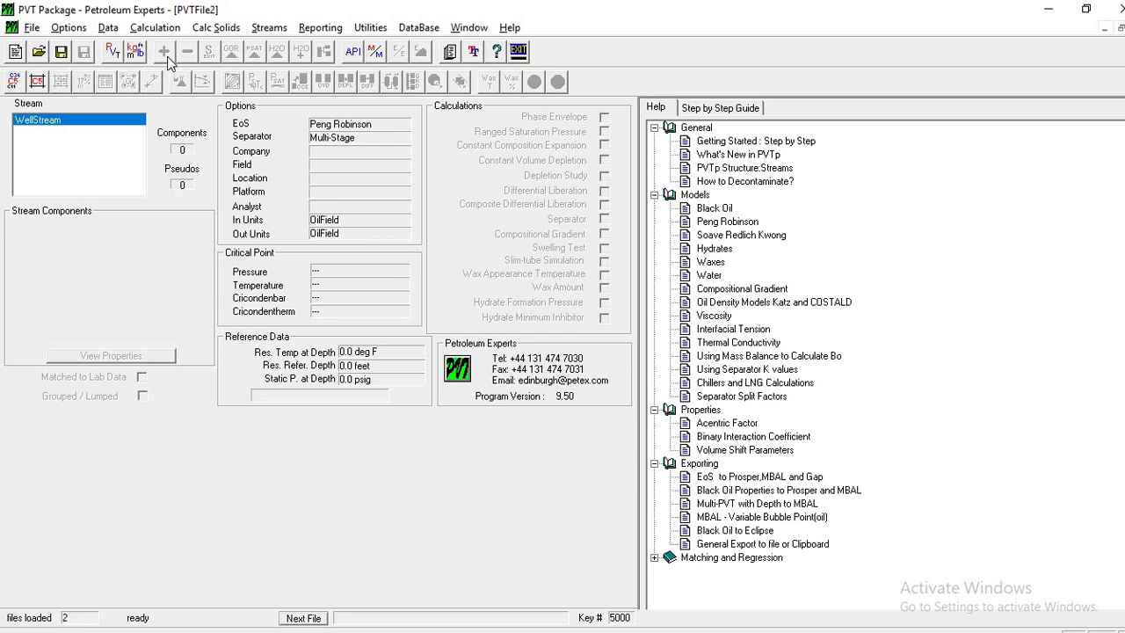
{"action": "left_click", "coordinate": [68, 27]}
{"action": "left_click", "coordinate": [95, 46]}
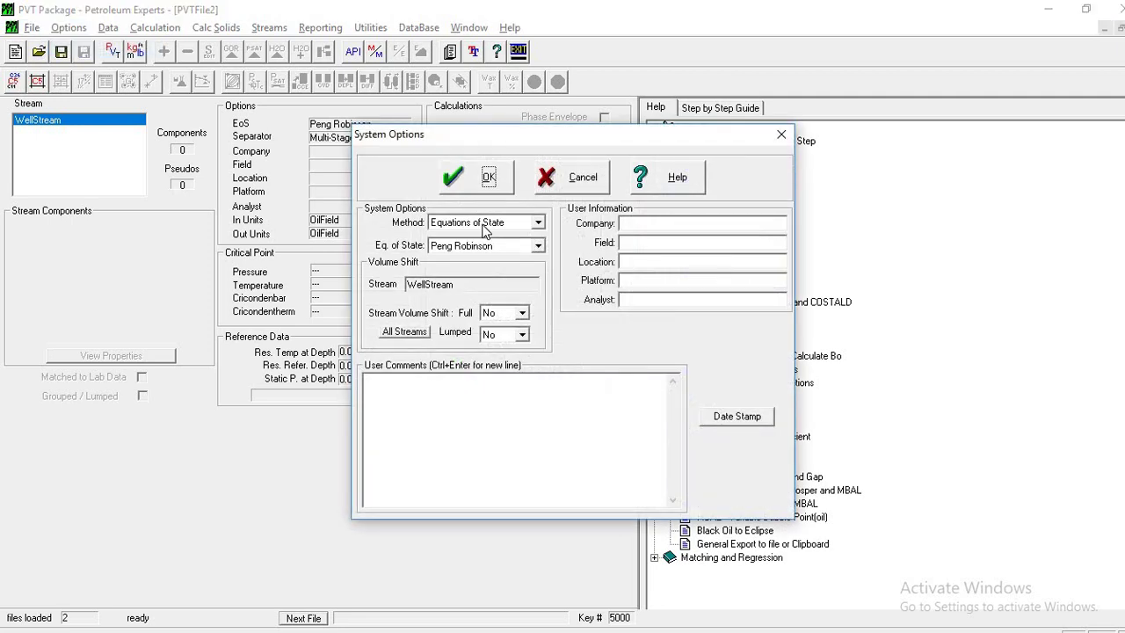
{"action": "left_click", "coordinate": [490, 247]}
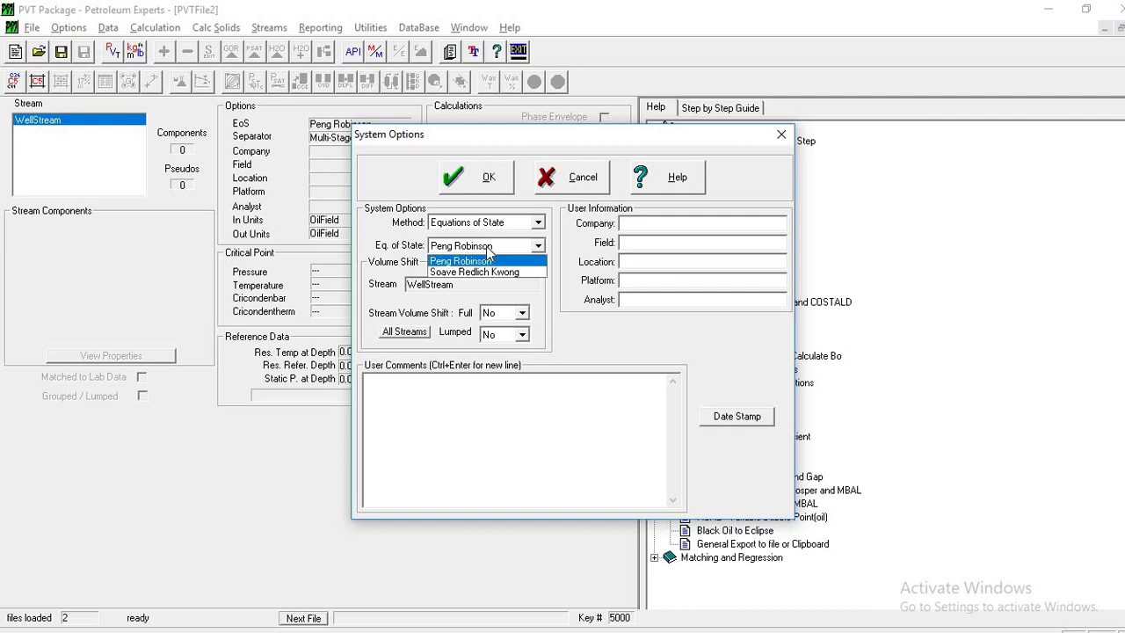
{"action": "left_click", "coordinate": [489, 250]}
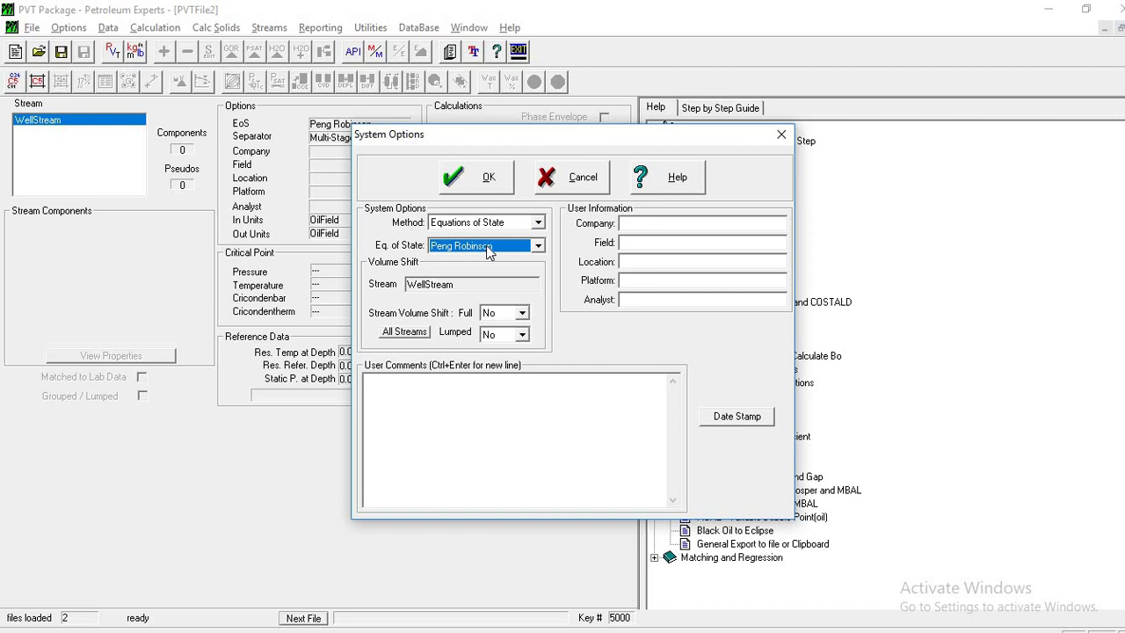
{"action": "left_click", "coordinate": [490, 249]}
{"action": "left_click", "coordinate": [490, 250]}
{"action": "left_click", "coordinate": [489, 249]}
{"action": "left_click", "coordinate": [490, 251]}
{"action": "left_click", "coordinate": [490, 249]}
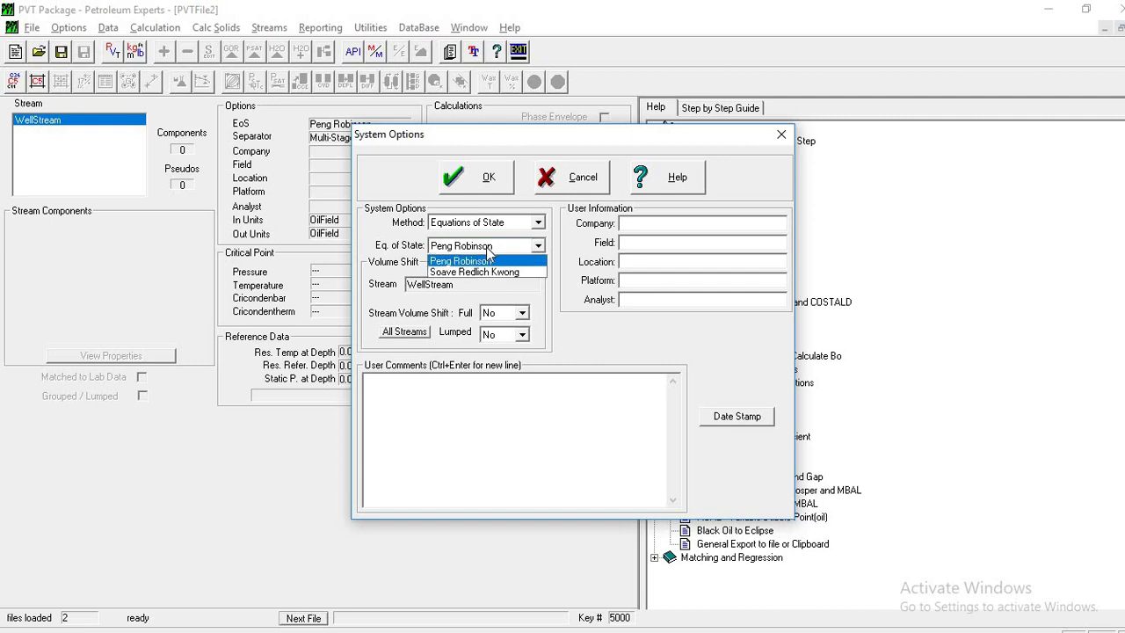
{"action": "left_click", "coordinate": [488, 249]}
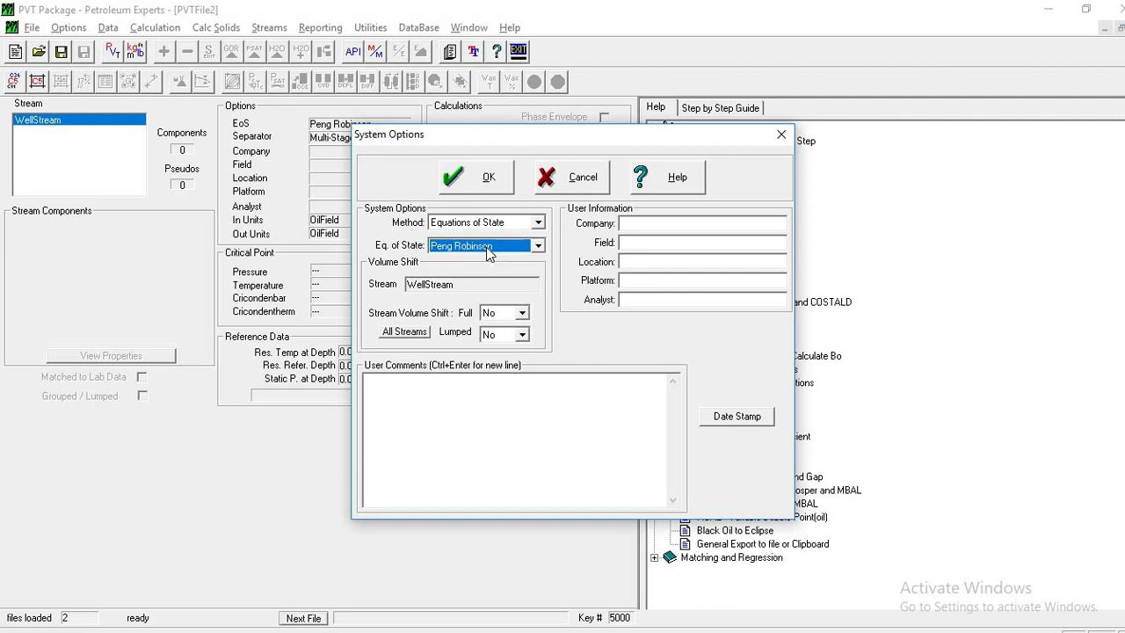
{"action": "left_click", "coordinate": [486, 182]}
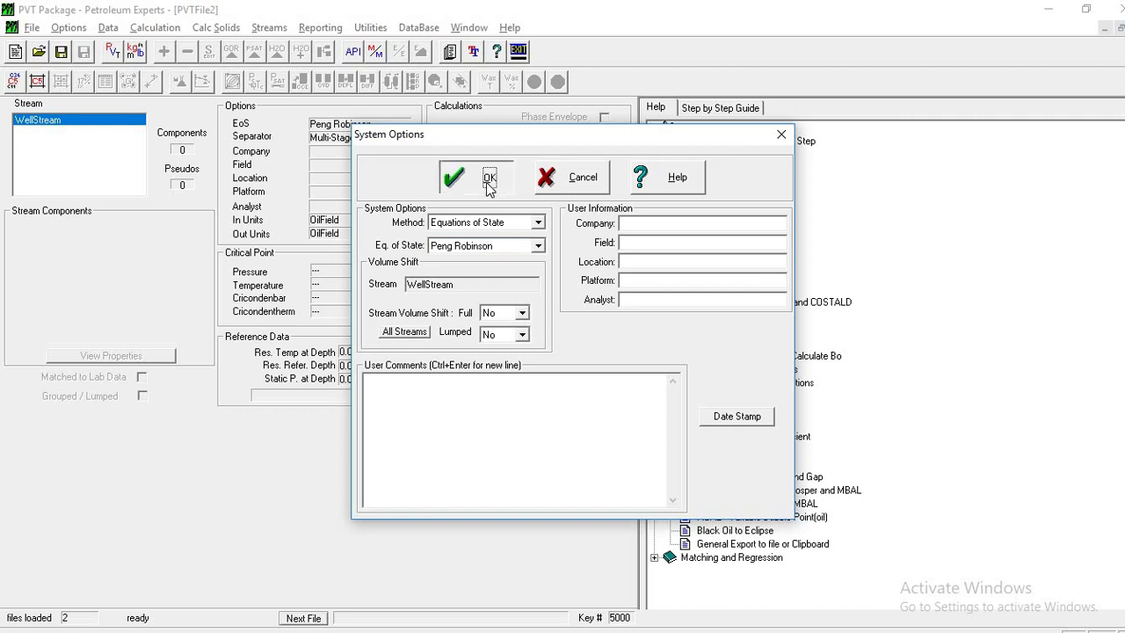
Step: Select the hydrocarbon components from C1 Methane through nC5 Normal Pentane in the component database
{"action": "left_click", "coordinate": [15, 81]}
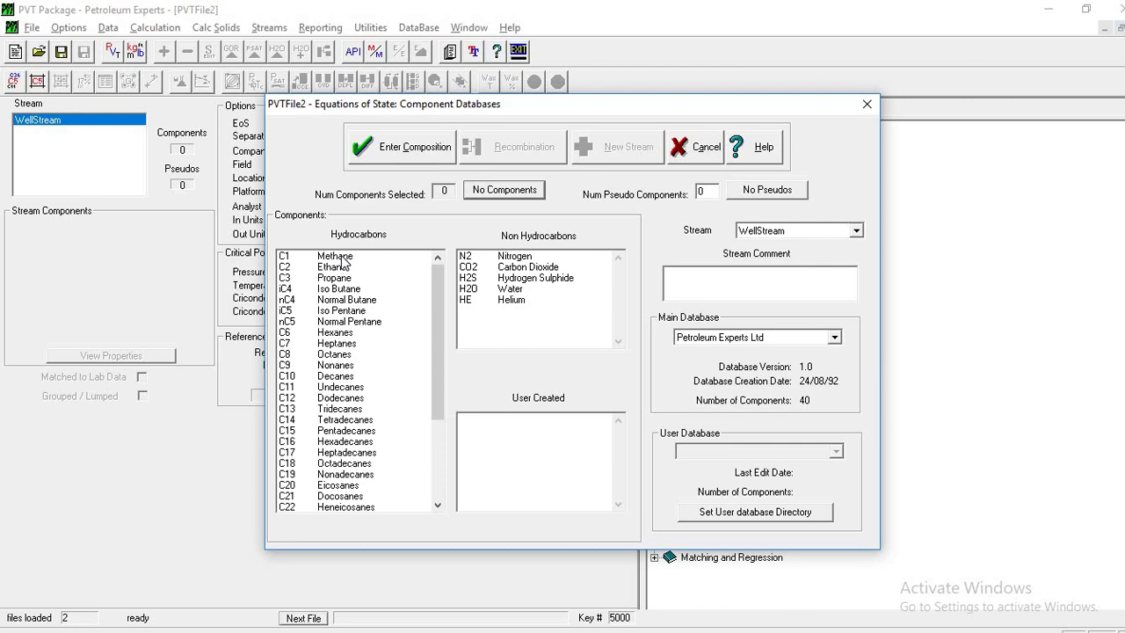
{"action": "left_click", "coordinate": [341, 256]}
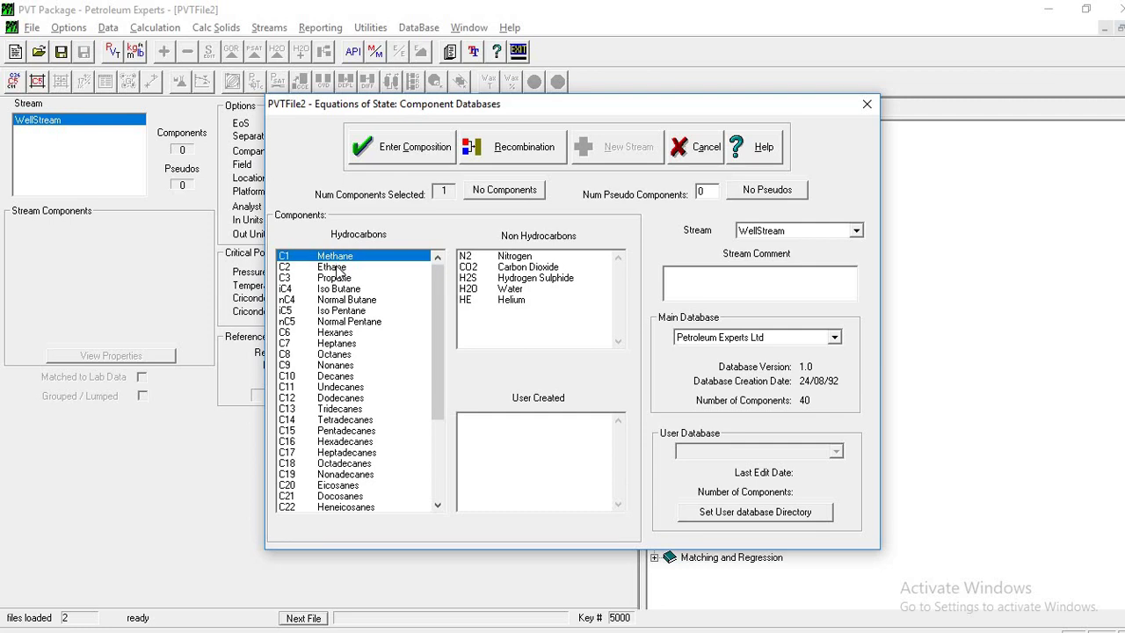
{"action": "left_click", "coordinate": [338, 267]}
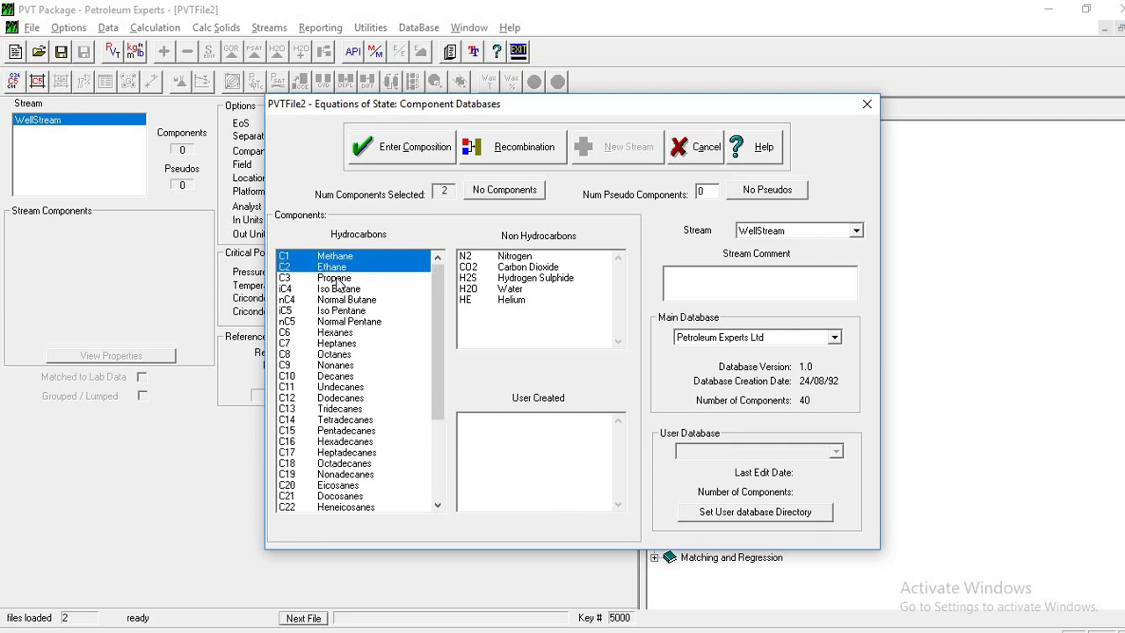
{"action": "left_click", "coordinate": [337, 277]}
{"action": "left_click", "coordinate": [337, 289]}
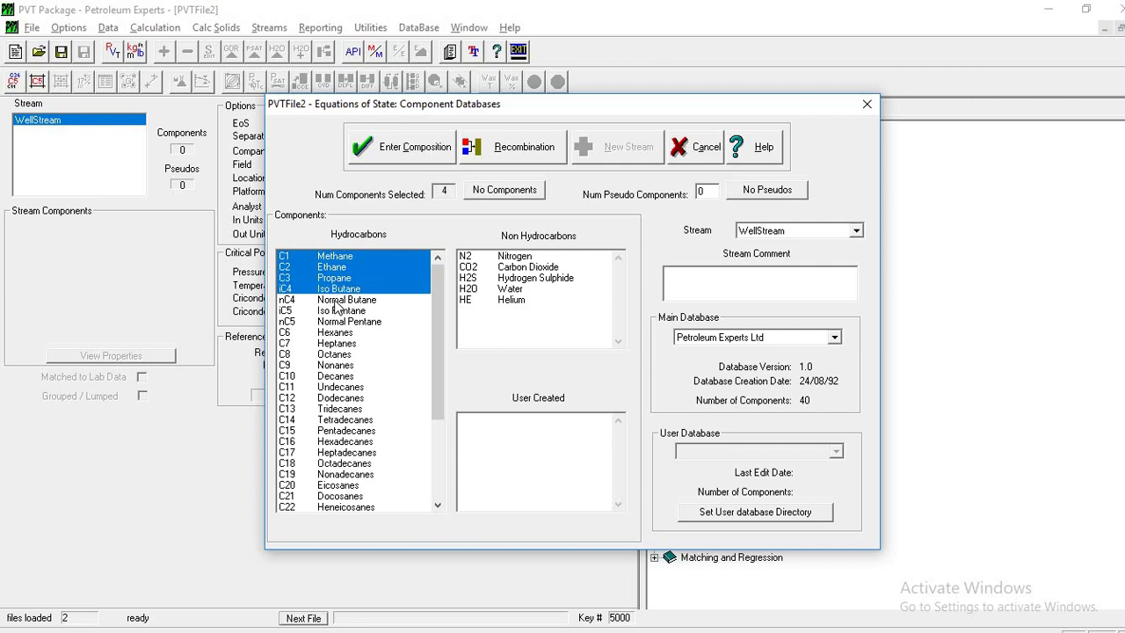
{"action": "left_click", "coordinate": [338, 300]}
{"action": "left_click", "coordinate": [337, 311]}
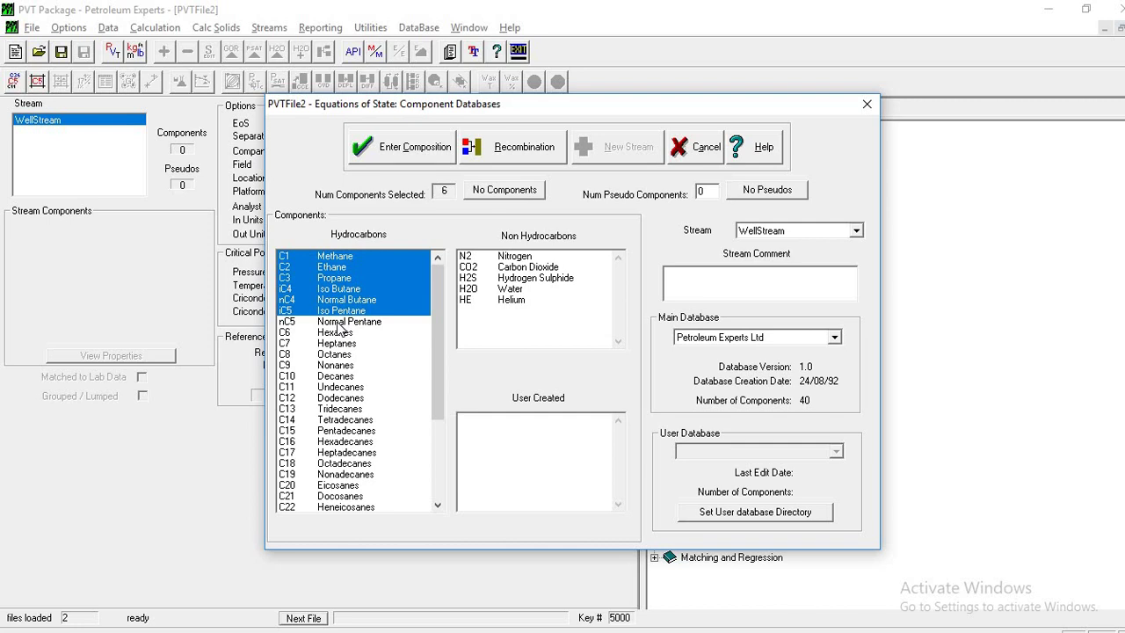
{"action": "left_click", "coordinate": [341, 323]}
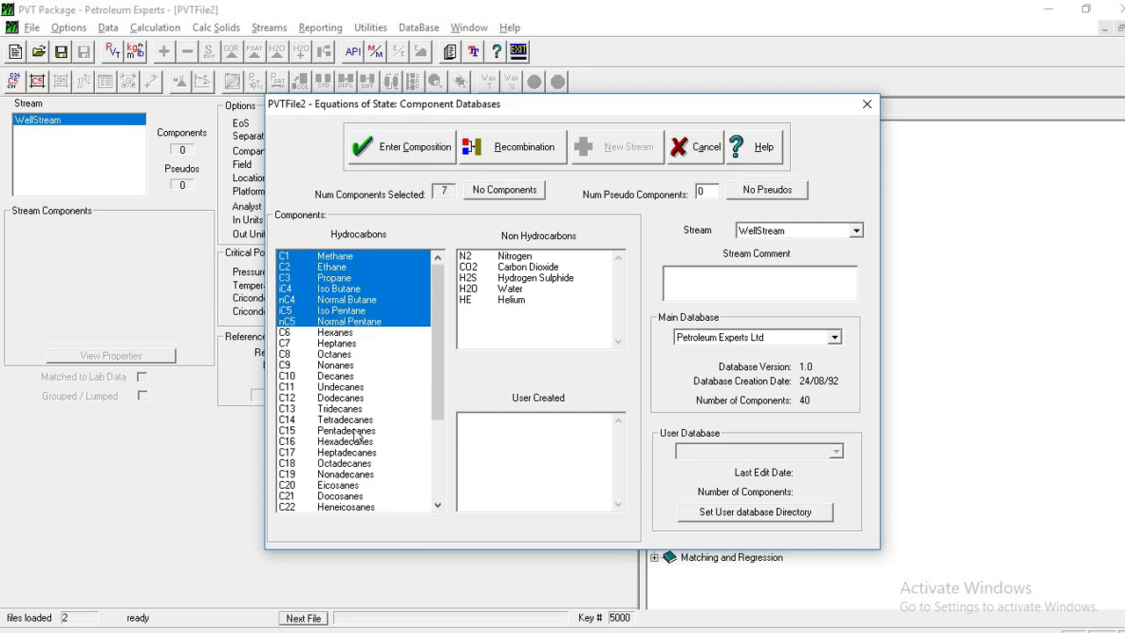
Step: Set the number of pseudo components to 1 and add the non-hydrocarbons CO2, N2 and H2S
{"action": "double_click", "coordinate": [701, 190]}
{"action": "type", "text": "1"}
{"action": "left_click", "coordinate": [519, 268]}
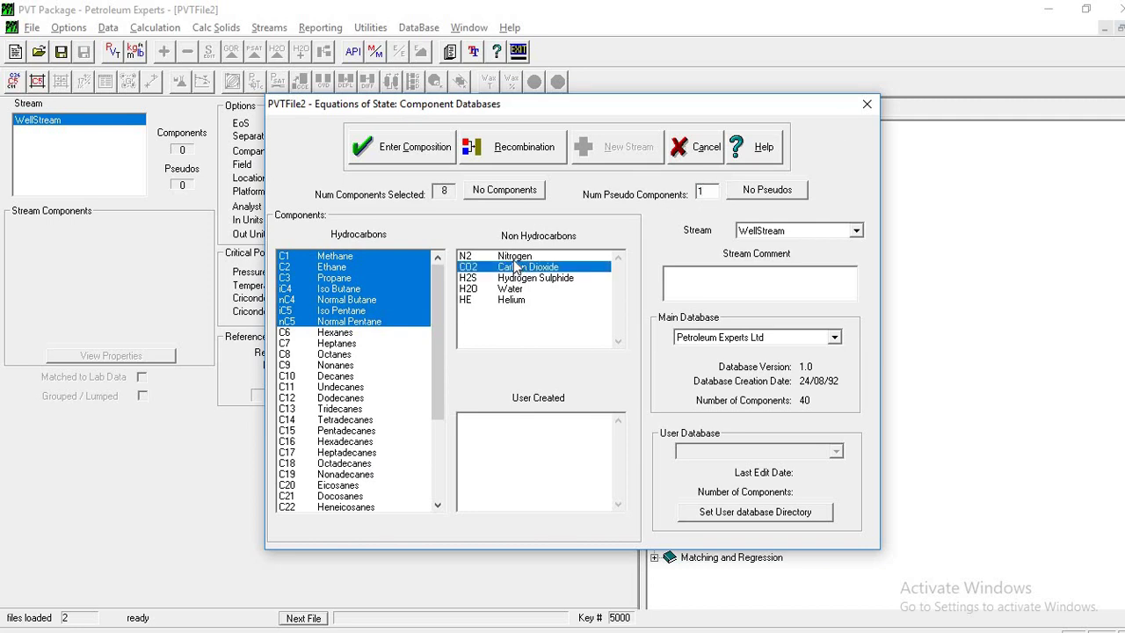
{"action": "left_click", "coordinate": [516, 257]}
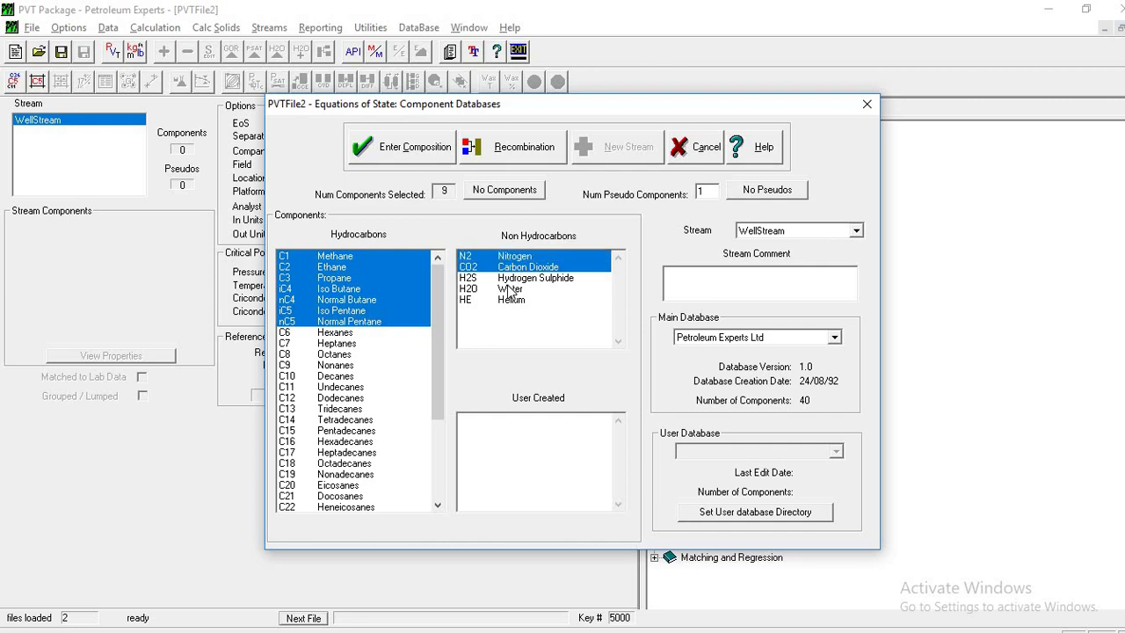
{"action": "left_click", "coordinate": [512, 278]}
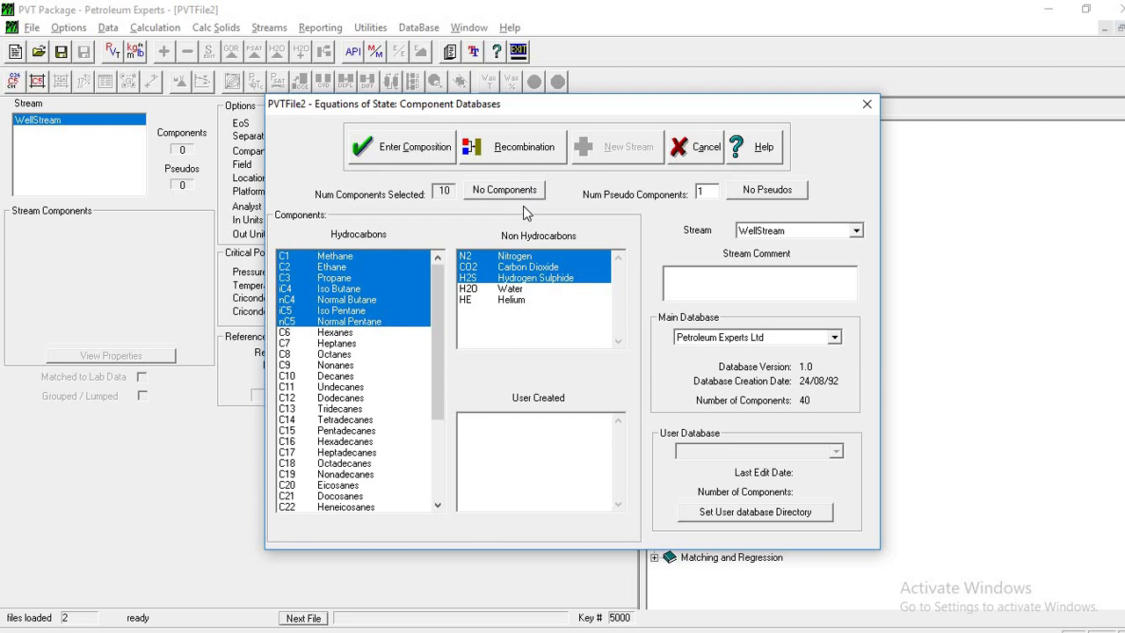
Step: Review the recombination calculation form without saving anything, and open the composition input for the selected components
{"action": "left_click", "coordinate": [523, 148]}
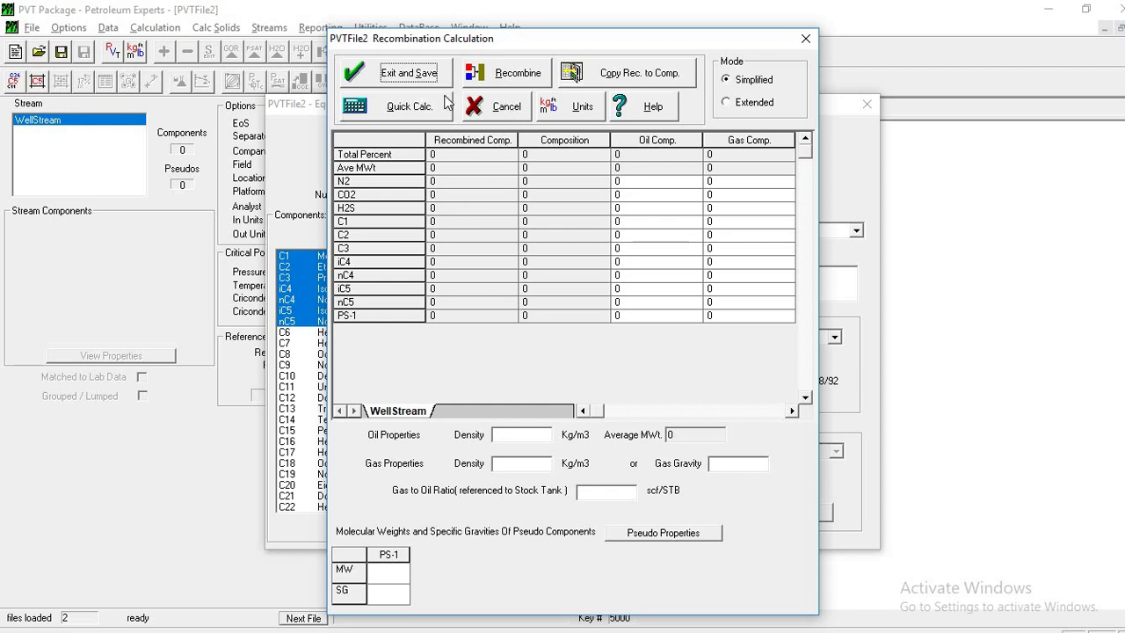
{"action": "left_click", "coordinate": [496, 109]}
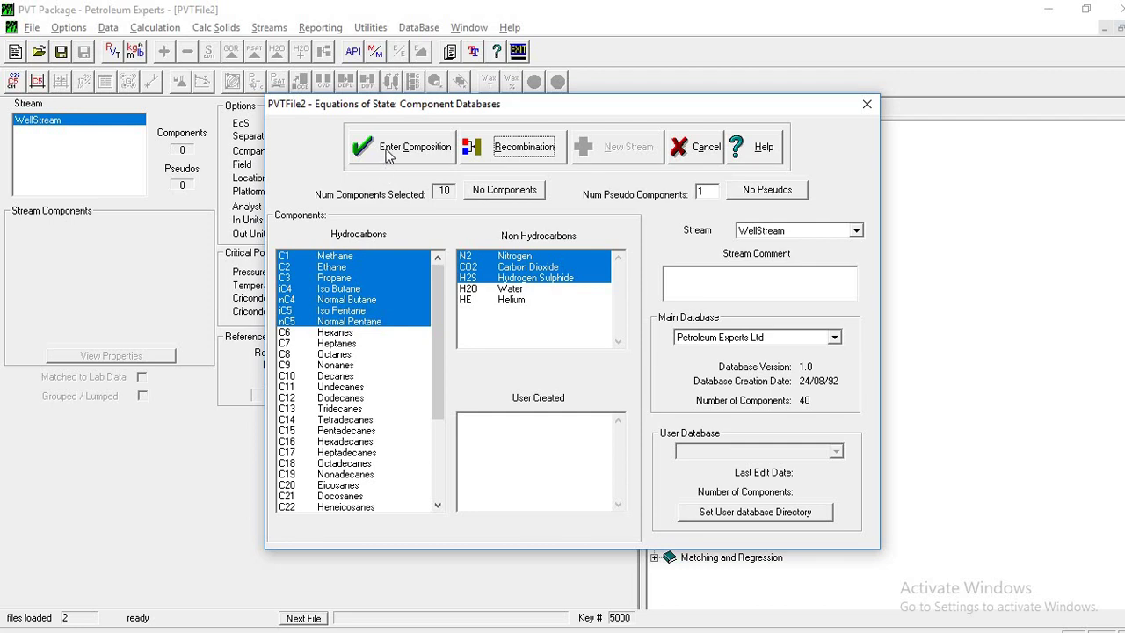
{"action": "left_click", "coordinate": [387, 155]}
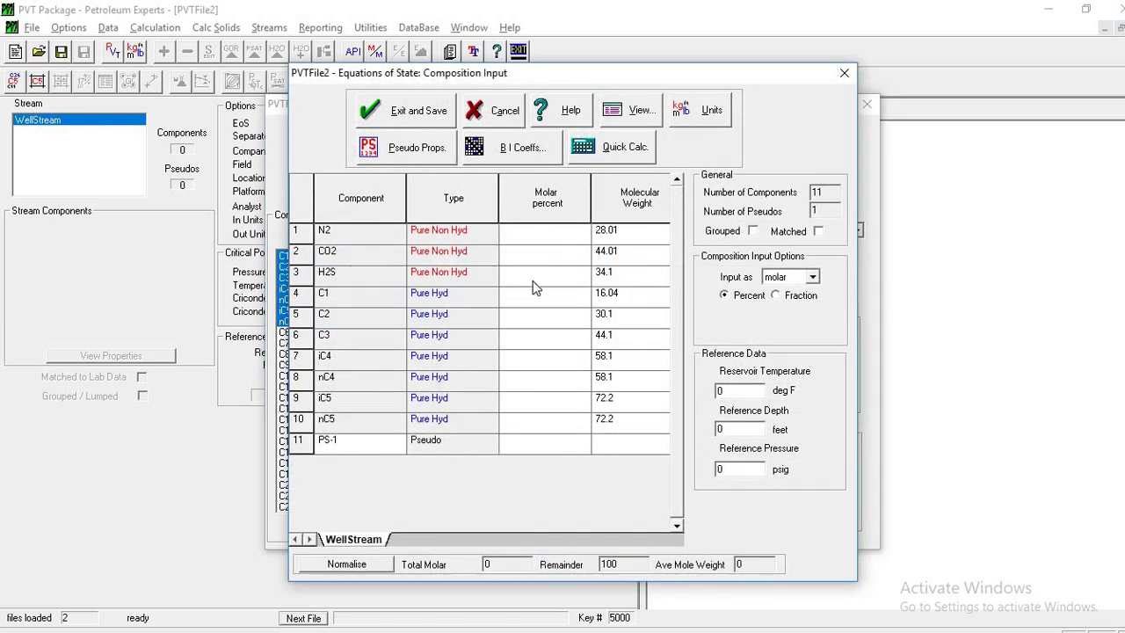
Step: Switch to the pvt workbook in Excel and copy the liquid mole percentages in B2:B12
{"action": "key", "text": "alt+Tab"}
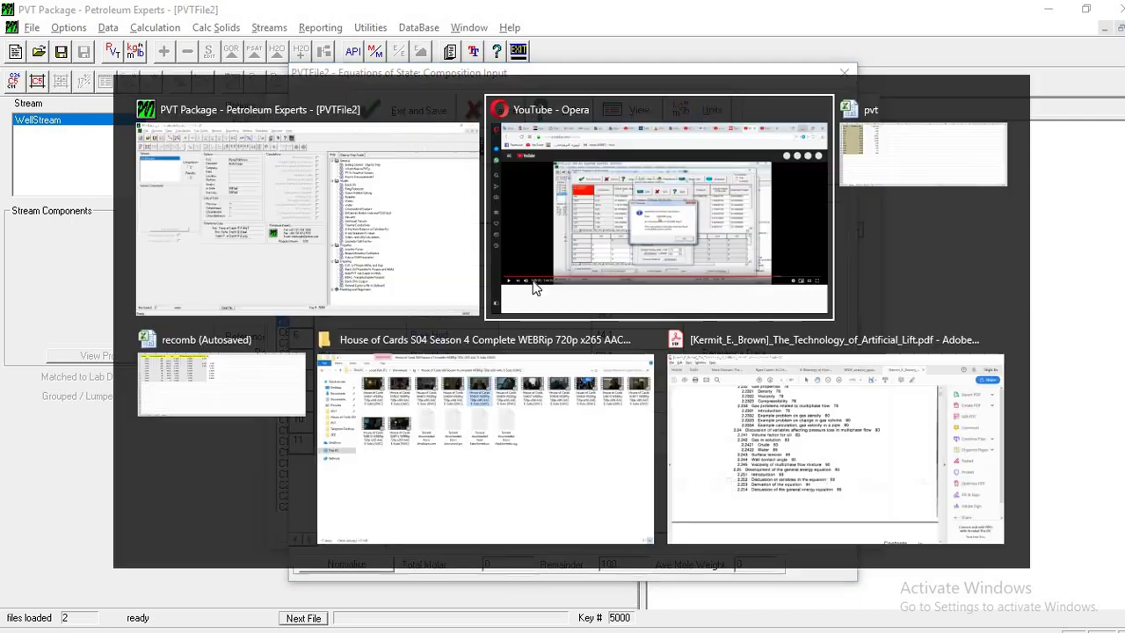
{"action": "key", "text": "alt+Tab"}
{"action": "key", "text": "alt+Tab"}
{"action": "key", "text": "alt+Tab"}
{"action": "key", "text": "alt+Tab"}
{"action": "key", "text": "alt+Tab"}
{"action": "key", "text": "alt+Tab"}
{"action": "key", "text": "alt+Tab"}
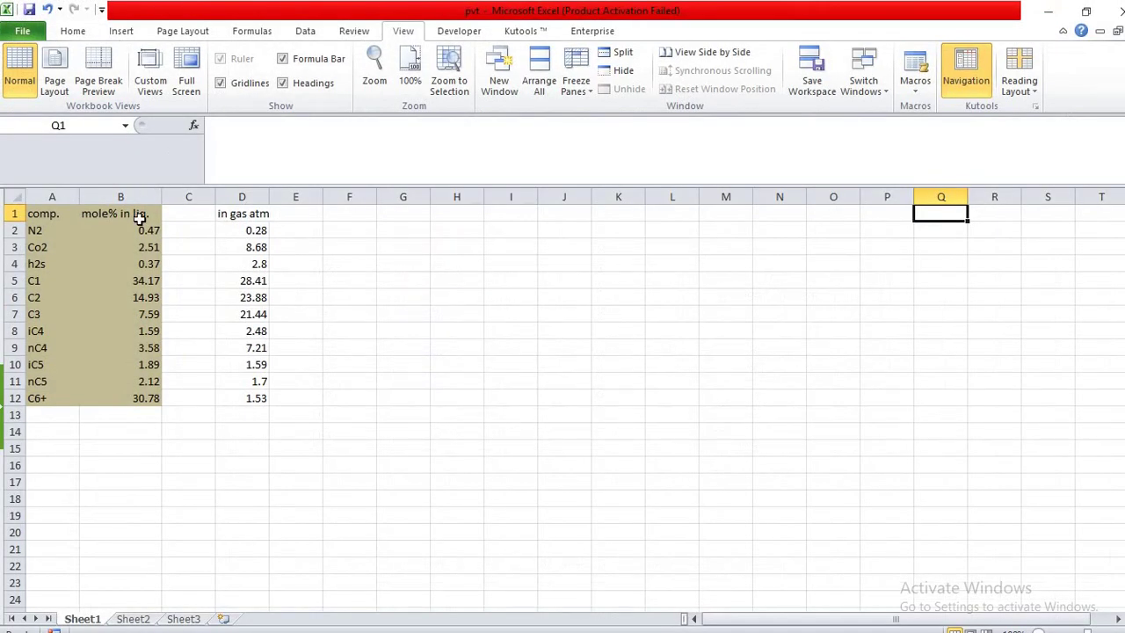
{"action": "left_click_drag", "start_coordinate": [136, 231], "coordinate": [125, 398]}
{"action": "key", "text": "ctrl+c"}
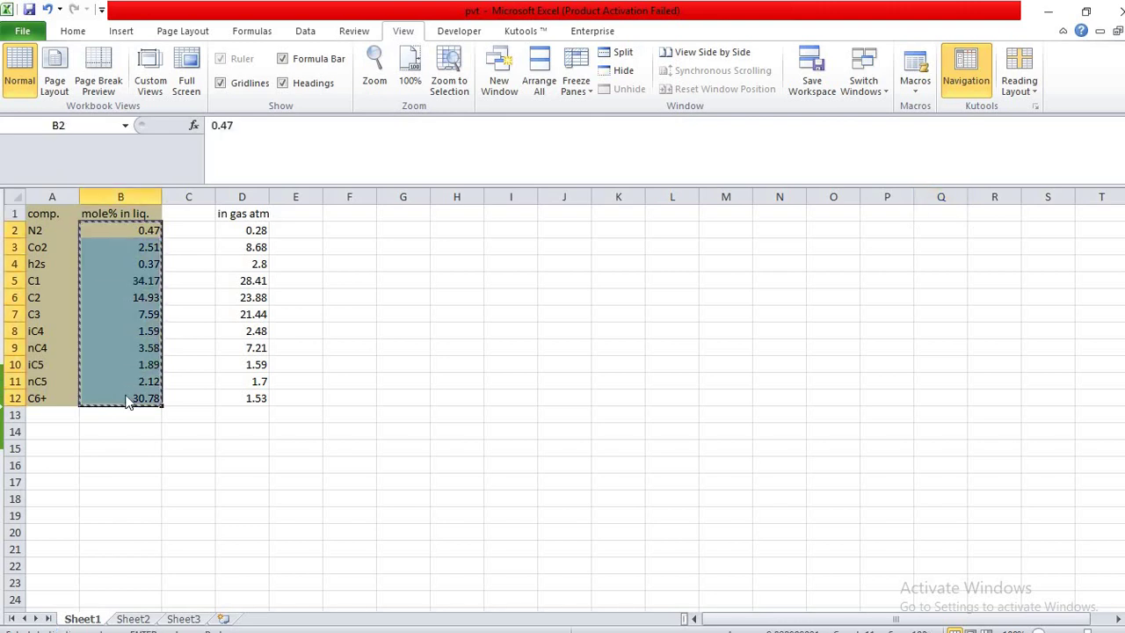
Step: Return to PVT Package, paste the copied mole percentages for N2 through PS-1, and set the PS-1 molecular weight to 165
{"action": "key", "text": "alt+Tab"}
{"action": "key", "text": "alt+Tab"}
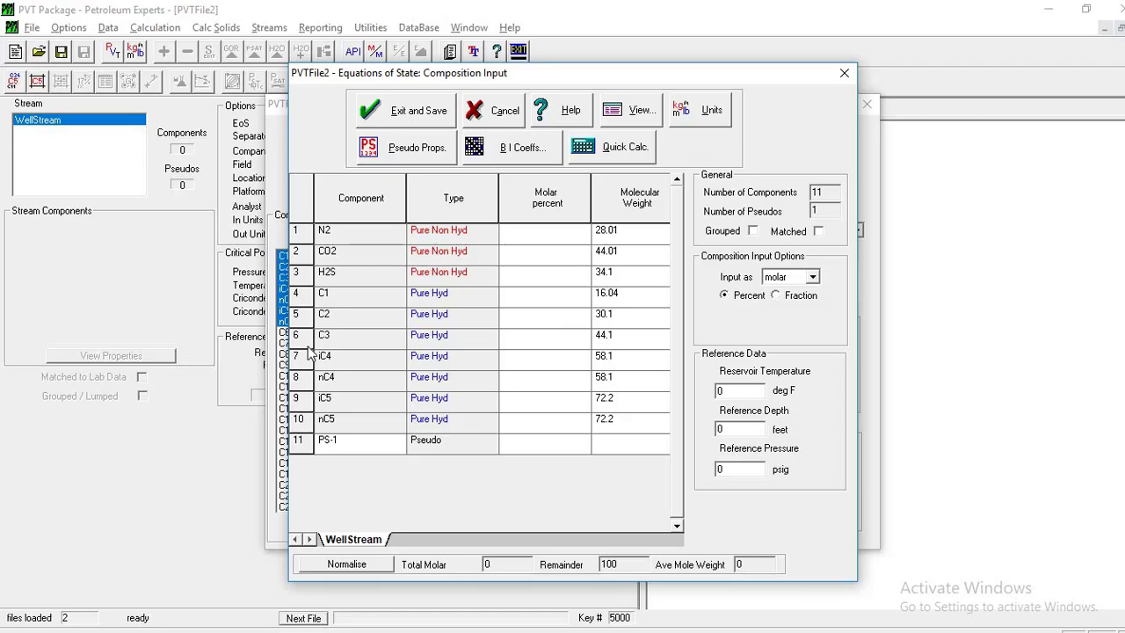
{"action": "left_click", "coordinate": [526, 235]}
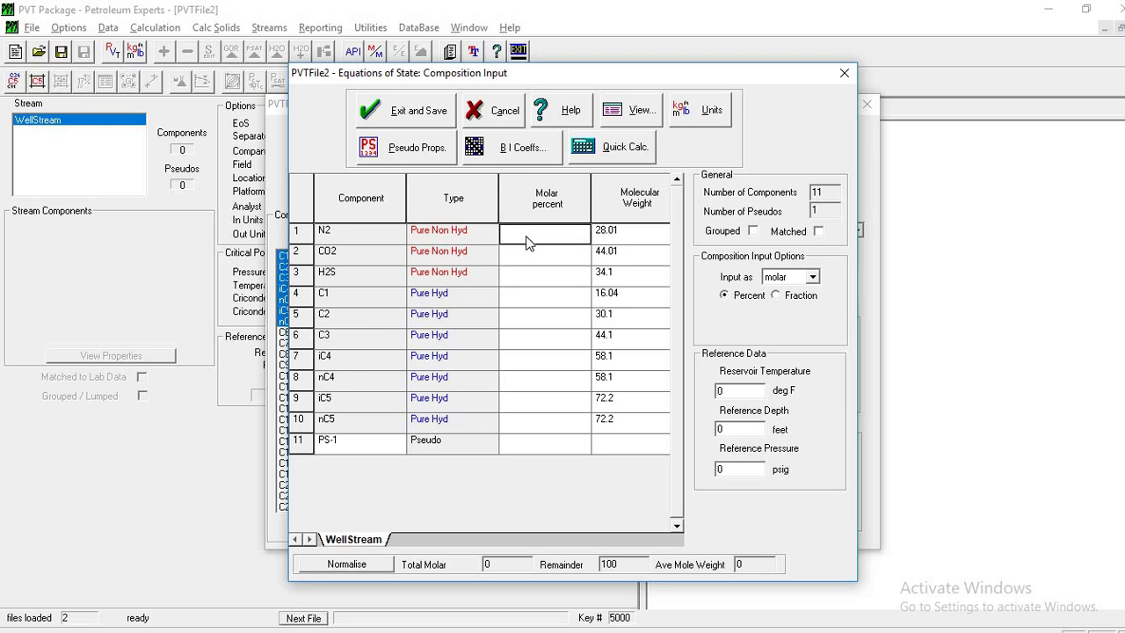
{"action": "key", "text": "ctrl+v"}
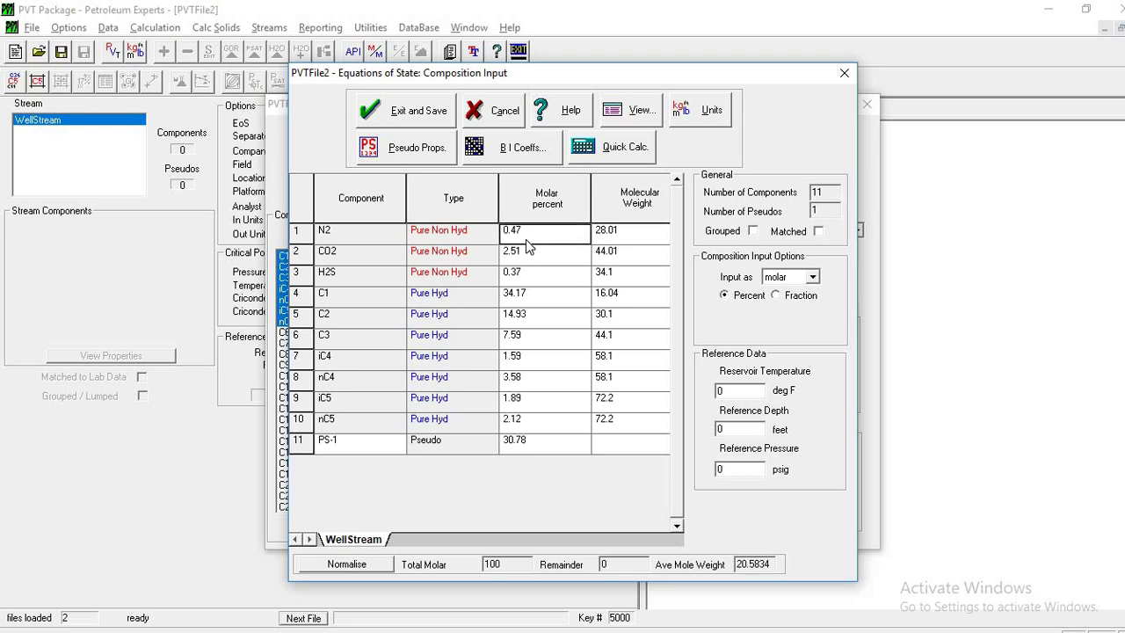
{"action": "left_click", "coordinate": [612, 441]}
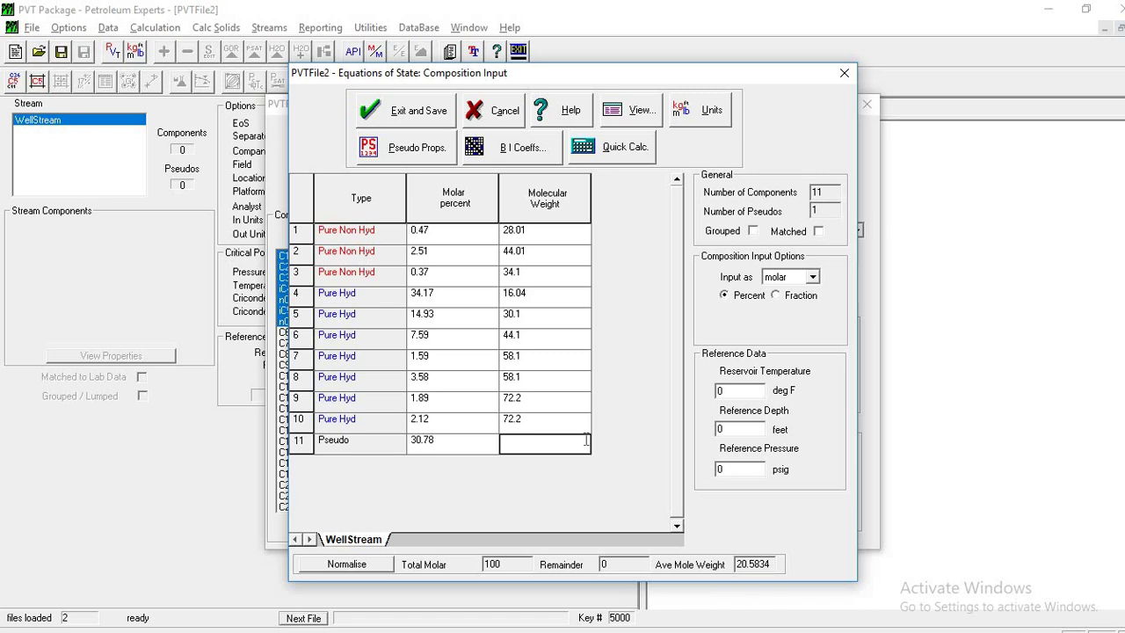
{"action": "type", "text": "165"}
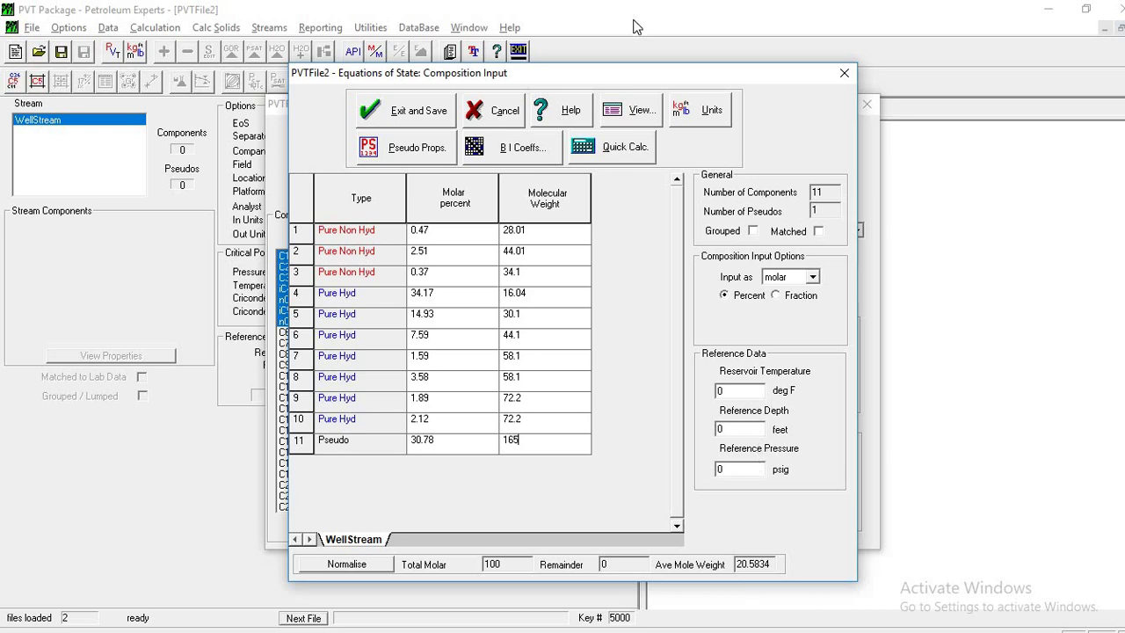
Step: Change both the input and output units for Depth to m in the unit system
{"action": "left_click", "coordinate": [678, 113]}
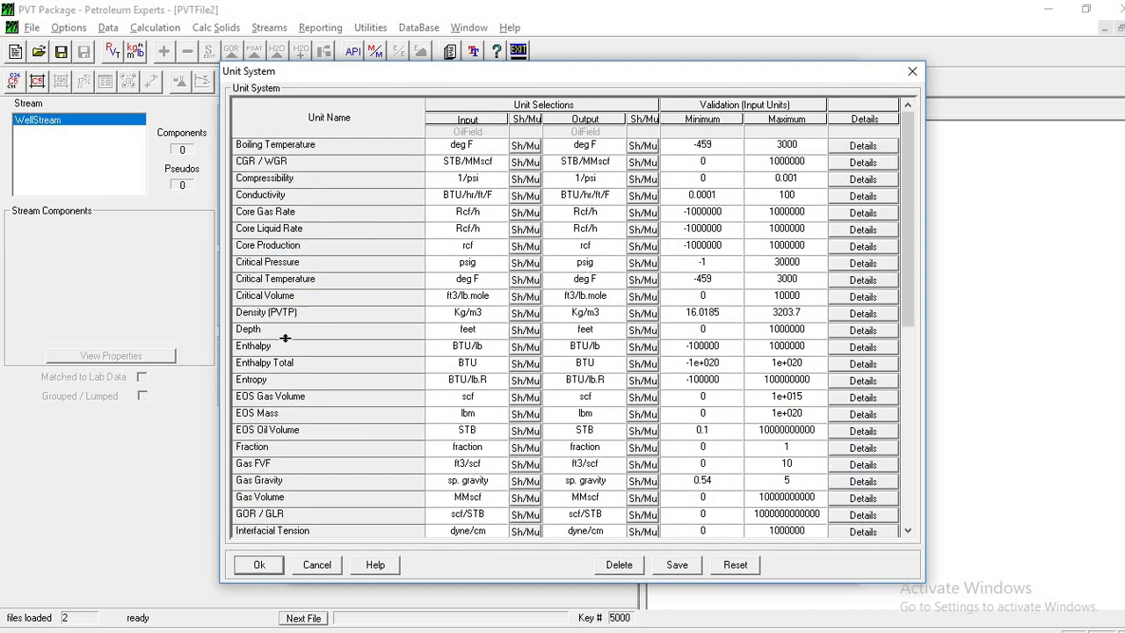
{"action": "left_click", "coordinate": [474, 328]}
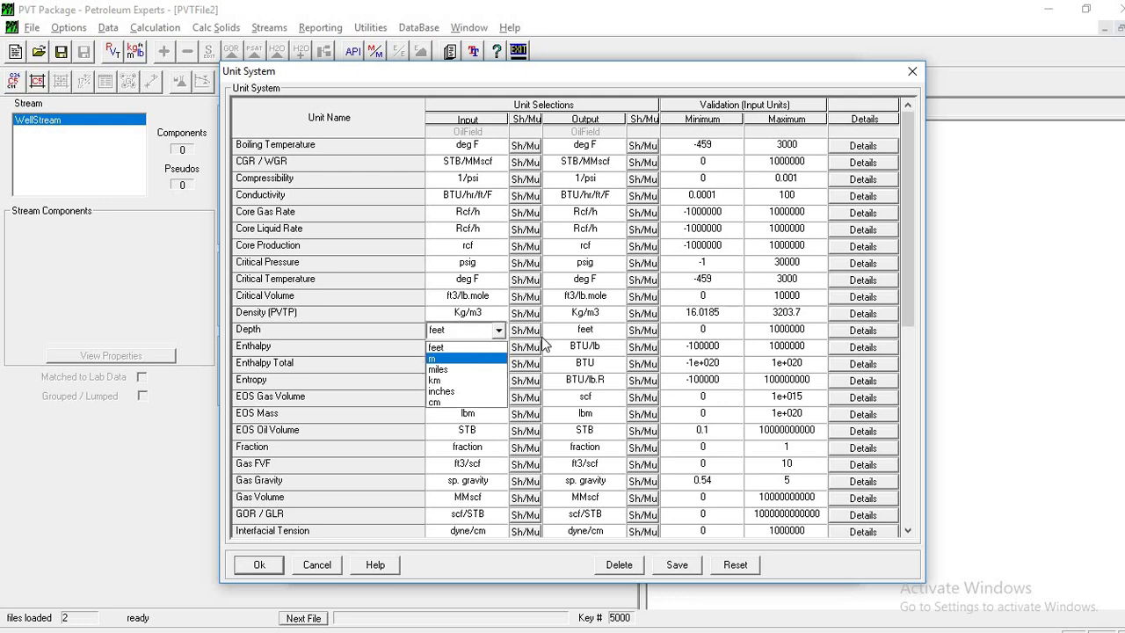
{"action": "left_click", "coordinate": [475, 352]}
{"action": "left_click", "coordinate": [564, 332]}
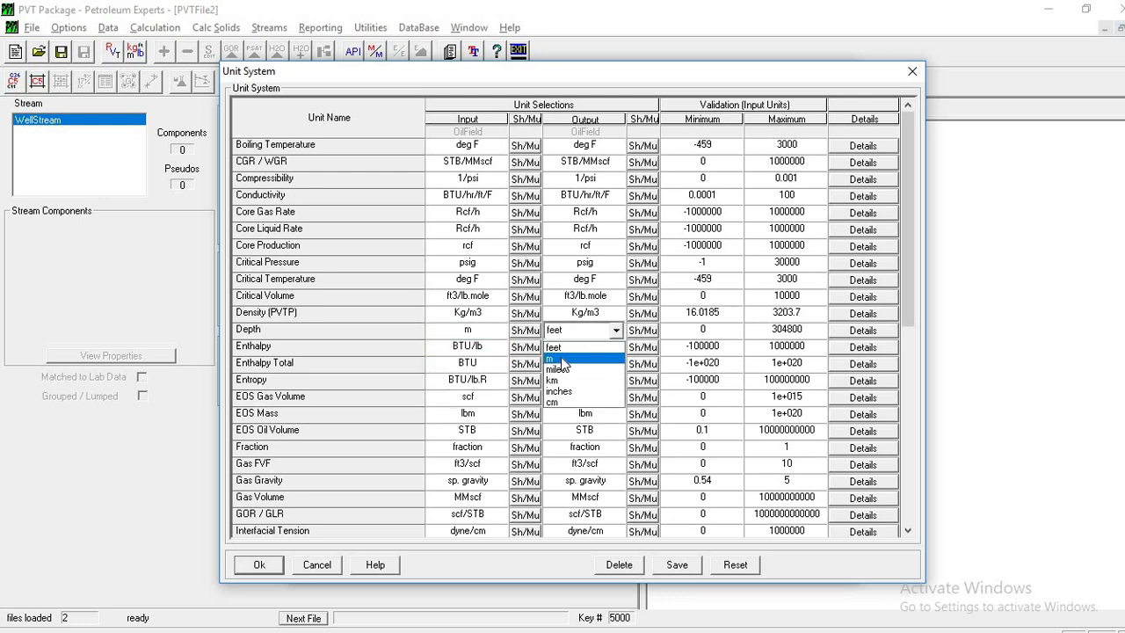
{"action": "left_click", "coordinate": [600, 364]}
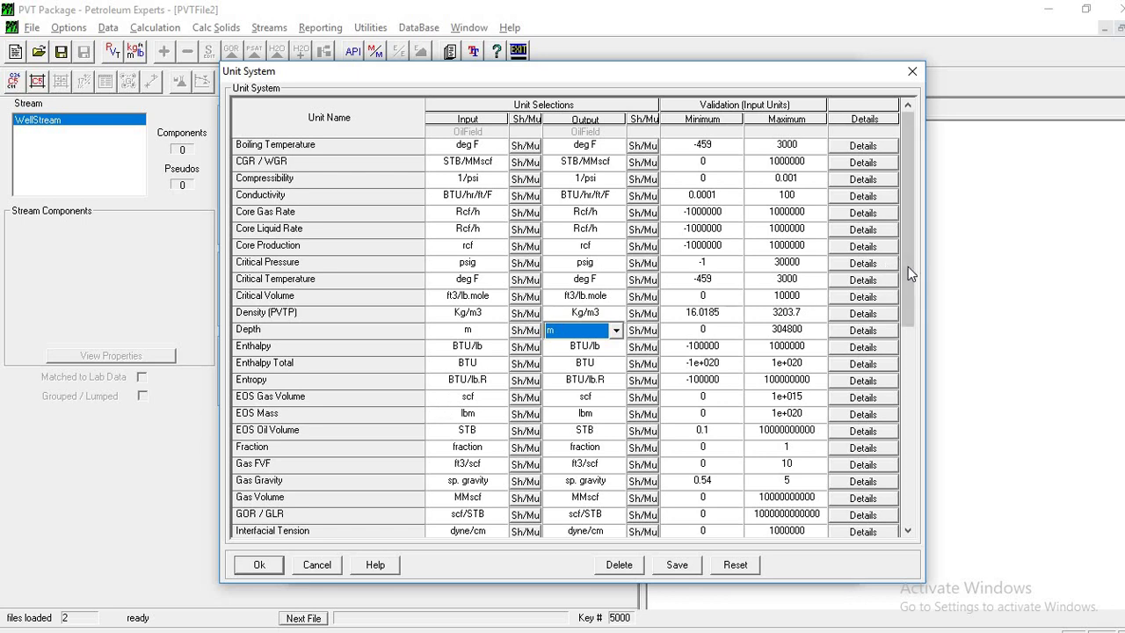
Step: Change both the input and output units for Pressure to Kg/cm2 a in the unit system
{"action": "scroll", "coordinate": [897, 354], "scroll_direction": "down", "scroll_amount": 3}
{"action": "scroll", "coordinate": [896, 365], "scroll_direction": "down", "scroll_amount": 3}
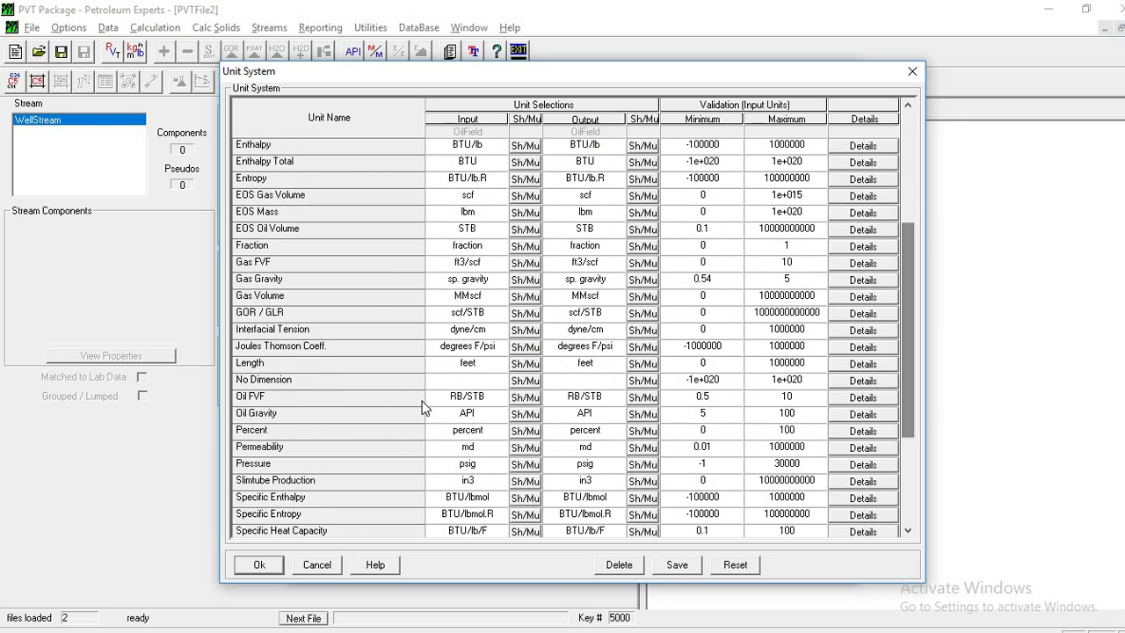
{"action": "left_click", "coordinate": [468, 464]}
{"action": "left_click", "coordinate": [478, 546]}
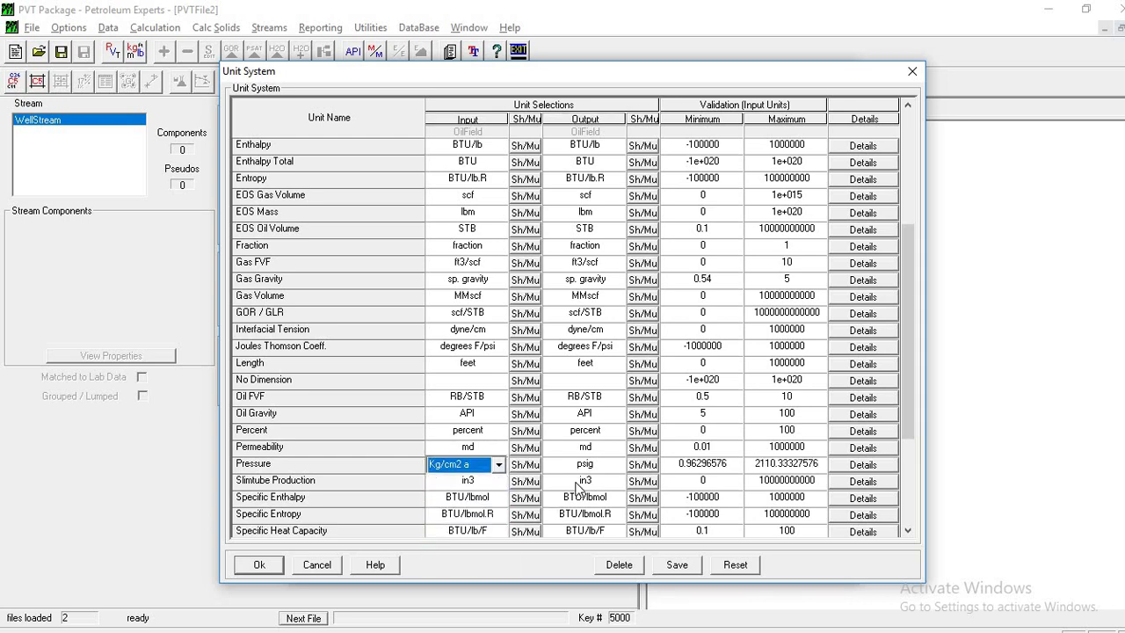
{"action": "left_click", "coordinate": [598, 466]}
{"action": "left_click", "coordinate": [618, 464]}
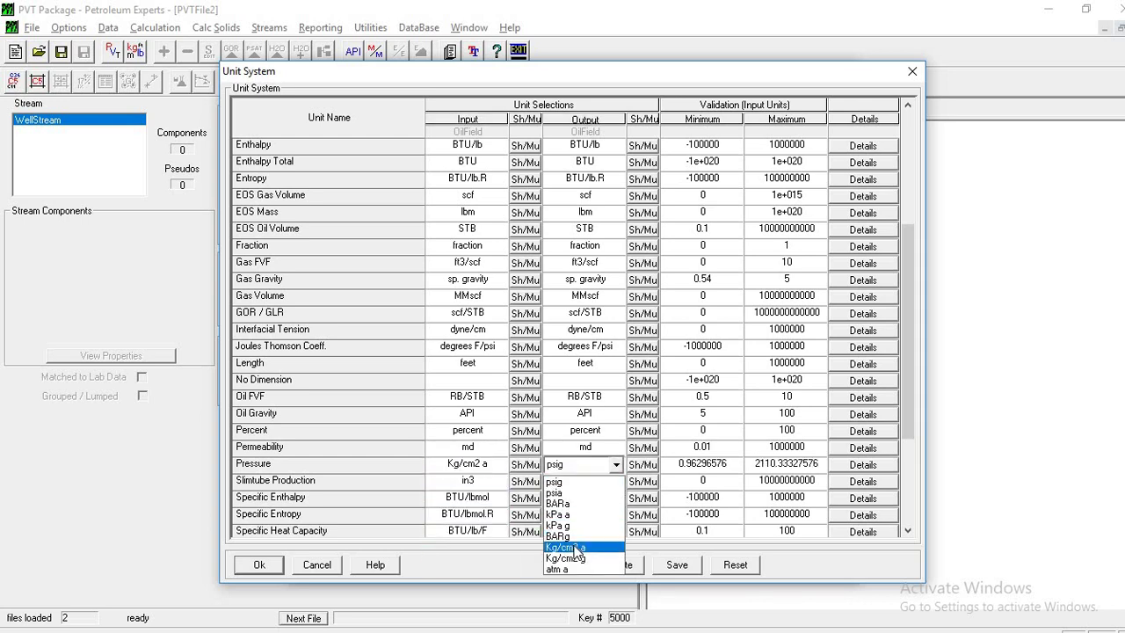
{"action": "left_click", "coordinate": [578, 548]}
Step: Change both the input and output units for Temperature to deg C and accept the unit system
{"action": "left_click_drag", "start_coordinate": [909, 406], "coordinate": [900, 490]}
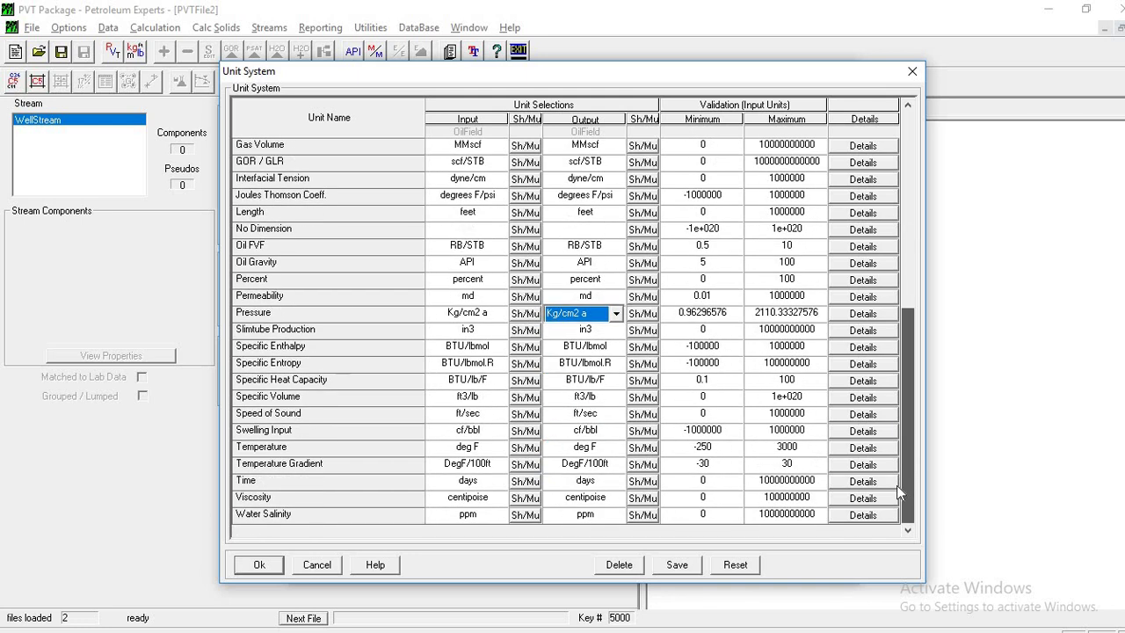
{"action": "left_click", "coordinate": [489, 447]}
{"action": "left_click", "coordinate": [475, 474]}
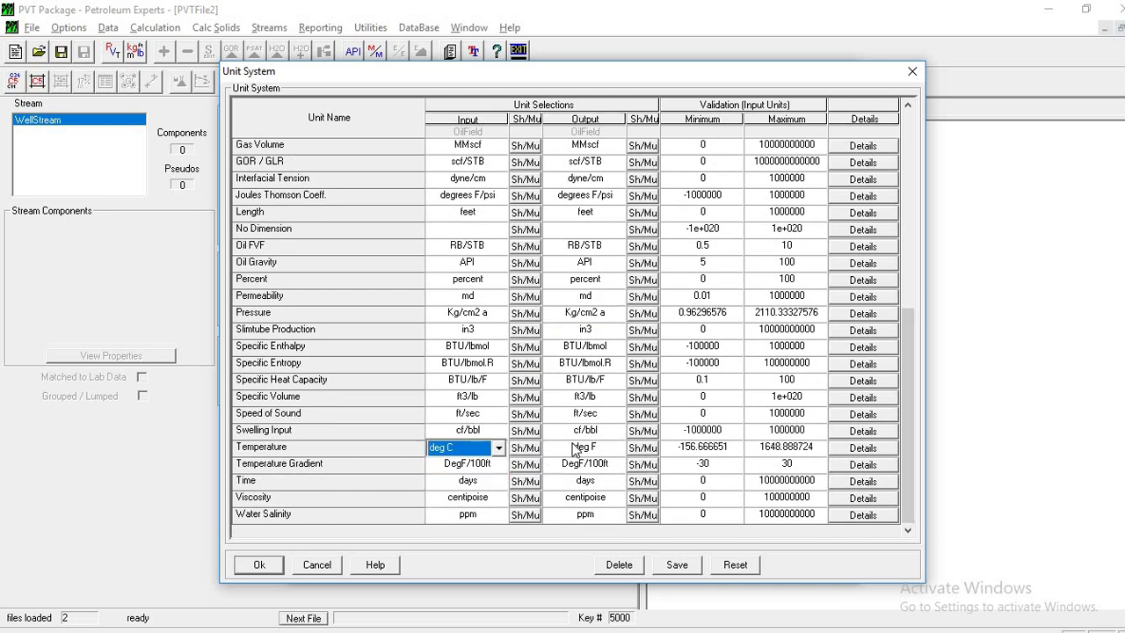
{"action": "left_click", "coordinate": [571, 448]}
{"action": "left_click", "coordinate": [563, 475]}
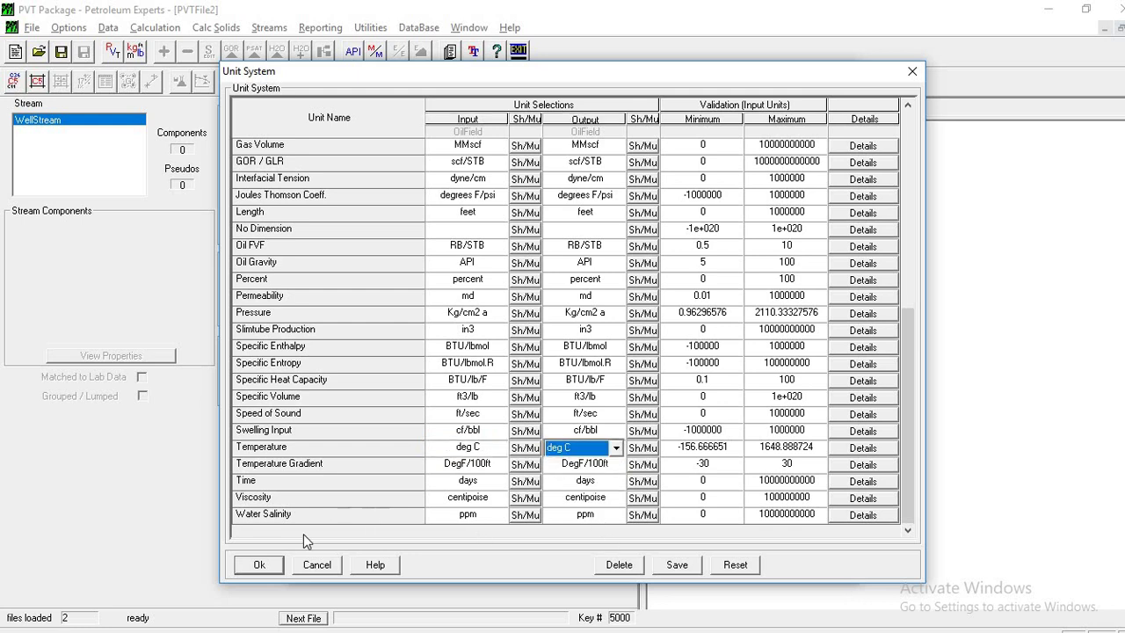
{"action": "left_click", "coordinate": [257, 566]}
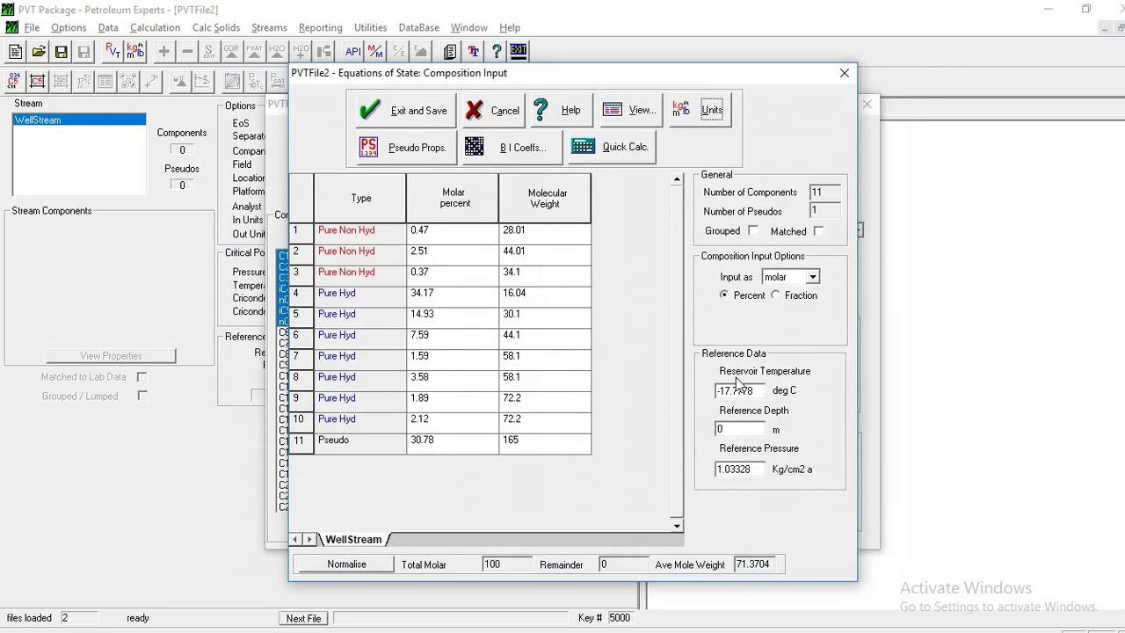
Step: Set the reference data to 114 deg C reservoir temperature, 3000 m reference depth and 467 Kg/cm2 a reference pressure
{"action": "double_click", "coordinate": [758, 390]}
{"action": "type", "text": "114"}
{"action": "key", "text": "Tab"}
{"action": "type", "text": "3000"}
{"action": "double_click", "coordinate": [740, 468]}
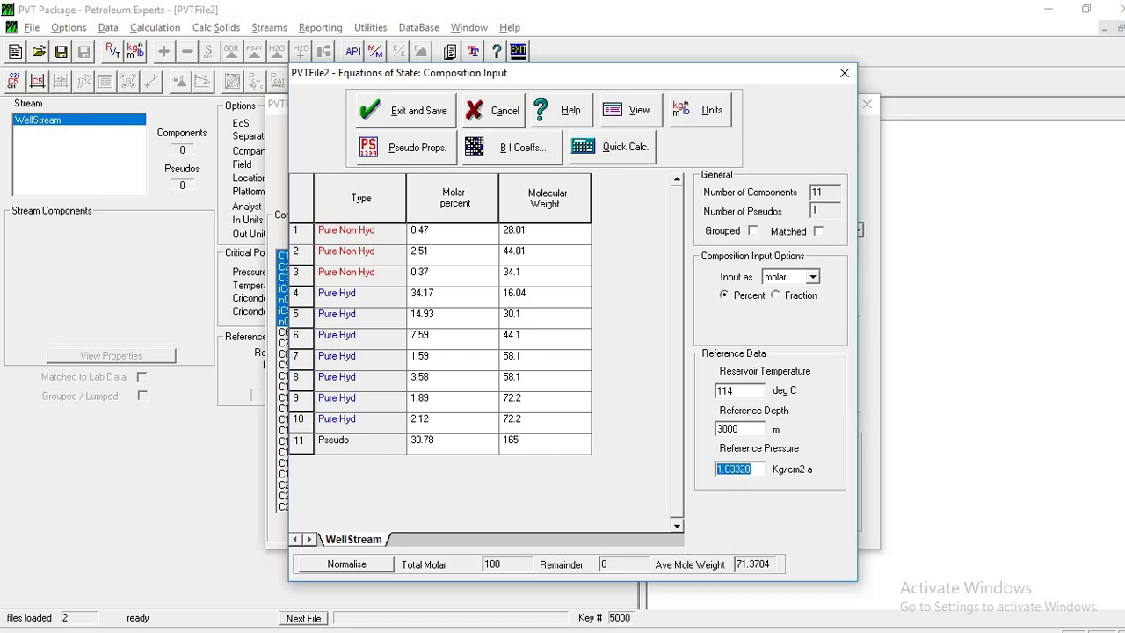
{"action": "type", "text": "467"}
Step: Open the pseudo properties, set the specific gravity of PS-1 to 0.866 and calculate its remaining property values
{"action": "left_click", "coordinate": [406, 153]}
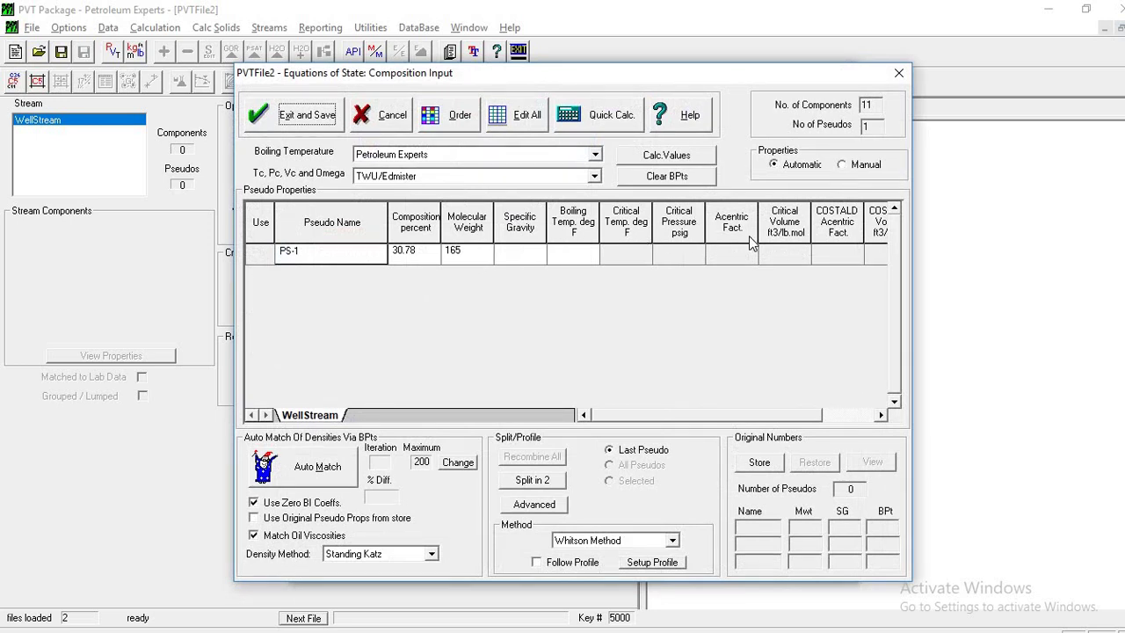
{"action": "left_click", "coordinate": [532, 255]}
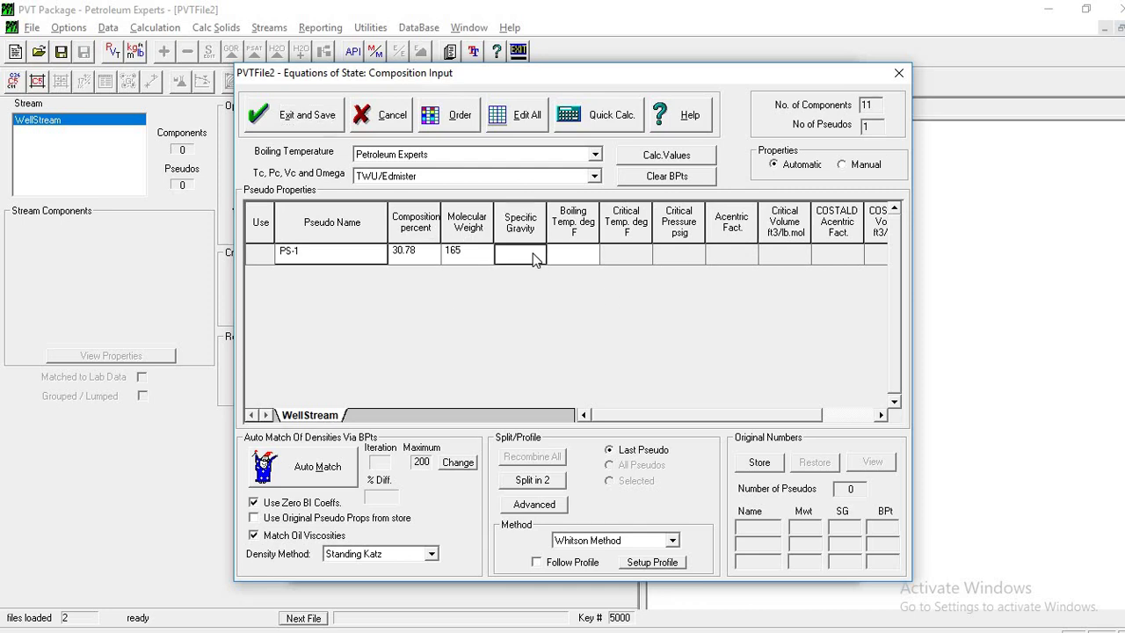
{"action": "type", "text": "0.866"}
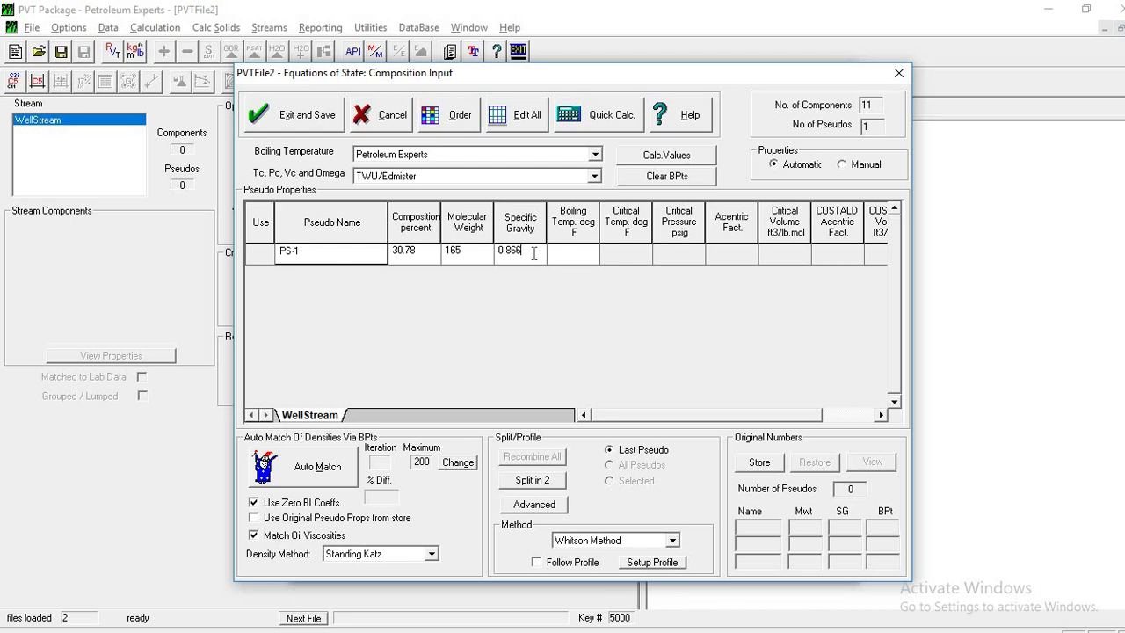
{"action": "left_click", "coordinate": [687, 156]}
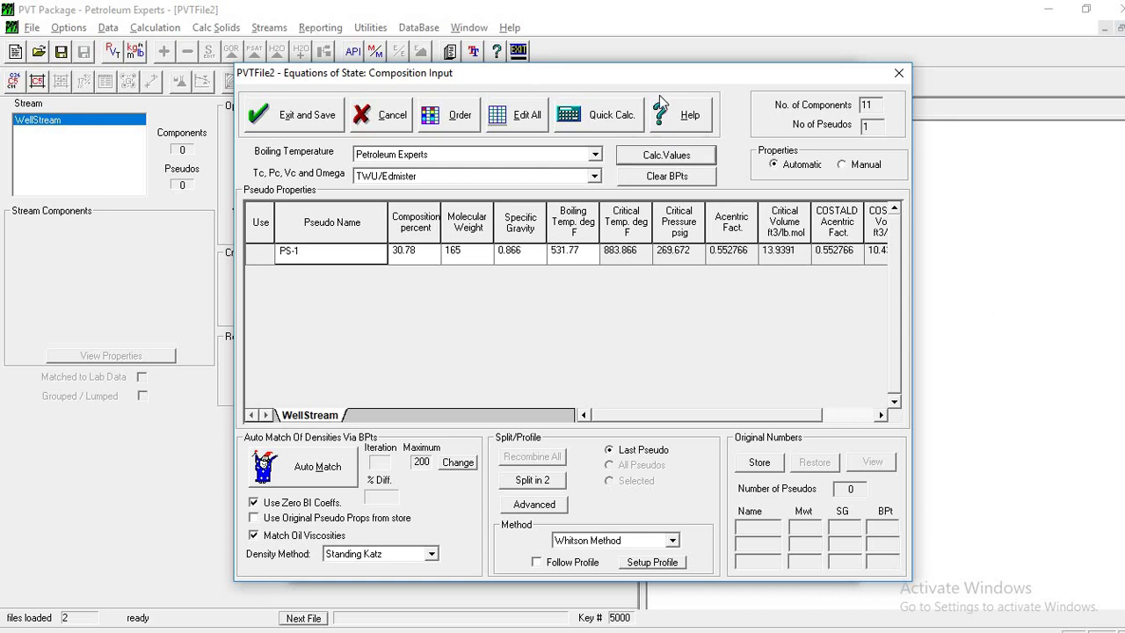
Step: Review the Tc, Pc, Vc and Omega correlations, keep TWU/Edmister, and save the pseudo properties and the composition
{"action": "left_click", "coordinate": [595, 177]}
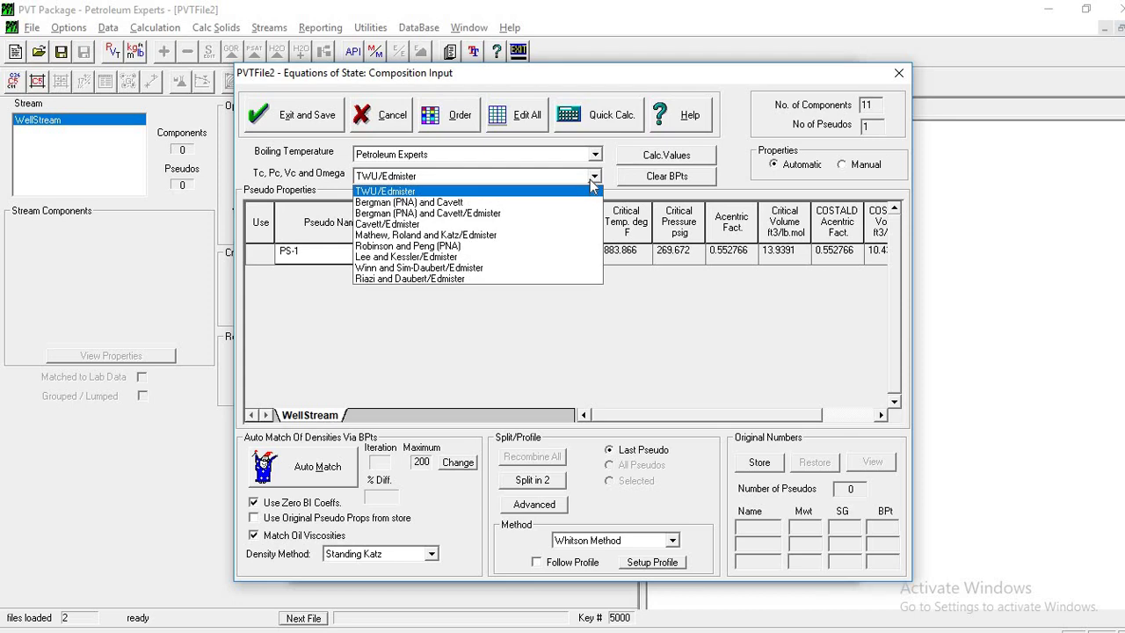
{"action": "left_click", "coordinate": [593, 177]}
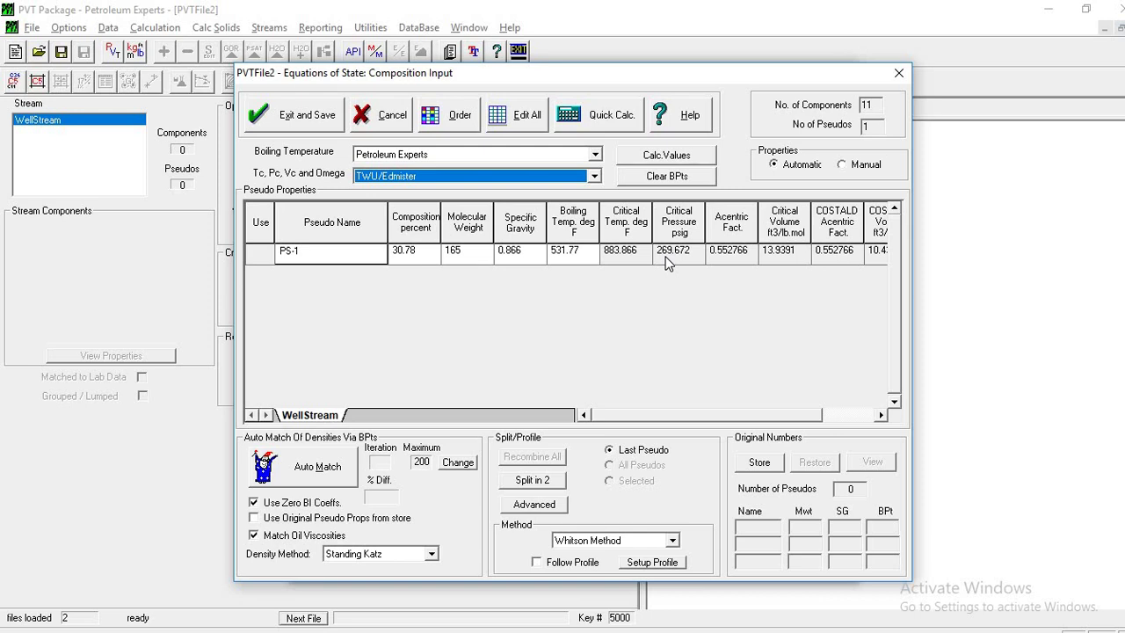
{"action": "left_click", "coordinate": [310, 121]}
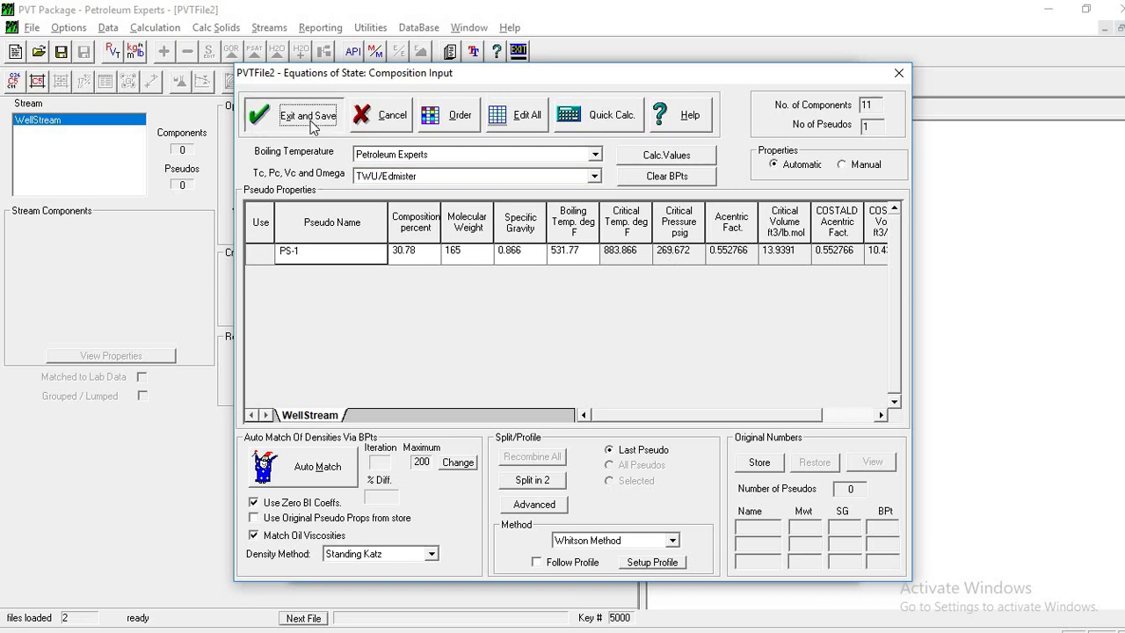
{"action": "left_click", "coordinate": [391, 118]}
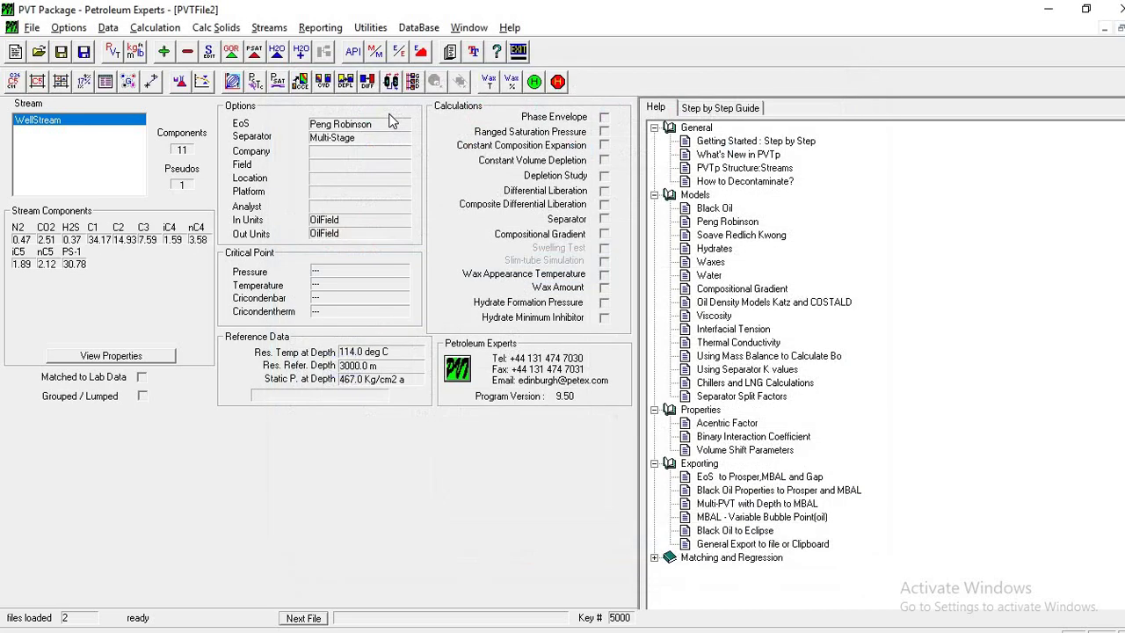
Step: Calculate the WellStream phase envelope and plot a PSAT test point at 114 deg C and 208 Kg/cm2 a on it
{"action": "left_click", "coordinate": [233, 82]}
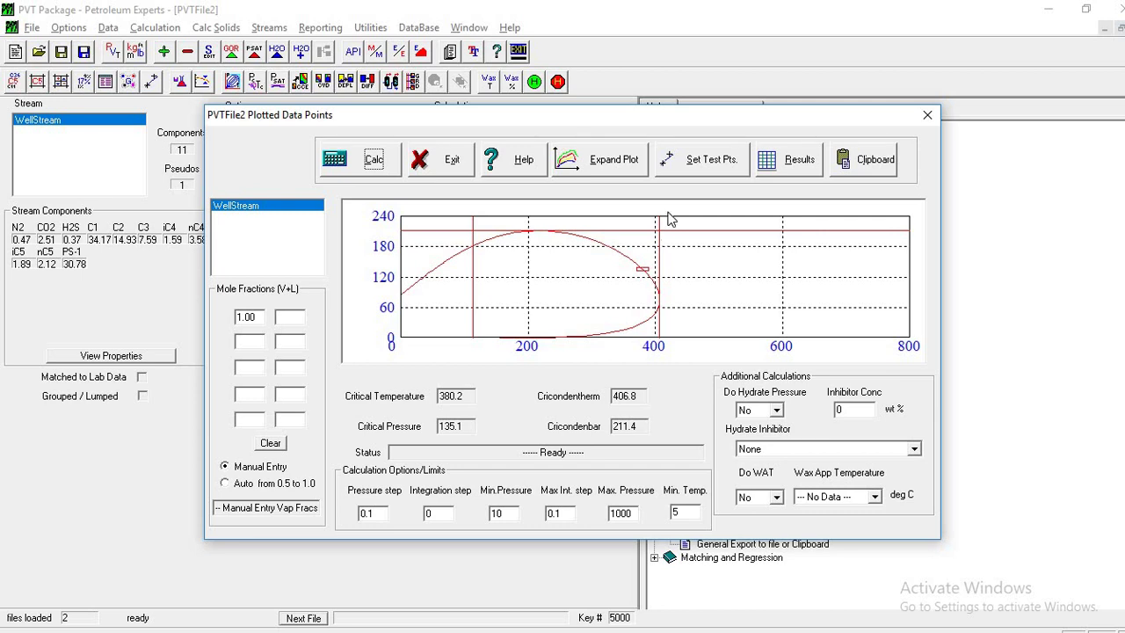
{"action": "left_click", "coordinate": [688, 170]}
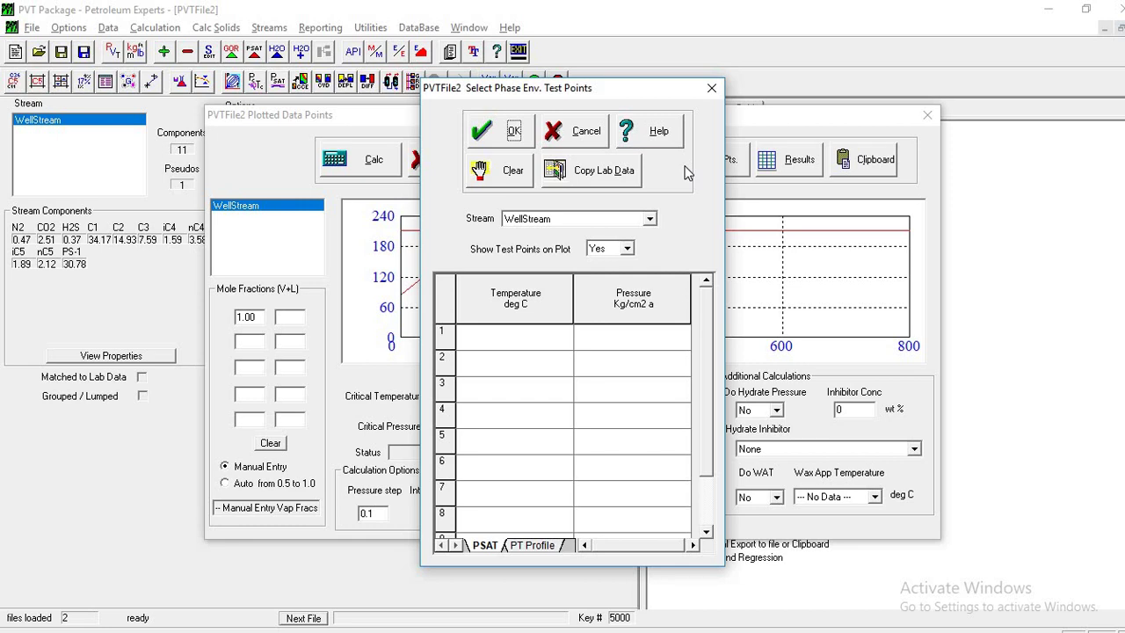
{"action": "left_click", "coordinate": [522, 334]}
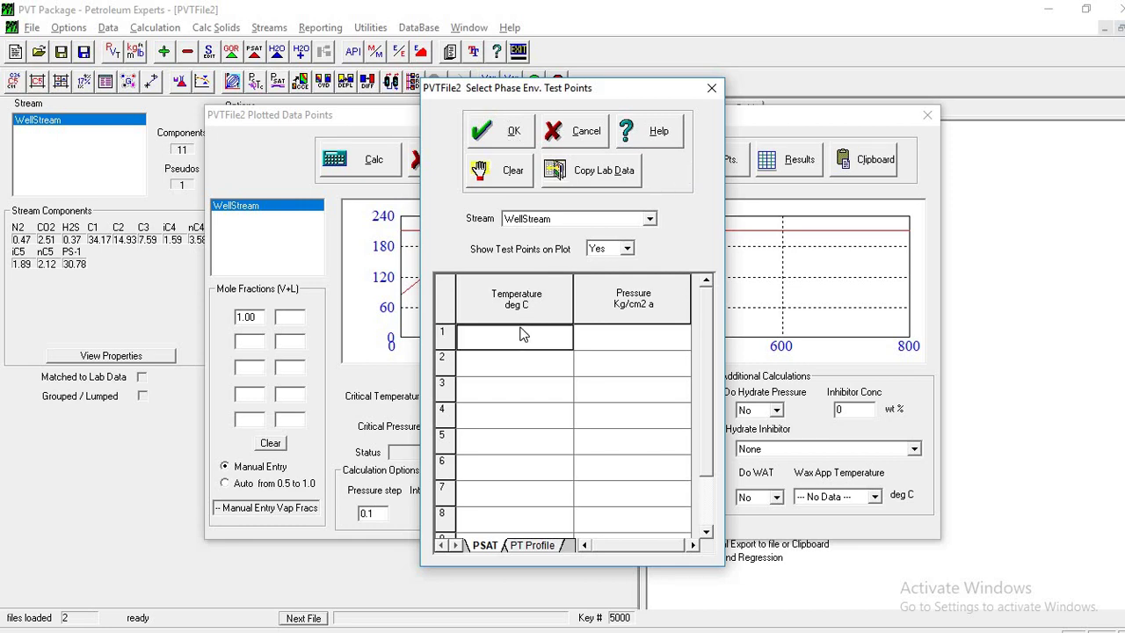
{"action": "type", "text": "114"}
{"action": "left_click", "coordinate": [627, 338]}
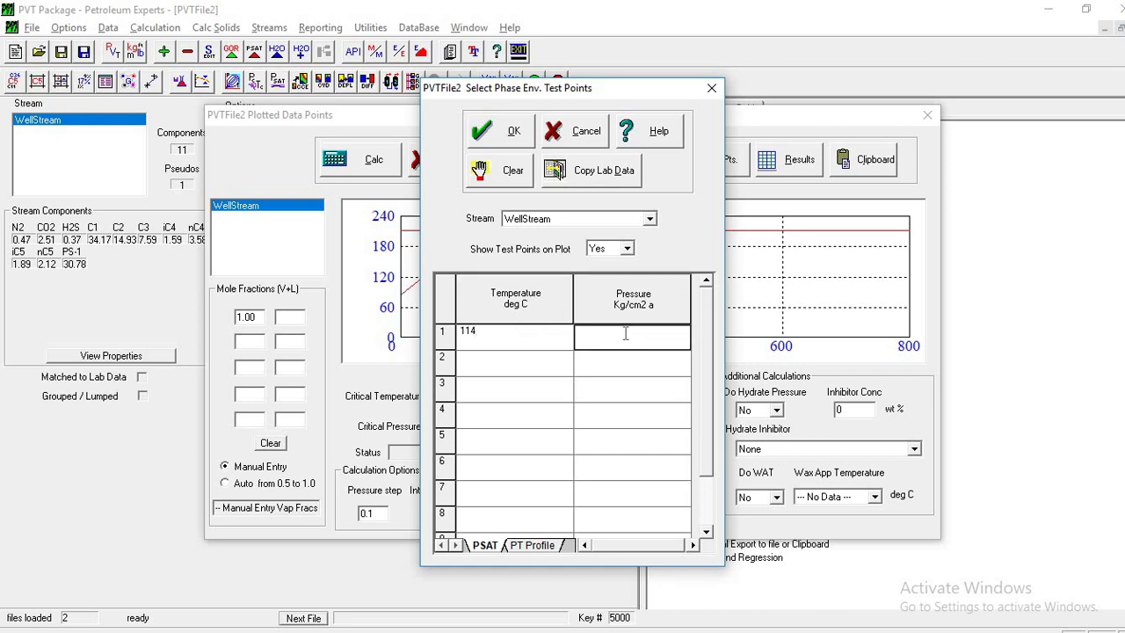
{"action": "type", "text": "208"}
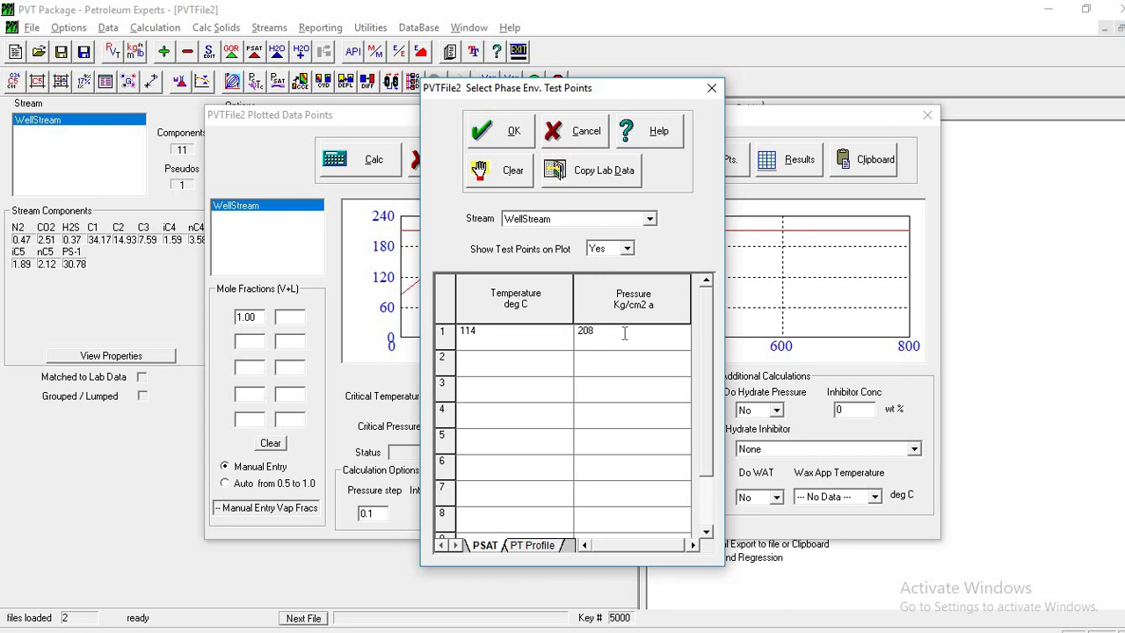
{"action": "left_click", "coordinate": [496, 132]}
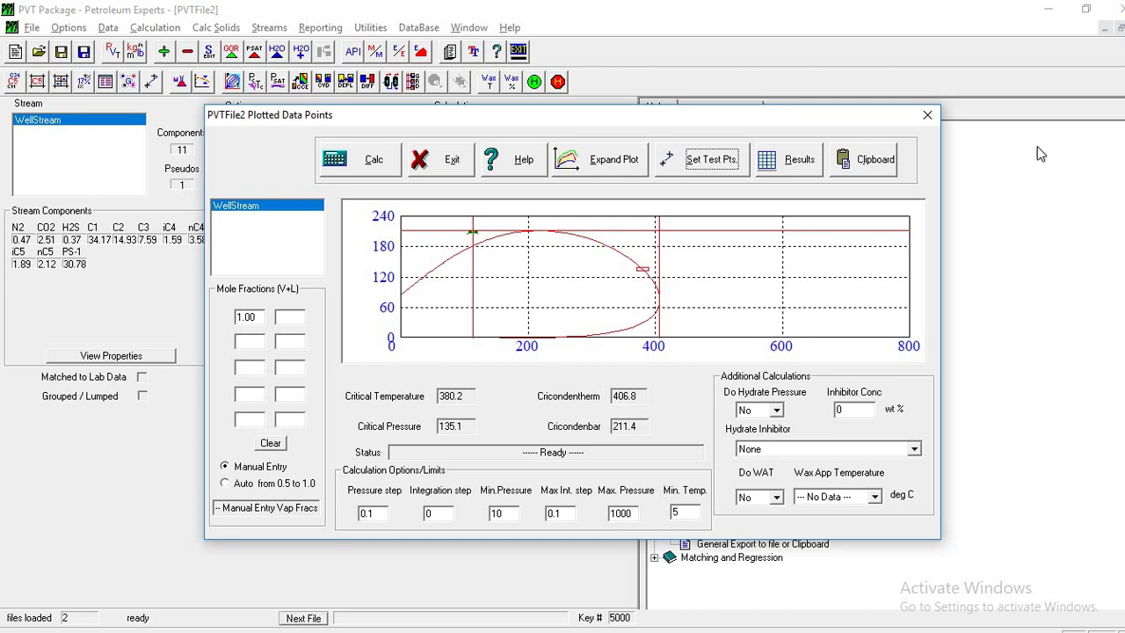
{"action": "left_click", "coordinate": [932, 119]}
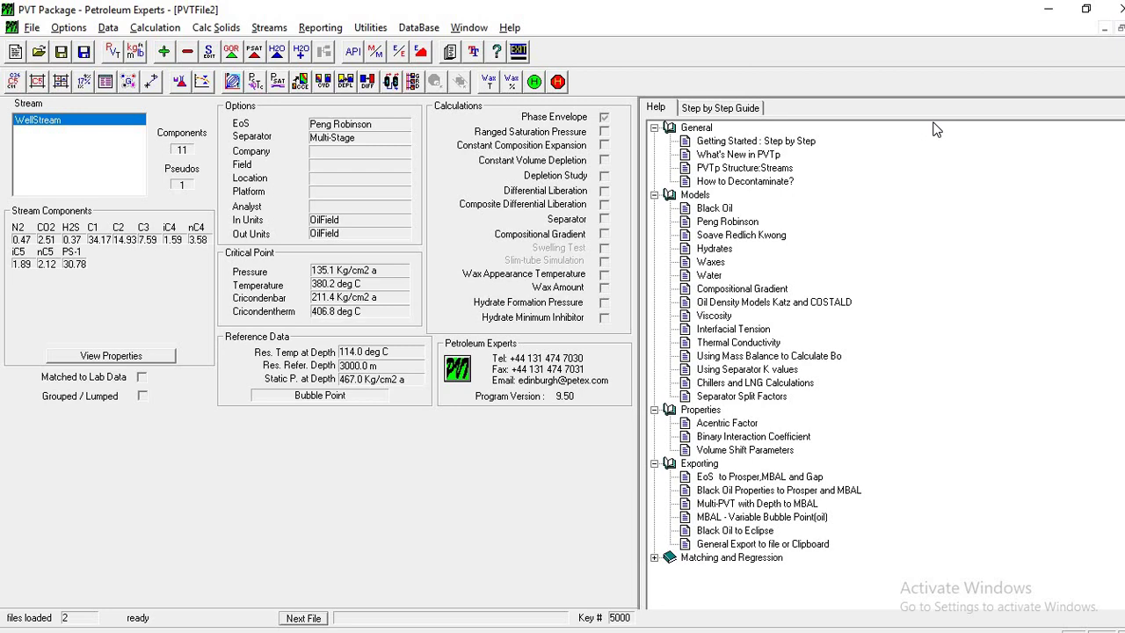
Step: Add a new stream as a copy of the existing WellStream, keeping the suggested stream name
{"action": "left_click", "coordinate": [187, 51]}
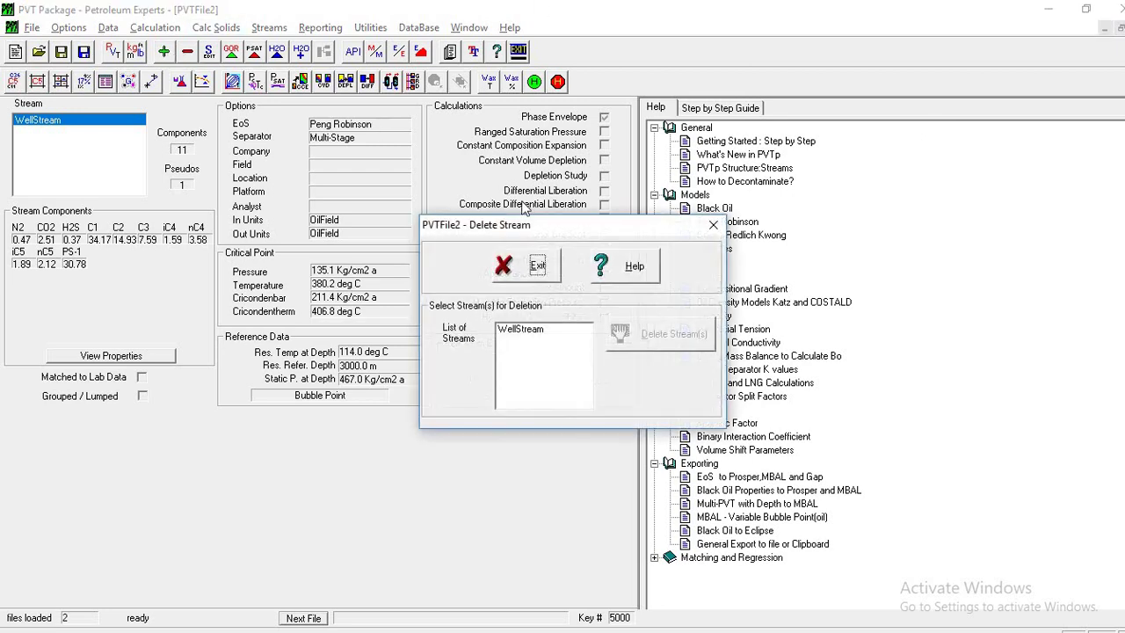
{"action": "left_click", "coordinate": [713, 225]}
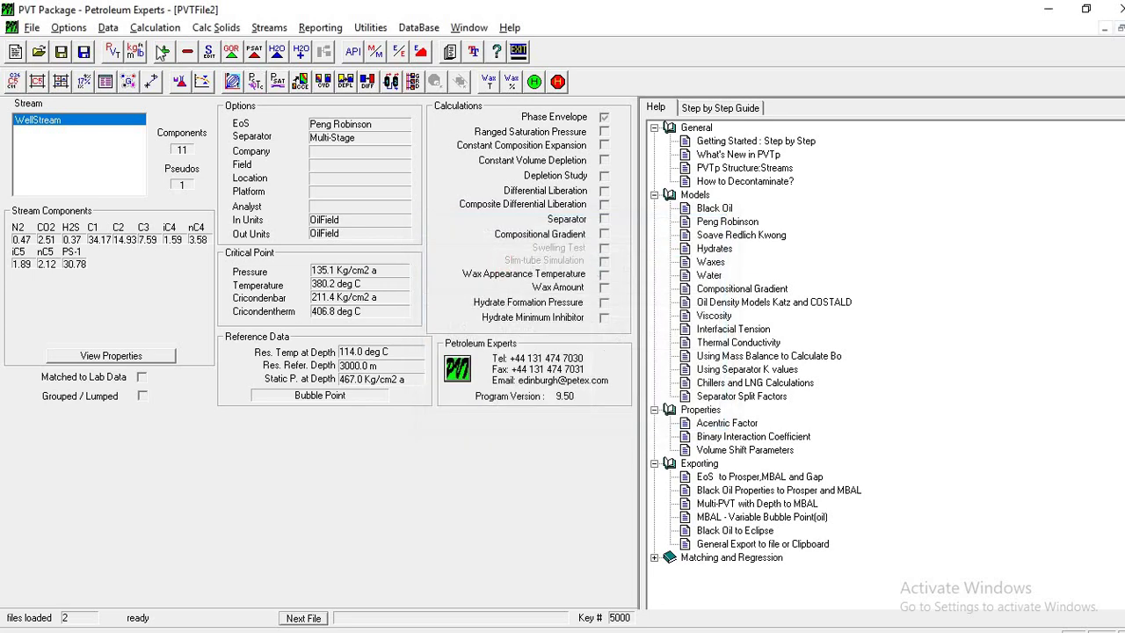
{"action": "left_click", "coordinate": [164, 52]}
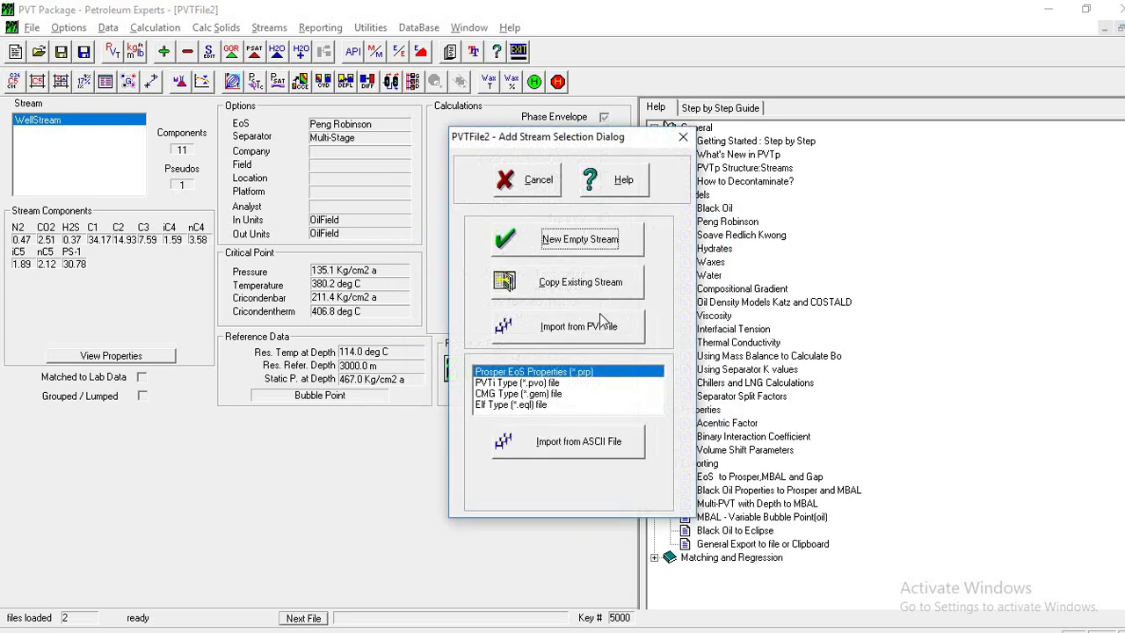
{"action": "left_click", "coordinate": [560, 283]}
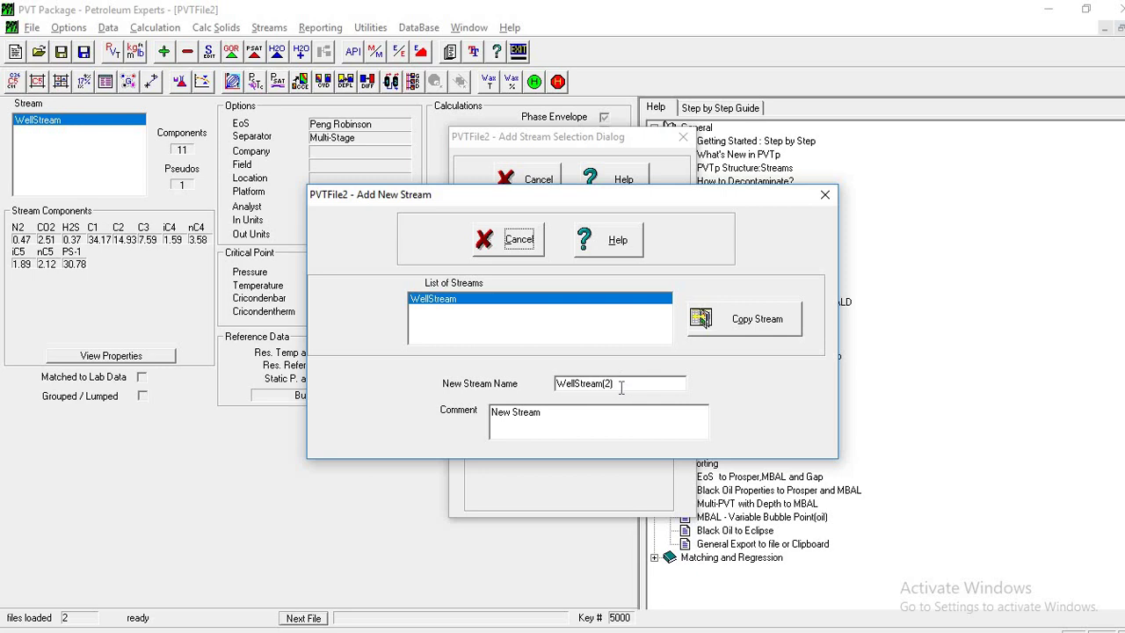
{"action": "mouse_move", "coordinate": [620, 386]}
{"action": "left_mouse_down"}
{"action": "mouse_move", "coordinate": [606, 384]}
{"action": "mouse_move", "coordinate": [617, 386]}
{"action": "left_mouse_up"}
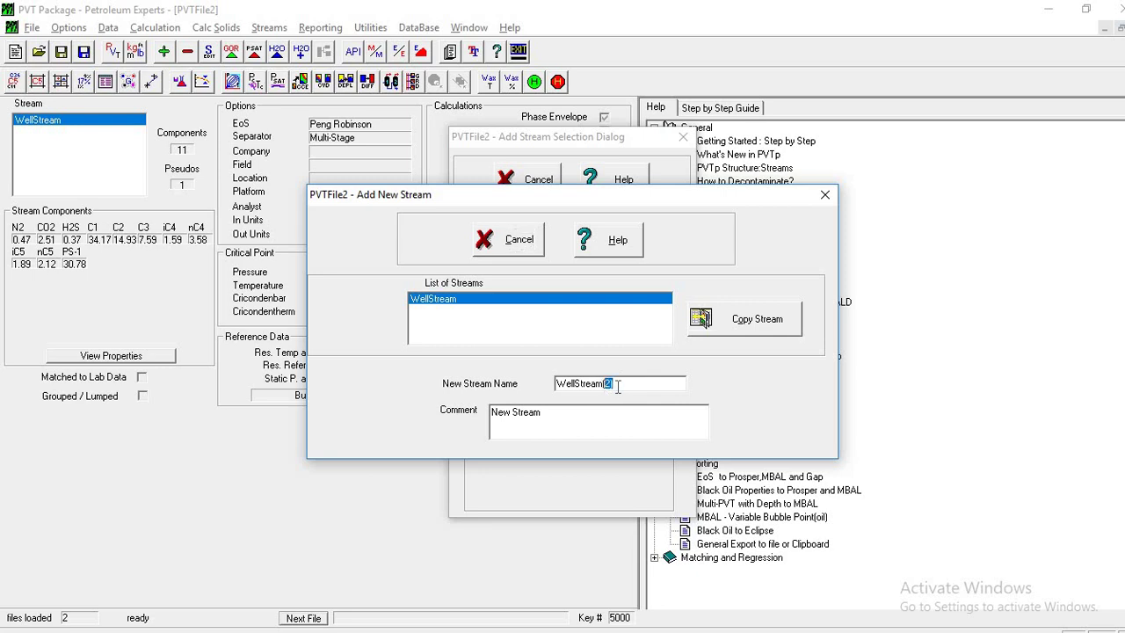
{"action": "left_click", "coordinate": [703, 322]}
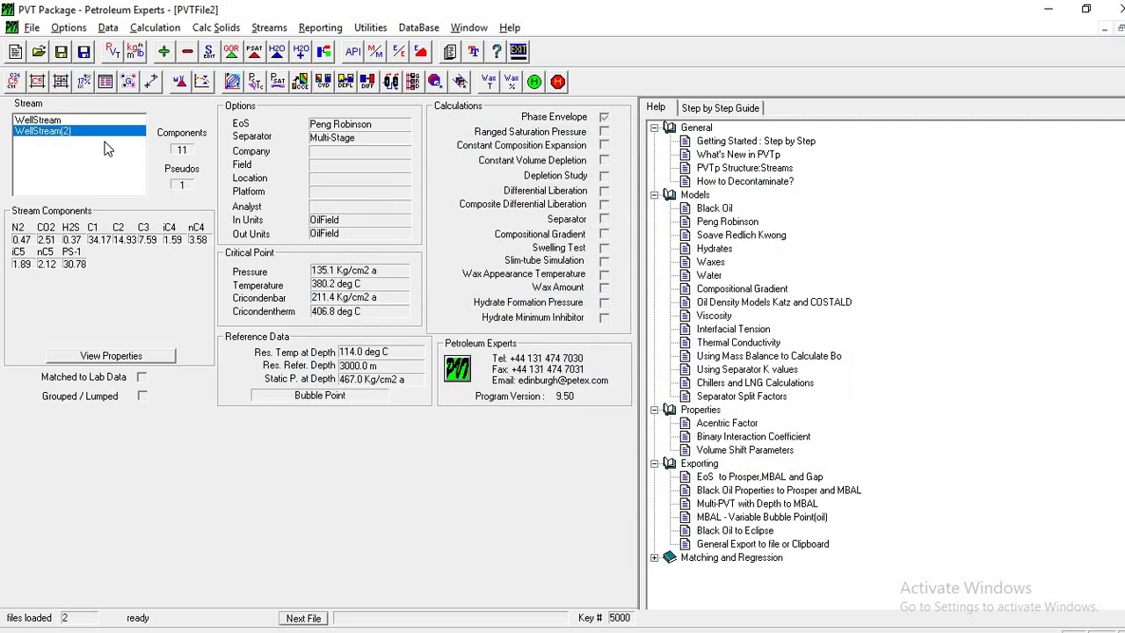
Step: In WellStream(2), reset the pure component properties, switch the pseudo's Tc, Pc, Vc and Omega correlation to Bergman (PNA) and Cavett, and recalculate its values
{"action": "left_click", "coordinate": [14, 81]}
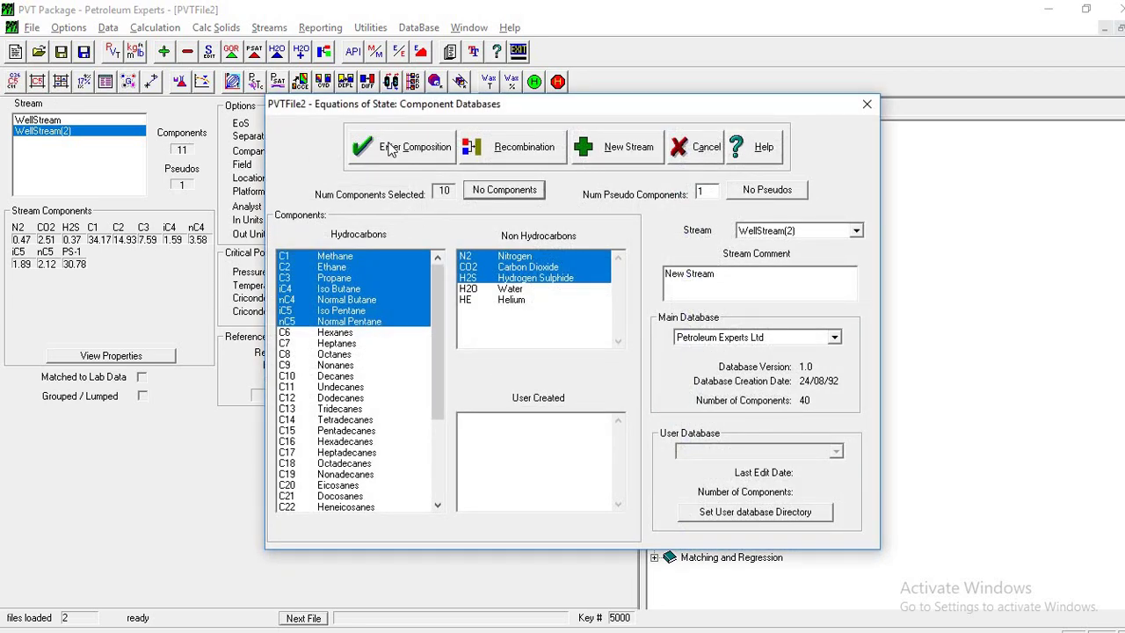
{"action": "left_click", "coordinate": [392, 152]}
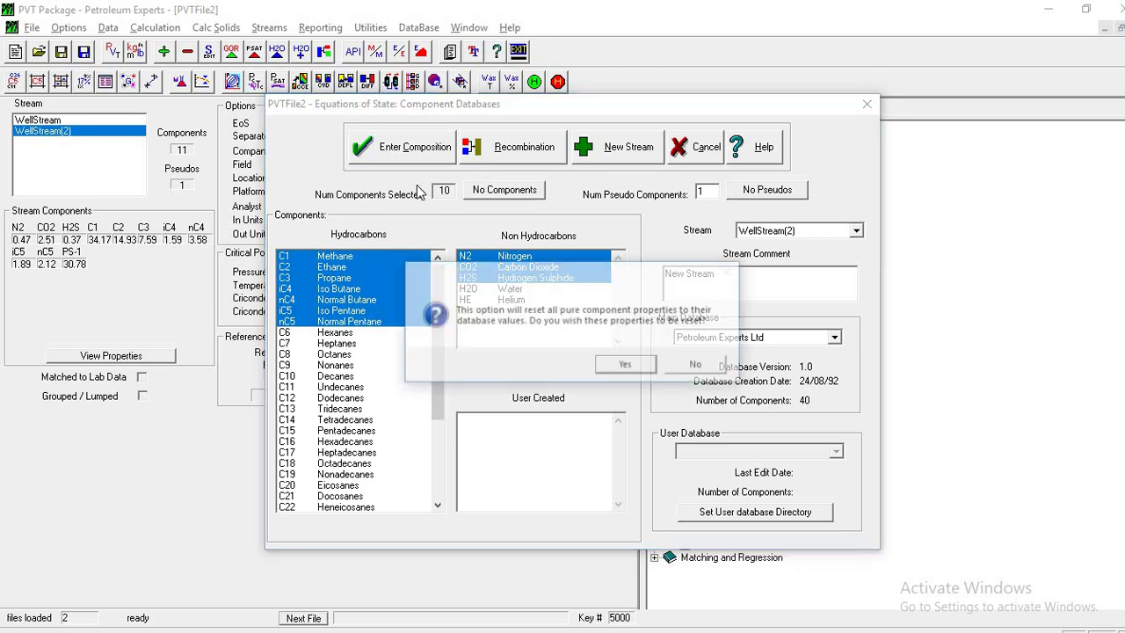
{"action": "key", "text": "Return"}
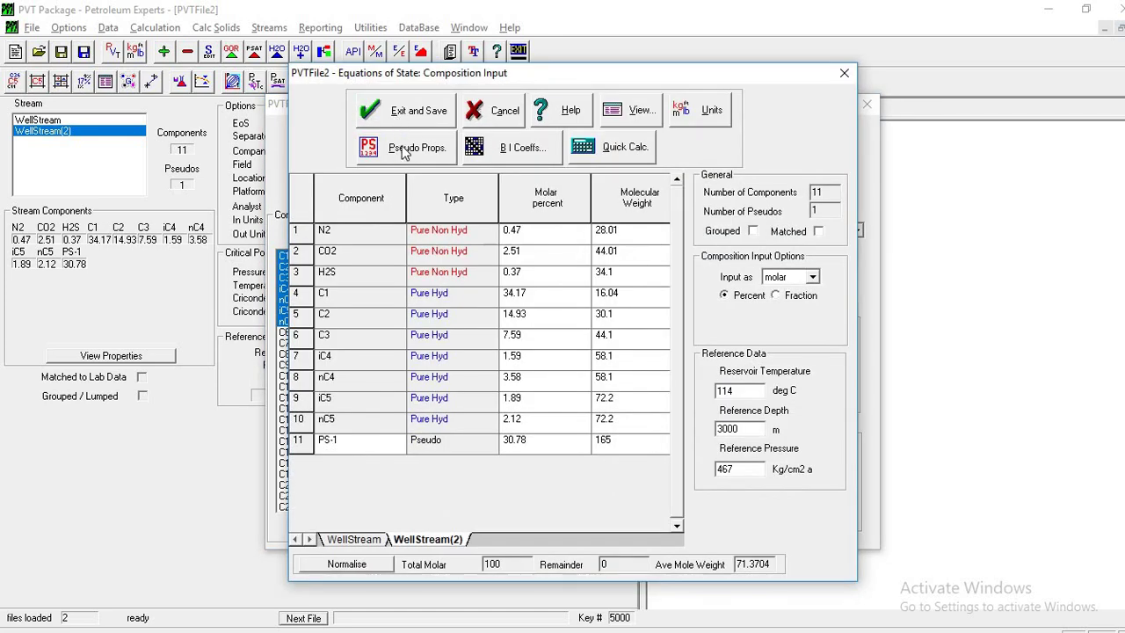
{"action": "left_click", "coordinate": [406, 149]}
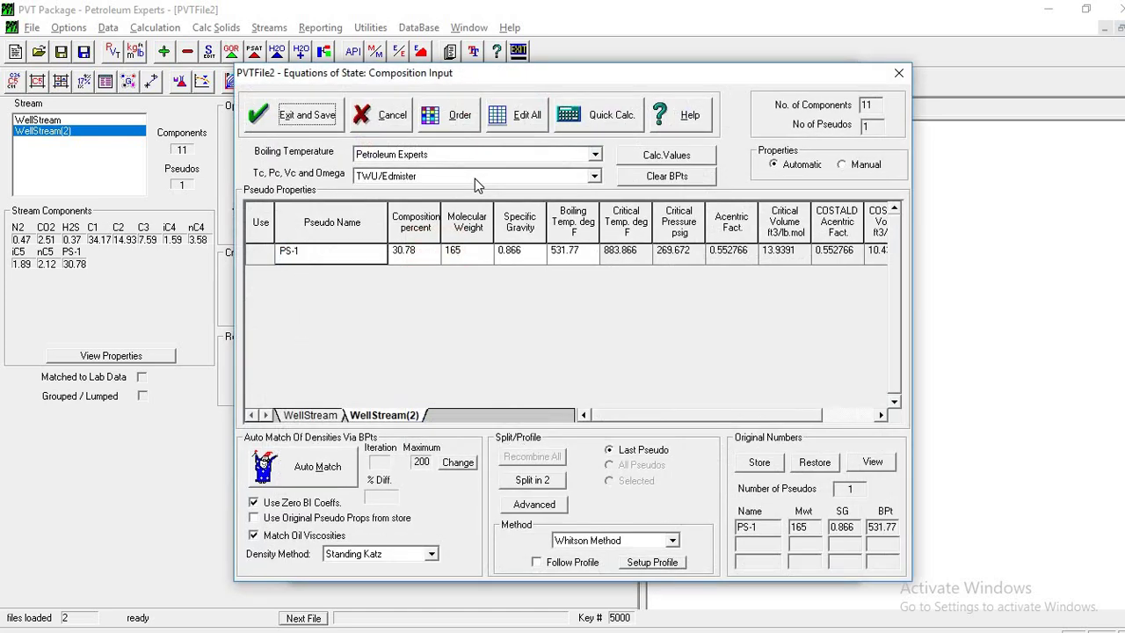
{"action": "left_click", "coordinate": [474, 178]}
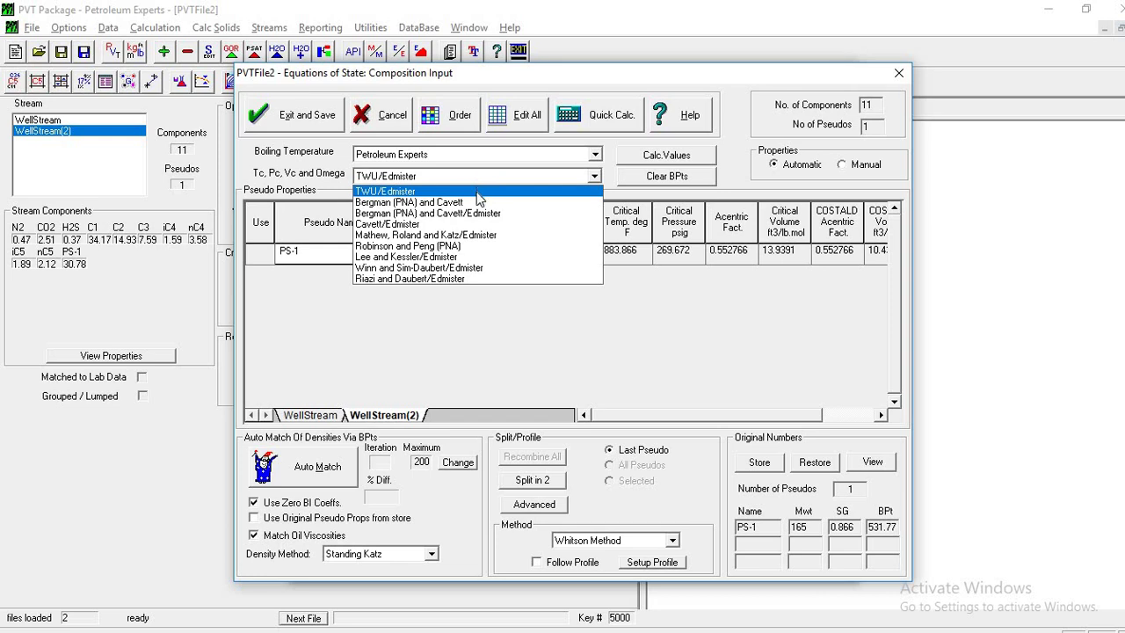
{"action": "left_click", "coordinate": [479, 202]}
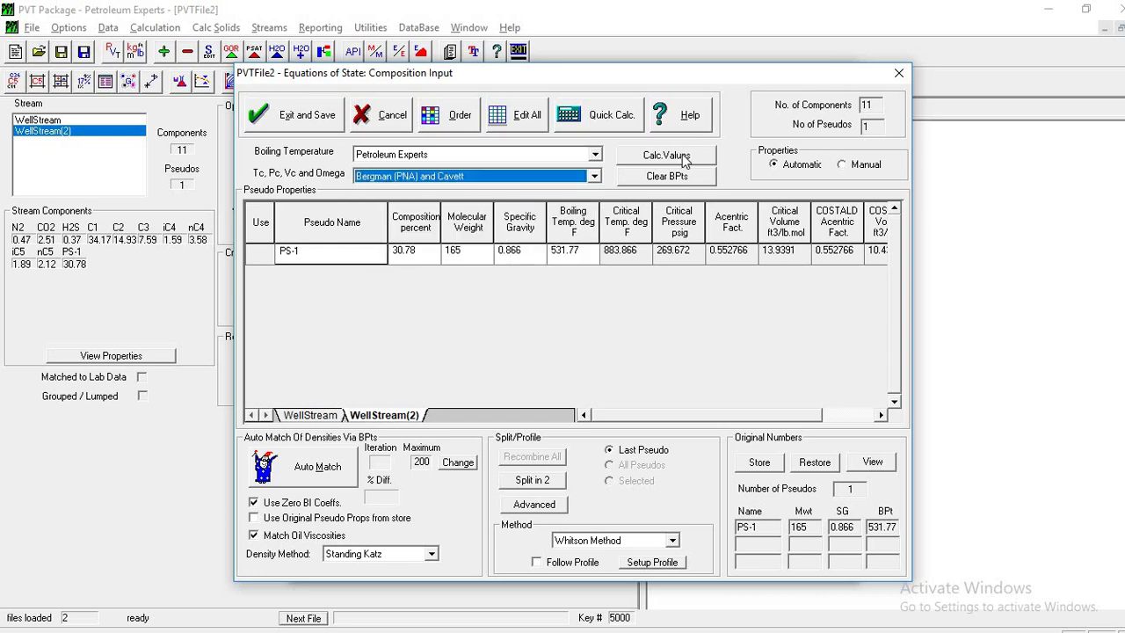
{"action": "left_click", "coordinate": [686, 157]}
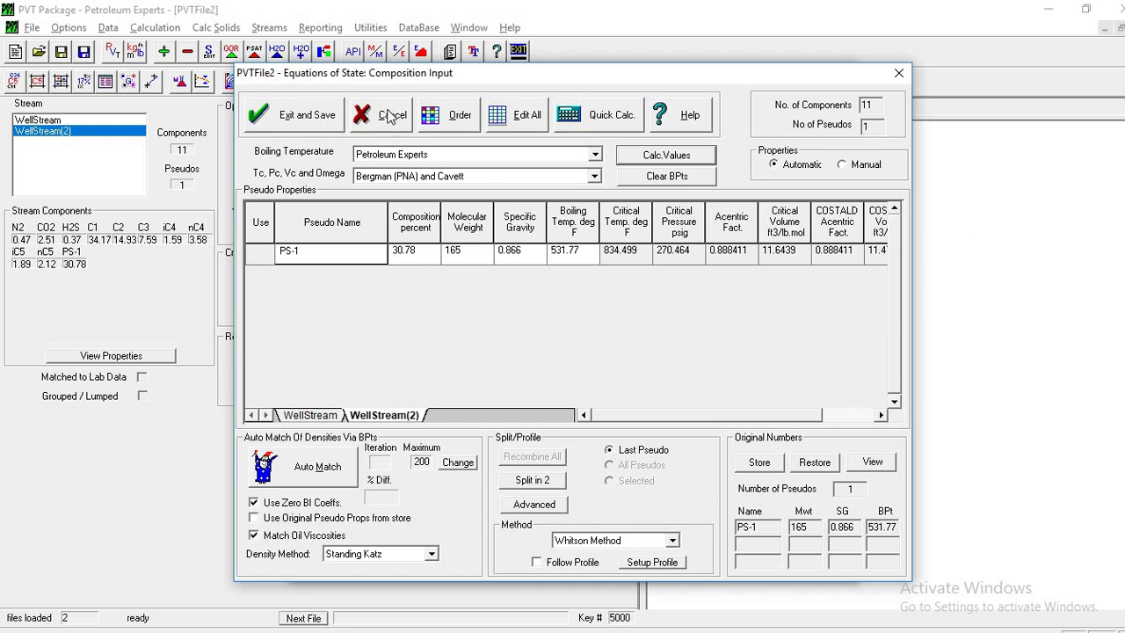
Step: Calculate the WellStream(2) phase envelope, add WellStream to the calculation, and compare both envelopes with the test point in an expanded plot
{"action": "left_click", "coordinate": [603, 123]}
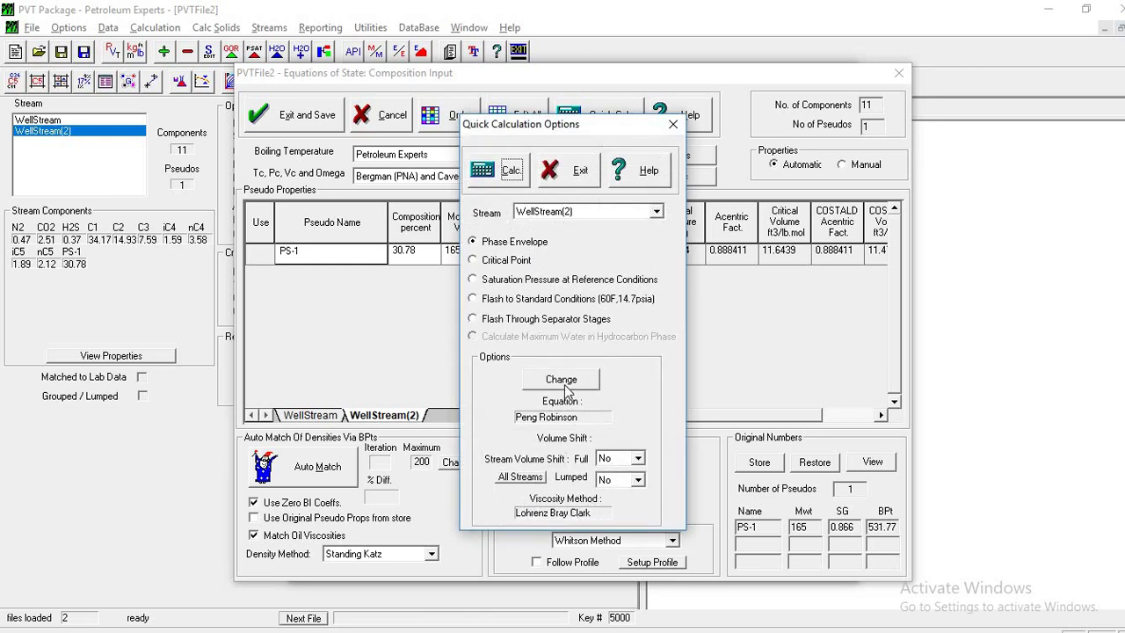
{"action": "left_click", "coordinate": [510, 172]}
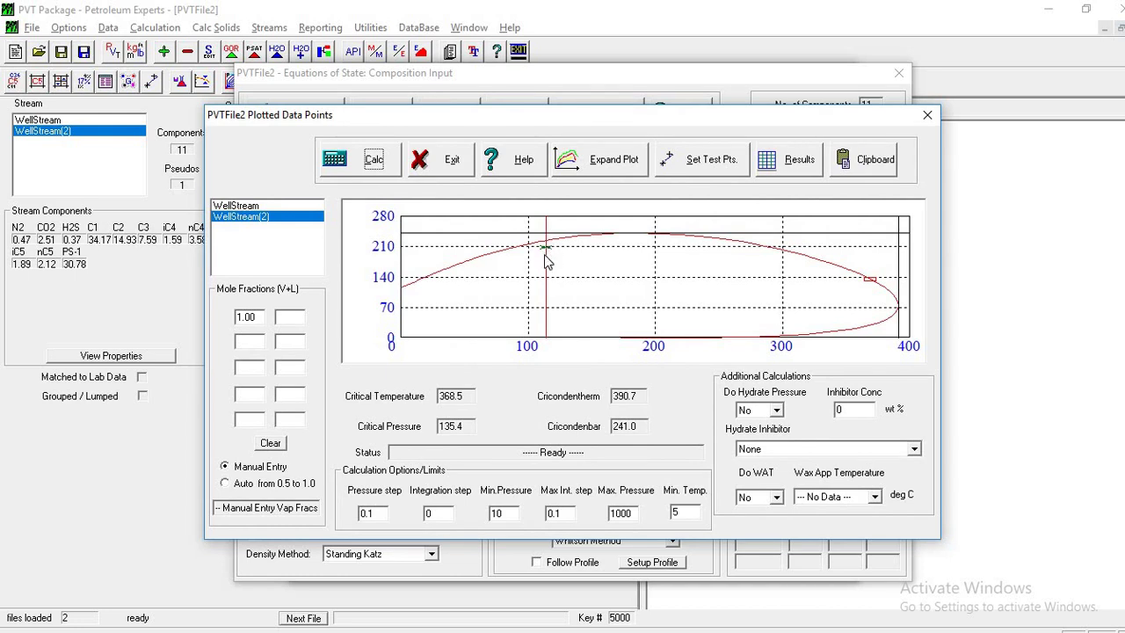
{"action": "left_click", "coordinate": [264, 207]}
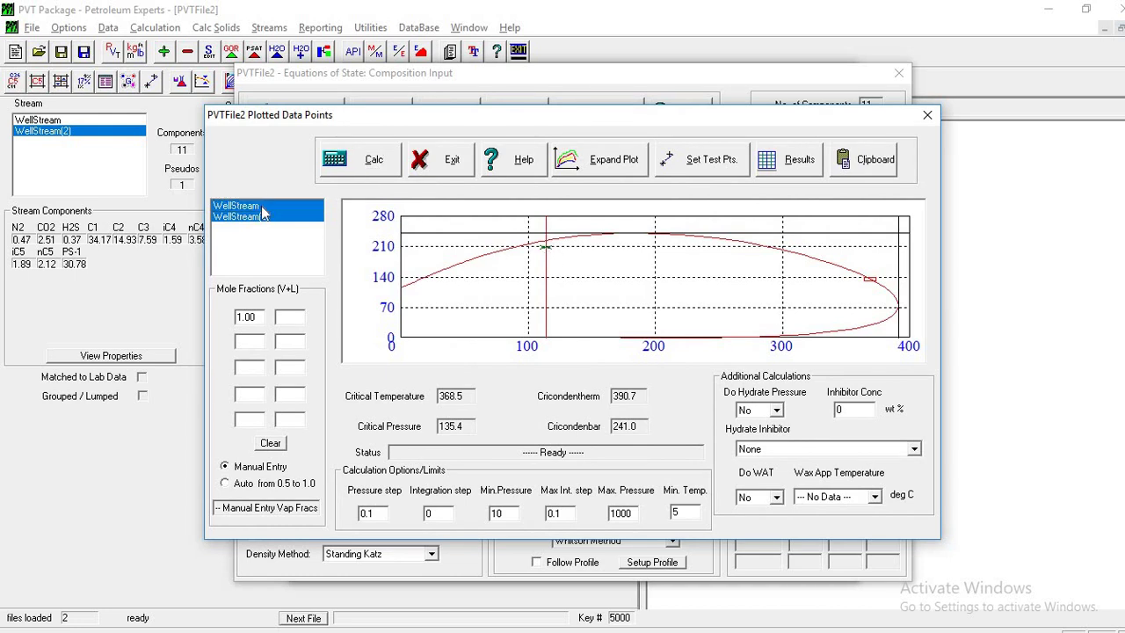
{"action": "left_click", "coordinate": [368, 167]}
{"action": "left_click", "coordinate": [605, 164]}
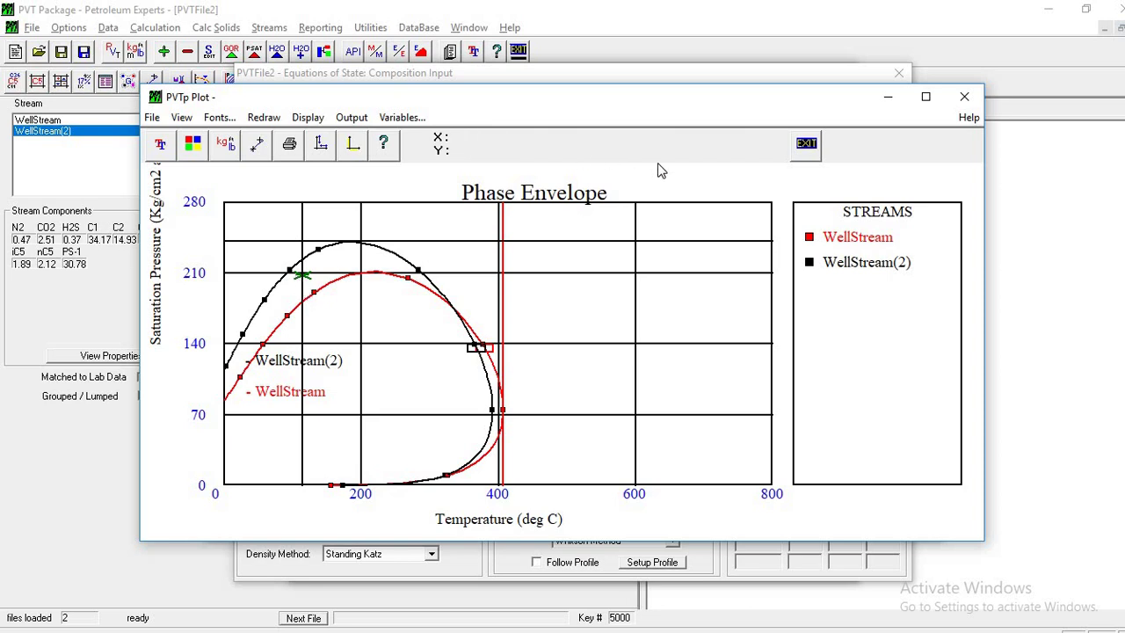
{"action": "left_click", "coordinate": [965, 97]}
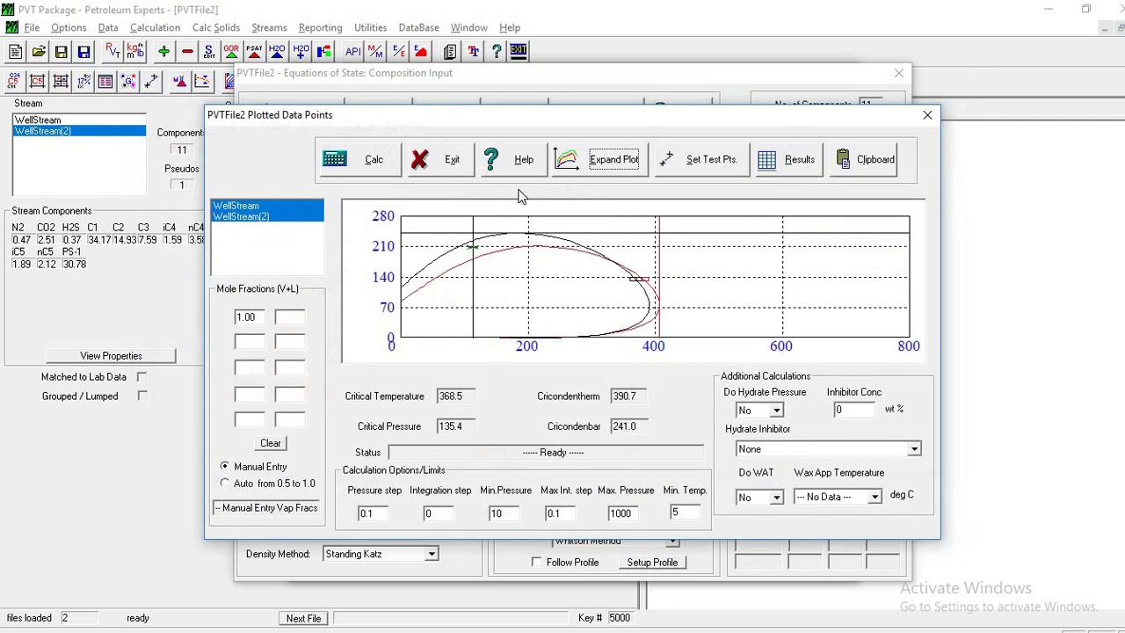
Step: Leave the quick calculation and save the pseudo properties and composition of WellStream(2)
{"action": "left_click", "coordinate": [439, 162]}
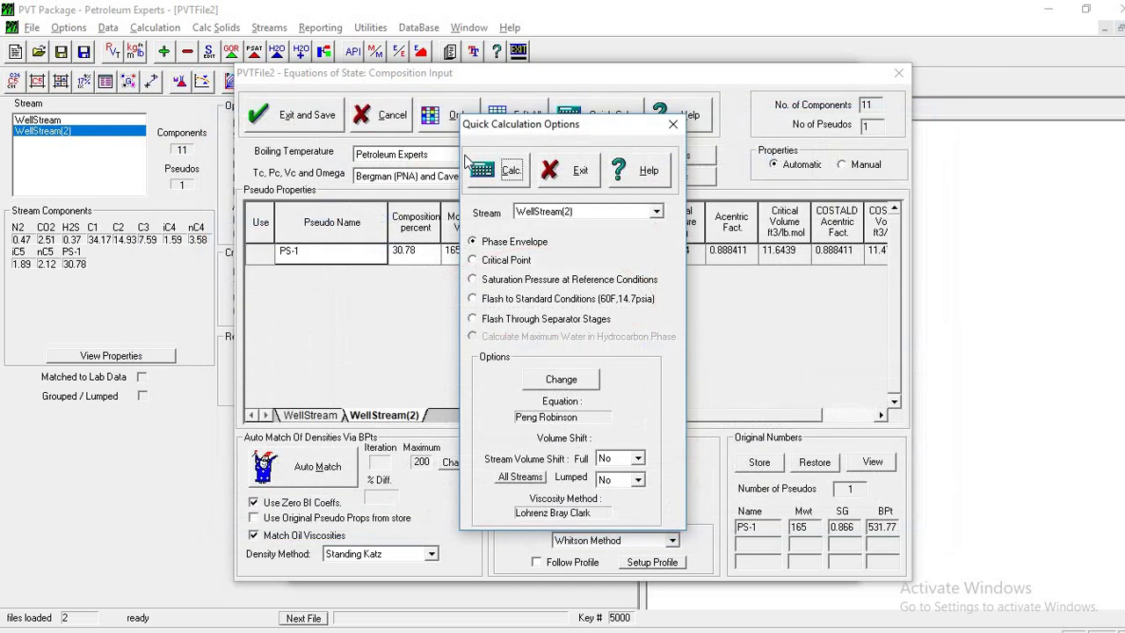
{"action": "left_click", "coordinate": [575, 171]}
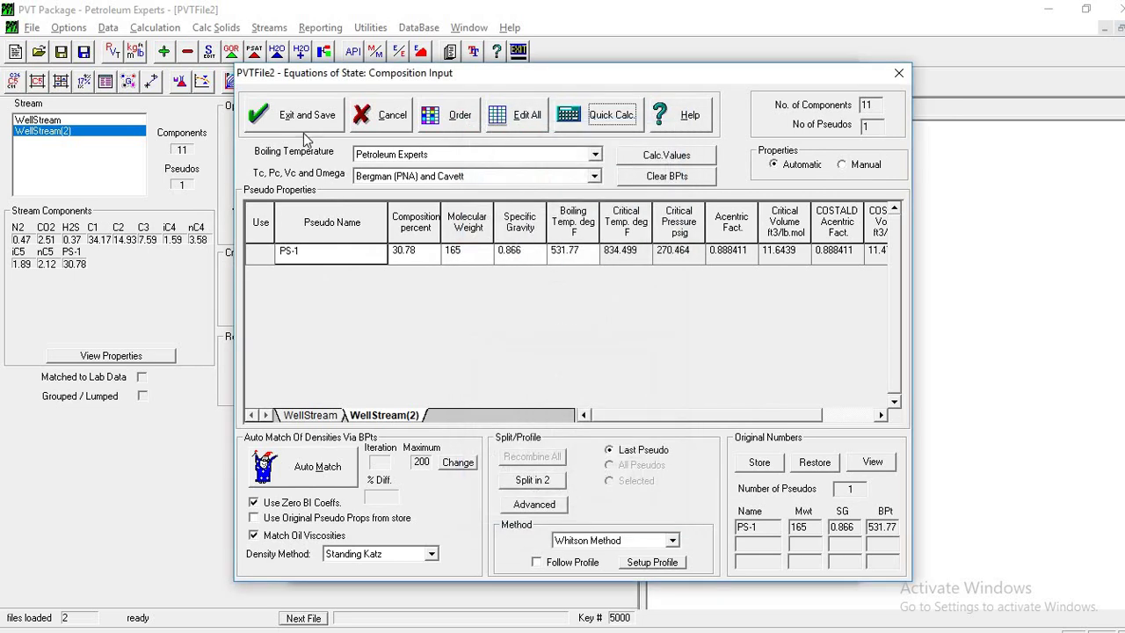
{"action": "left_click", "coordinate": [292, 120]}
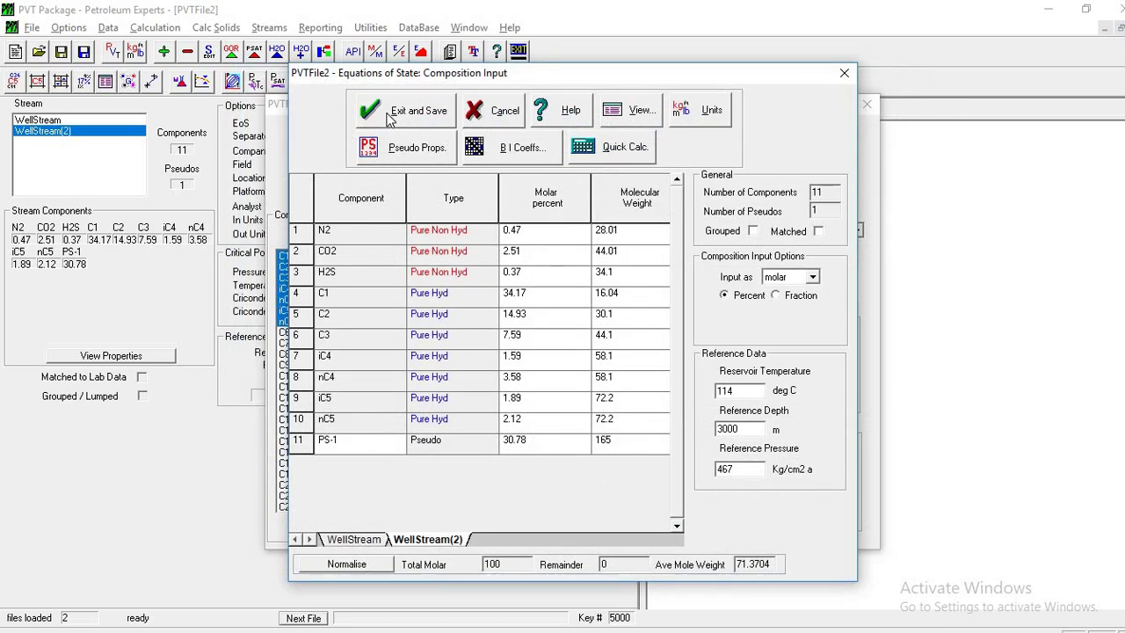
{"action": "left_click", "coordinate": [389, 120]}
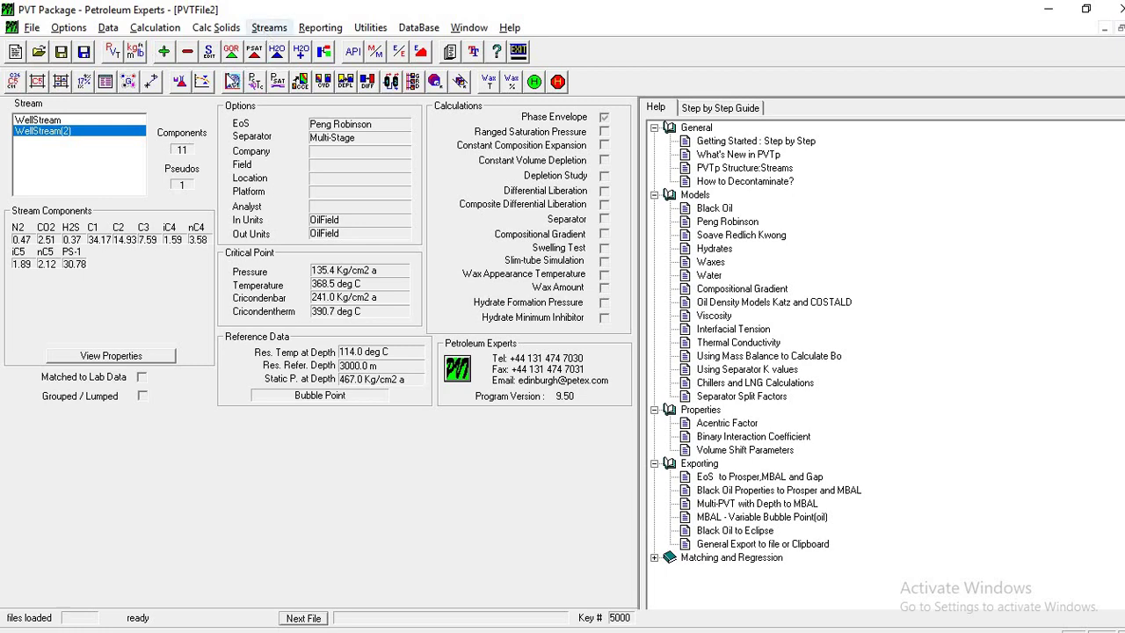
Step: Enter a PSAT lab data point for matching WellStream(2), with temperature 114 deg C and saturation pressure 208 Kg/cm2 a
{"action": "left_click", "coordinate": [202, 81]}
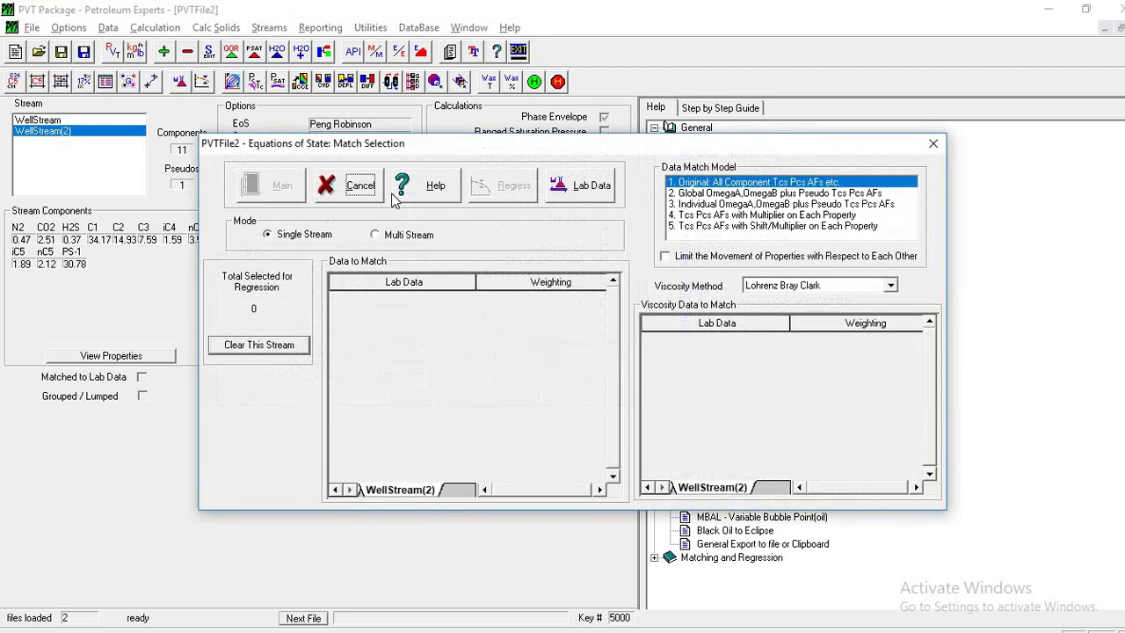
{"action": "left_click", "coordinate": [591, 180]}
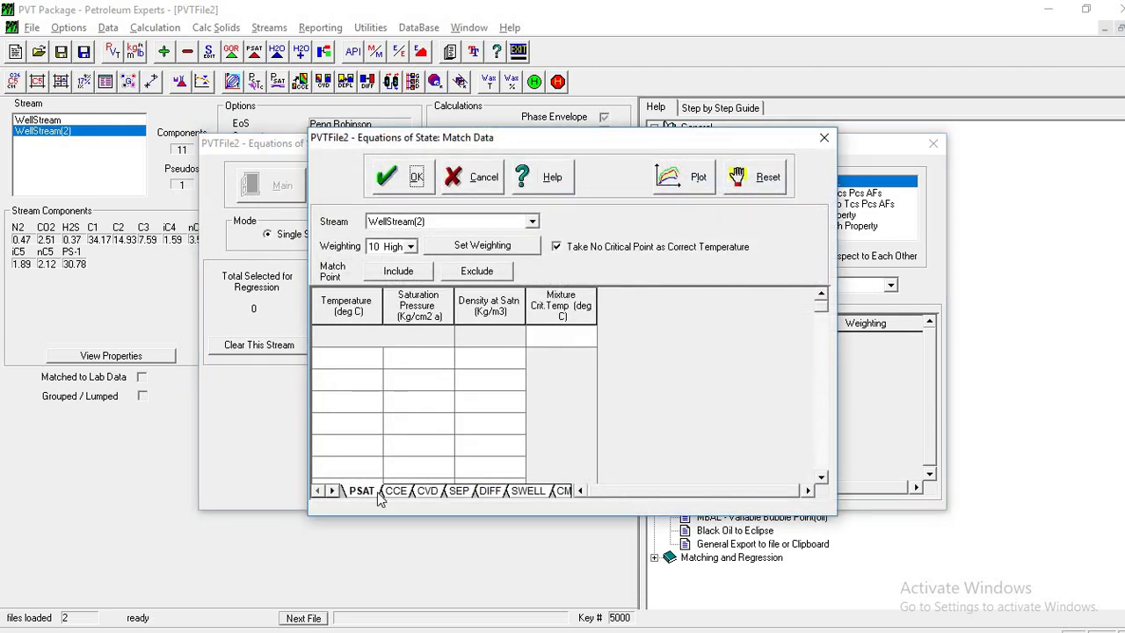
{"action": "left_click", "coordinate": [362, 355]}
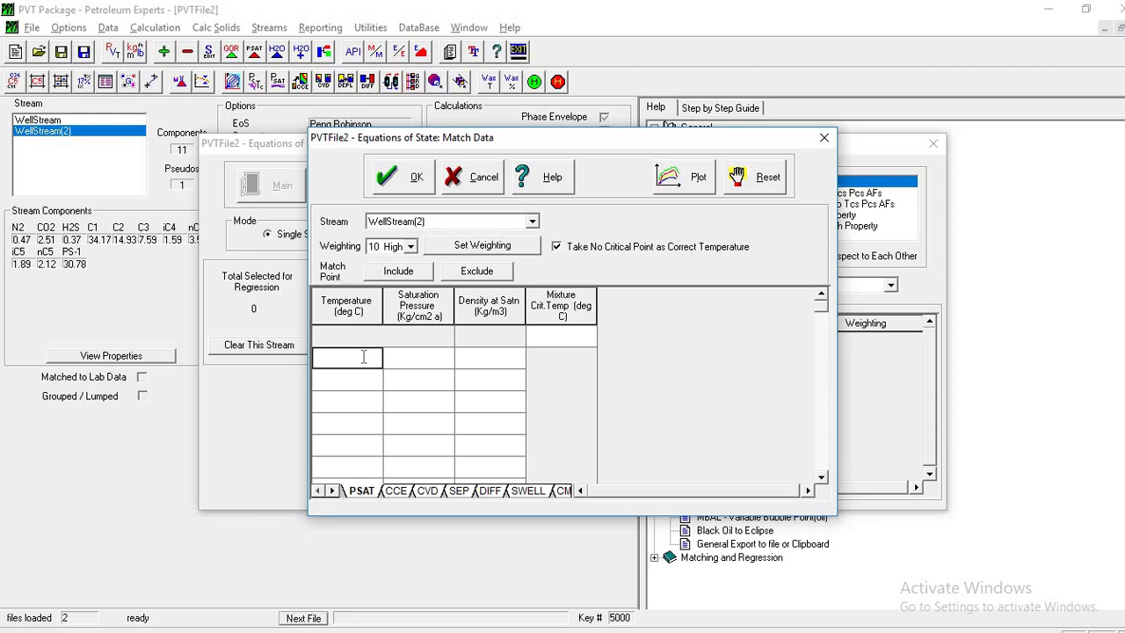
{"action": "type", "text": "114"}
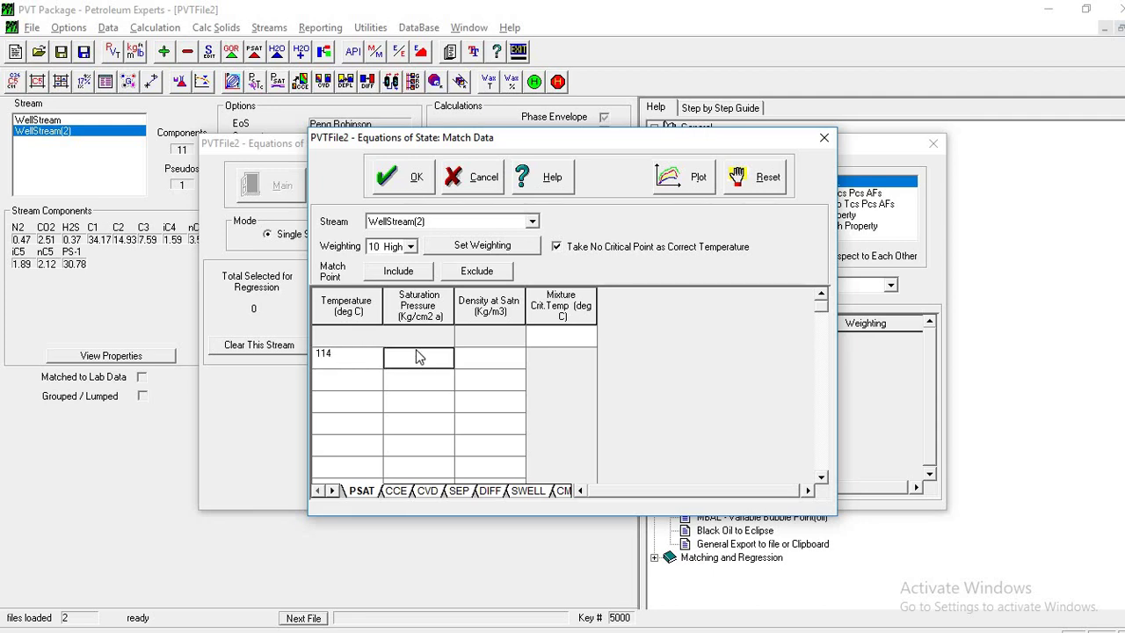
{"action": "left_click", "coordinate": [417, 352]}
{"action": "type", "text": "10"}
{"action": "key", "text": "BackSpace"}
{"action": "key", "text": "BackSpace"}
{"action": "type", "text": "208"}
Step: Keep the match weighting at 10 High, include the match point and accept the lab data
{"action": "left_click", "coordinate": [410, 247]}
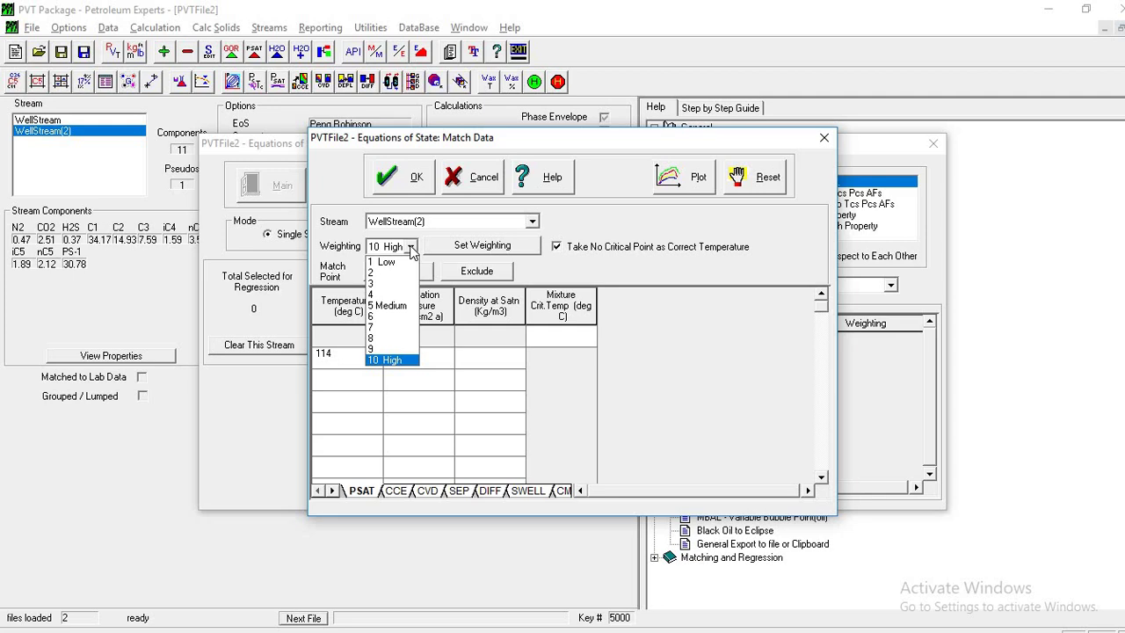
{"action": "left_click", "coordinate": [410, 251]}
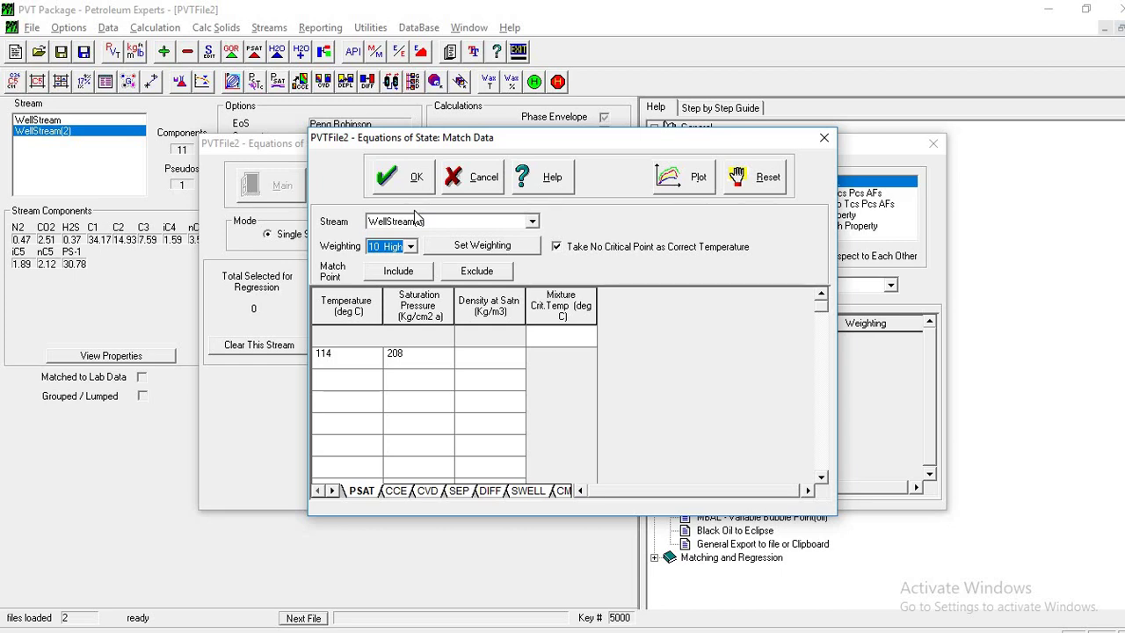
{"action": "left_click", "coordinate": [396, 271]}
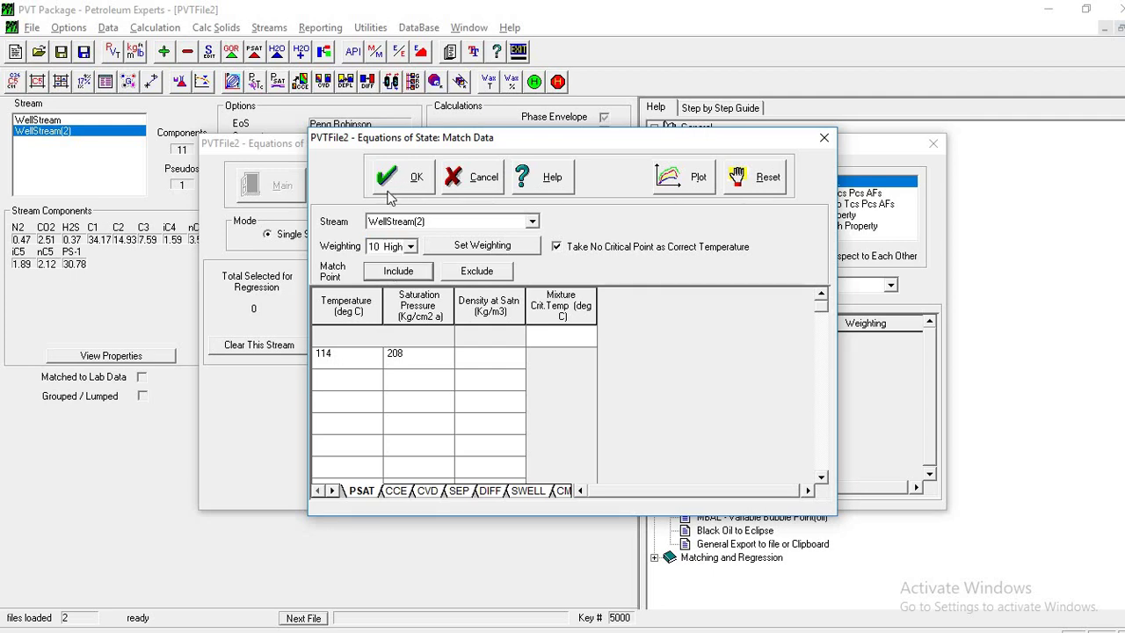
{"action": "left_click", "coordinate": [388, 193]}
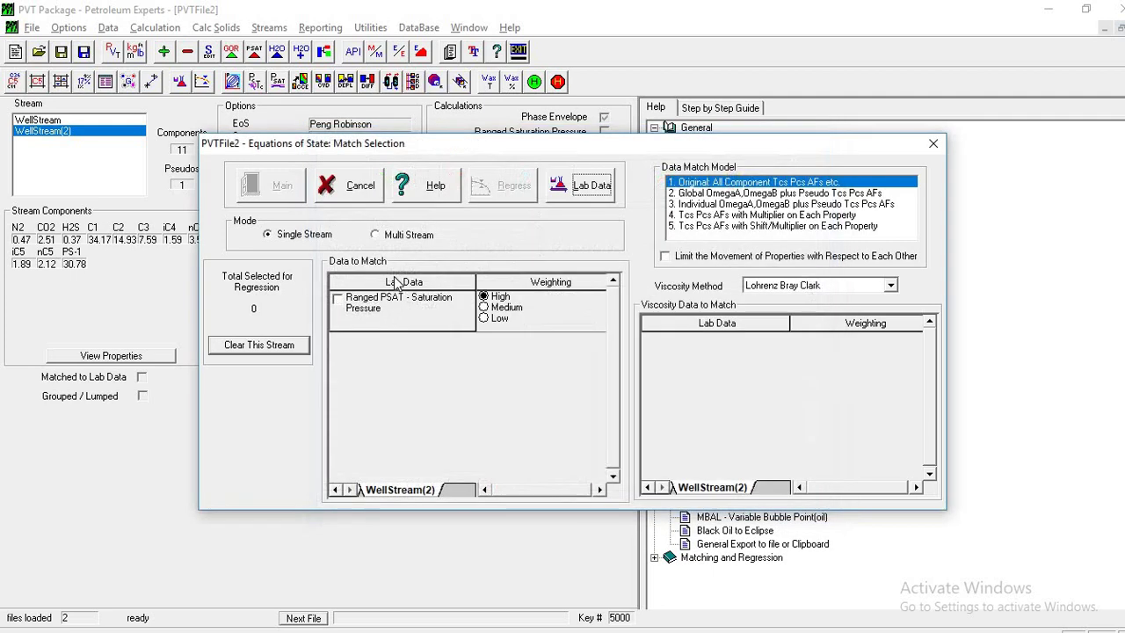
Step: Select Ranged PSAT saturation pressure as the data to match and regress on the Tc, Pc and AF of PS-1
{"action": "left_click", "coordinate": [340, 303]}
{"action": "left_click", "coordinate": [515, 186]}
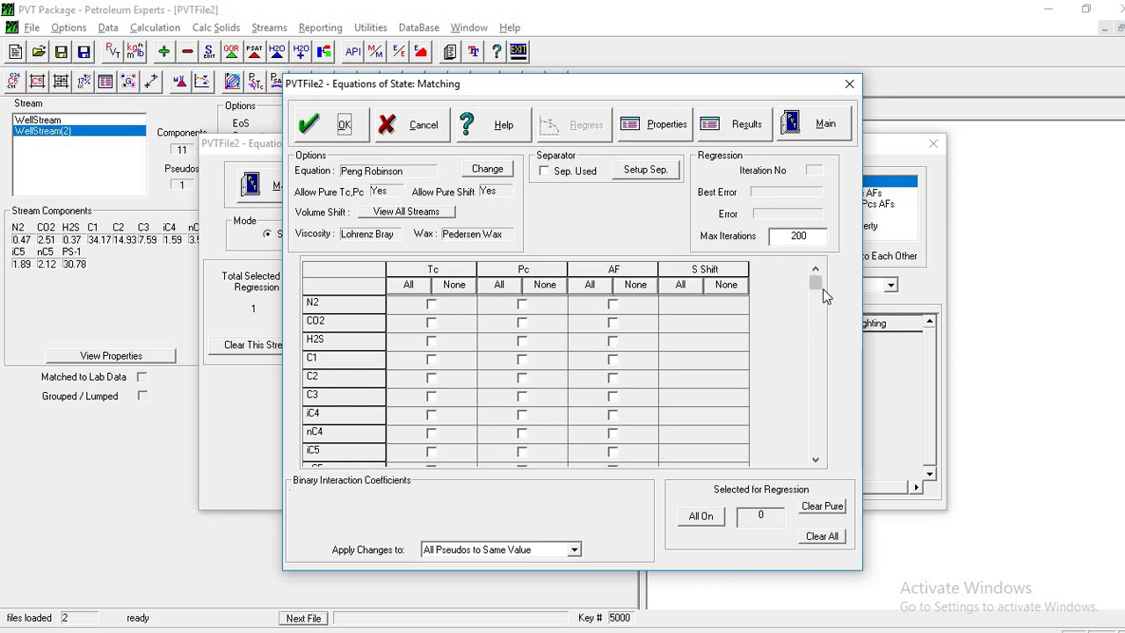
{"action": "left_click_drag", "start_coordinate": [822, 286], "coordinate": [814, 446]}
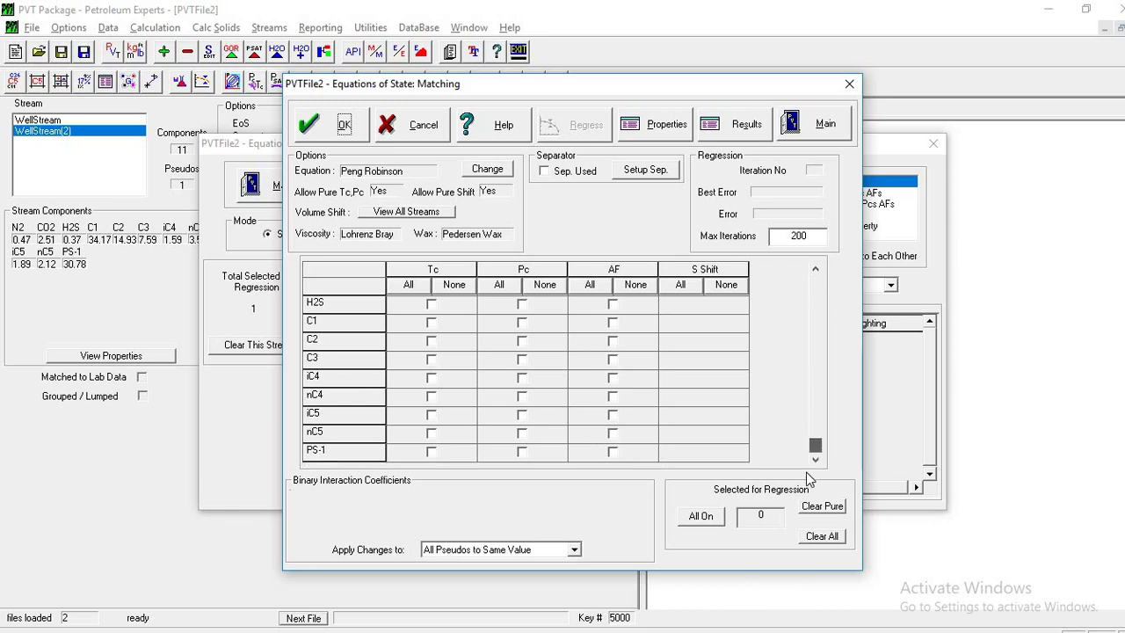
{"action": "left_click", "coordinate": [431, 451]}
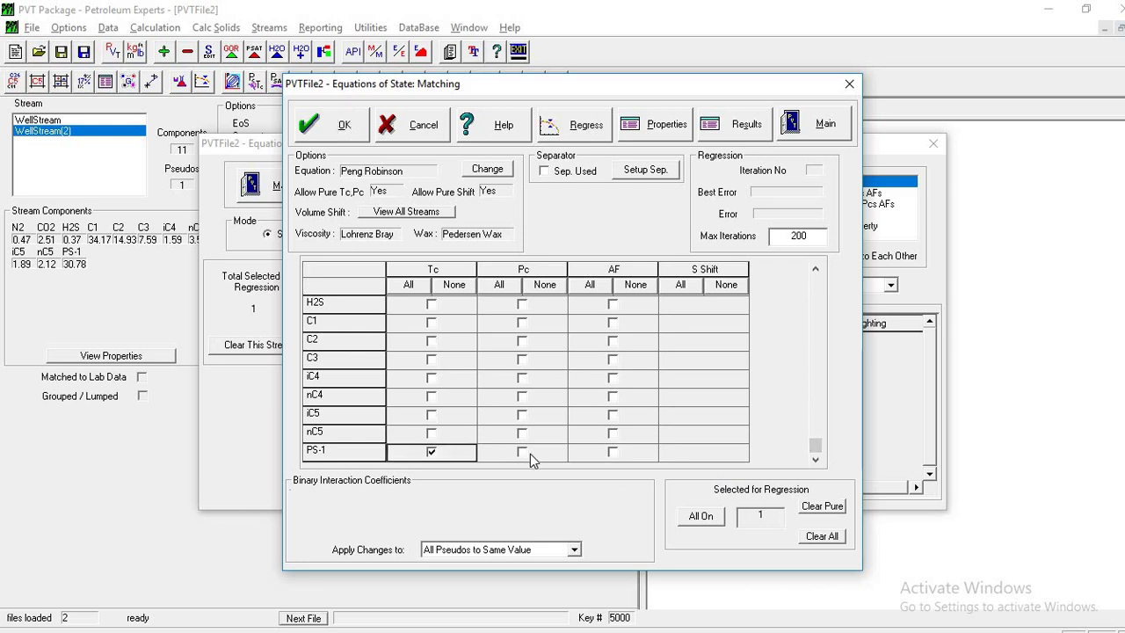
{"action": "left_click", "coordinate": [526, 453]}
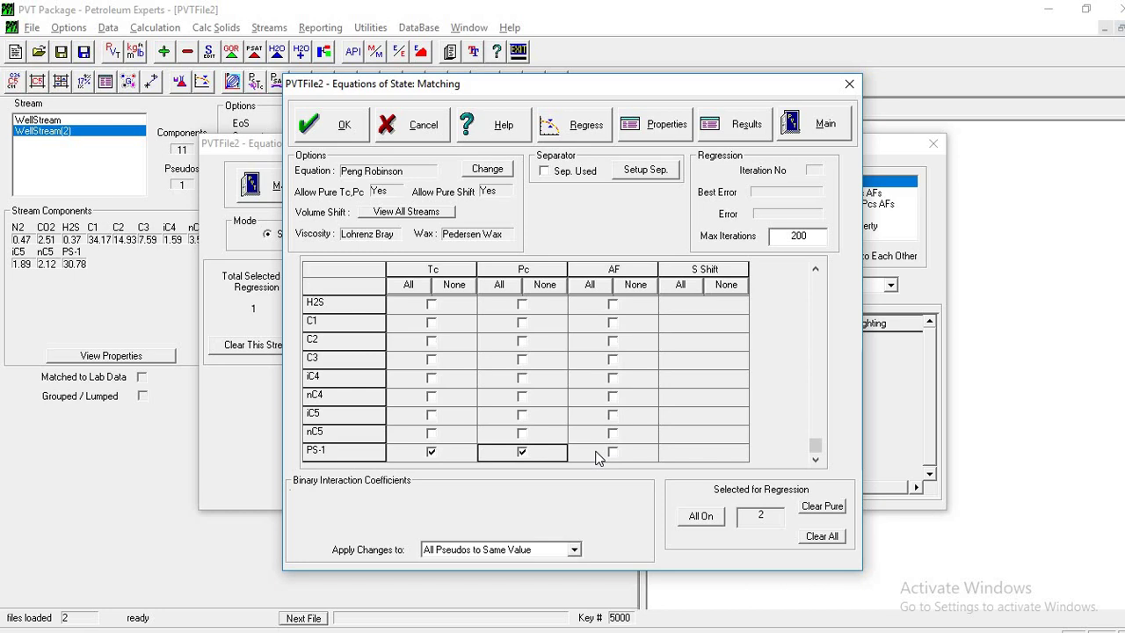
{"action": "left_click", "coordinate": [607, 453]}
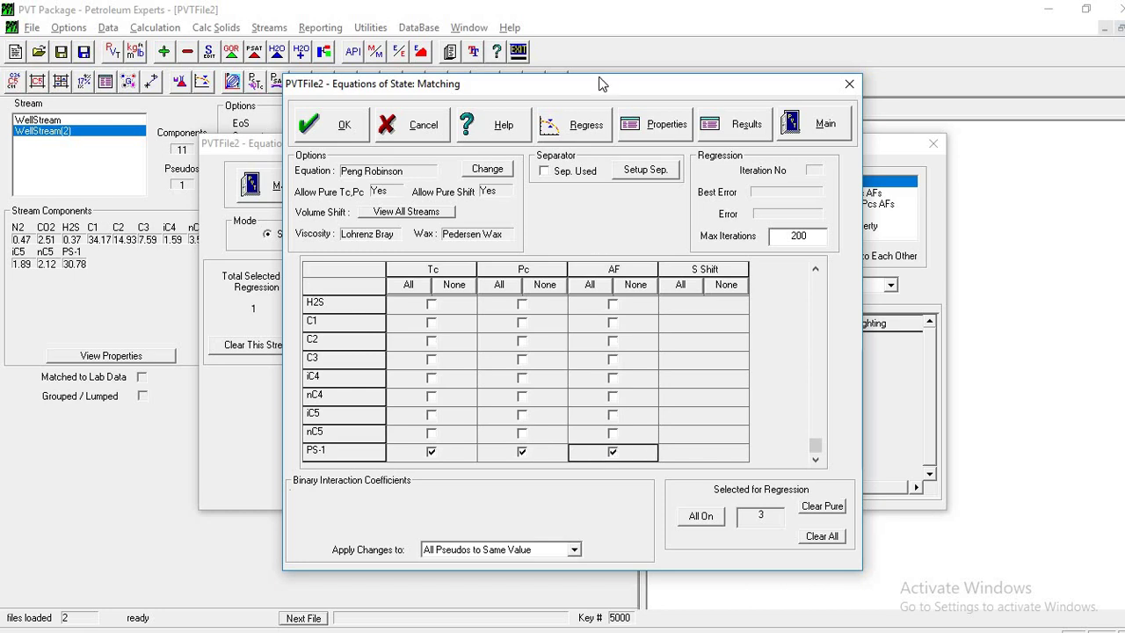
{"action": "left_click", "coordinate": [571, 128]}
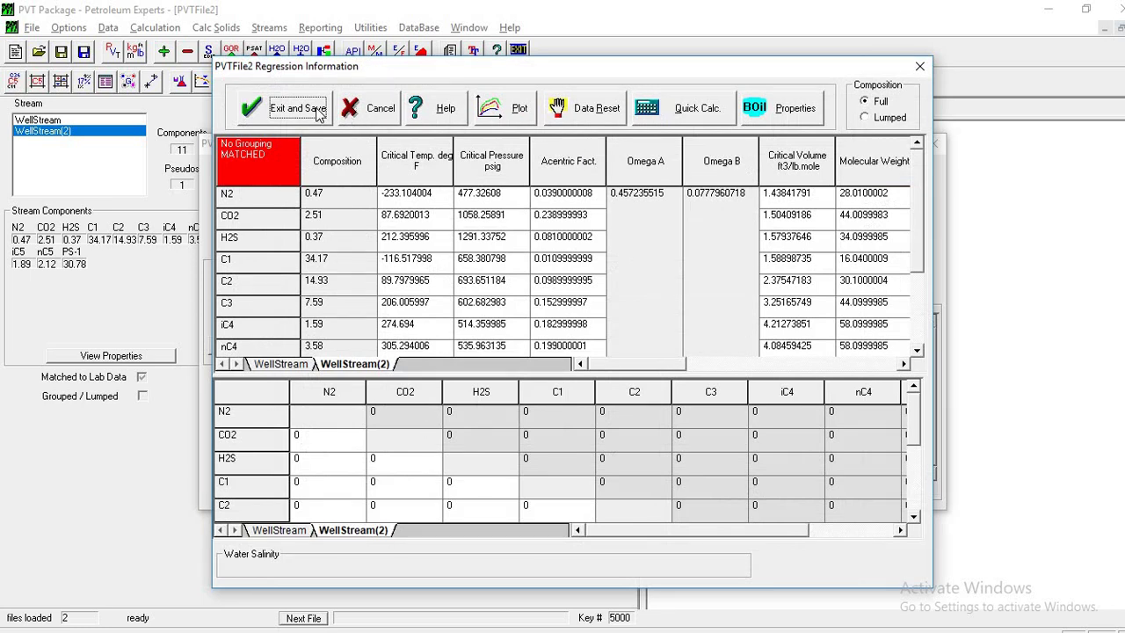
Step: Calculate the phase envelope of the matched WellStream(2) to check it against the test point, and save the regression results
{"action": "left_click", "coordinate": [679, 109]}
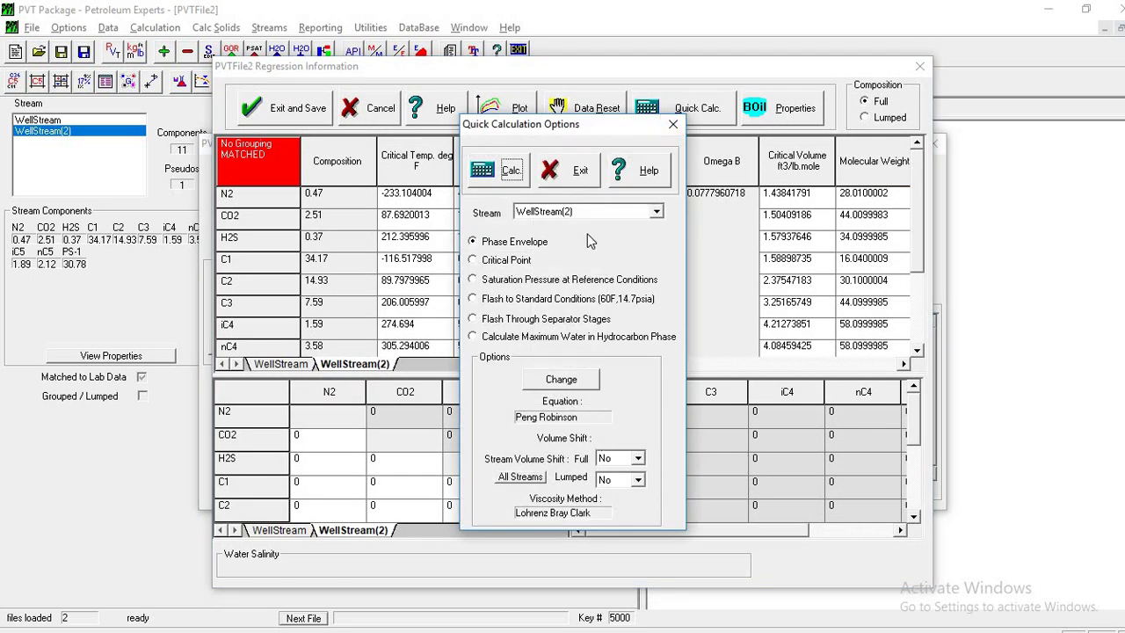
{"action": "left_click", "coordinate": [503, 176]}
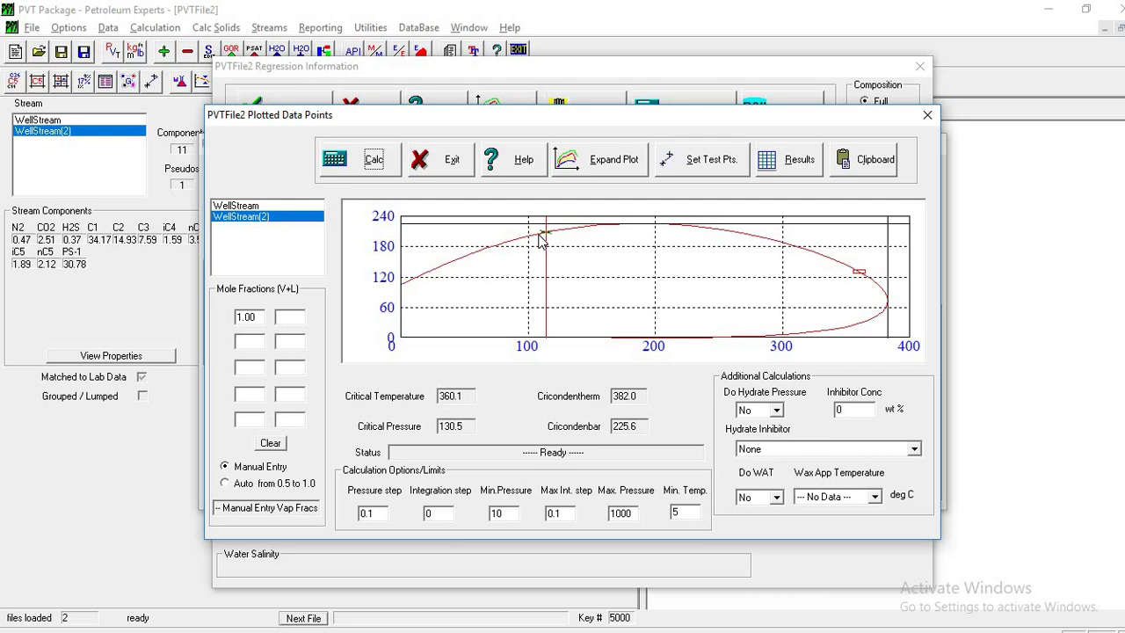
{"action": "left_click", "coordinate": [420, 169]}
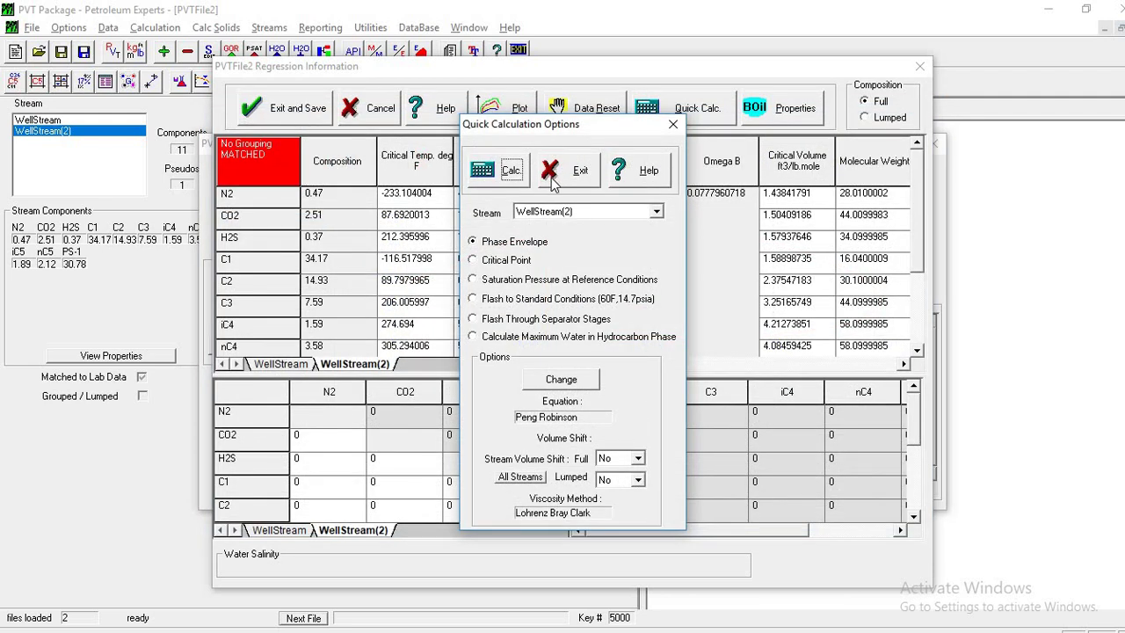
{"action": "left_click", "coordinate": [552, 171]}
{"action": "left_click", "coordinate": [288, 107]}
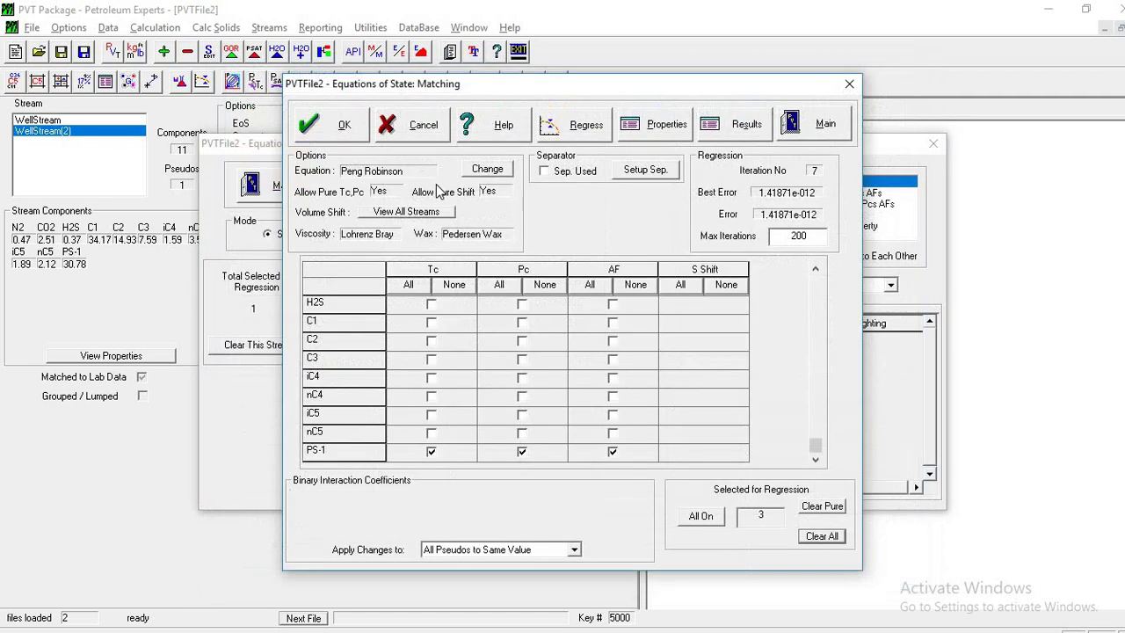
{"action": "left_click", "coordinate": [337, 130]}
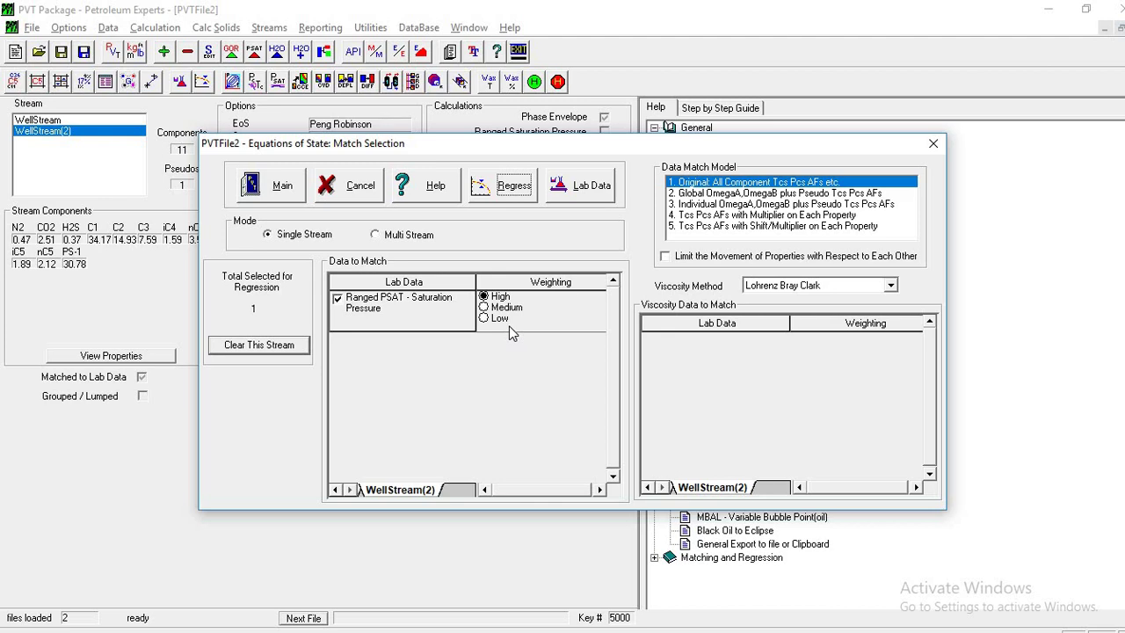
Step: Open the lab data for matching, switch to Sheet2 of the recomb workbook in Excel and copy the oil density at 208 kg/cm2, 0.6428
{"action": "left_click", "coordinate": [559, 189]}
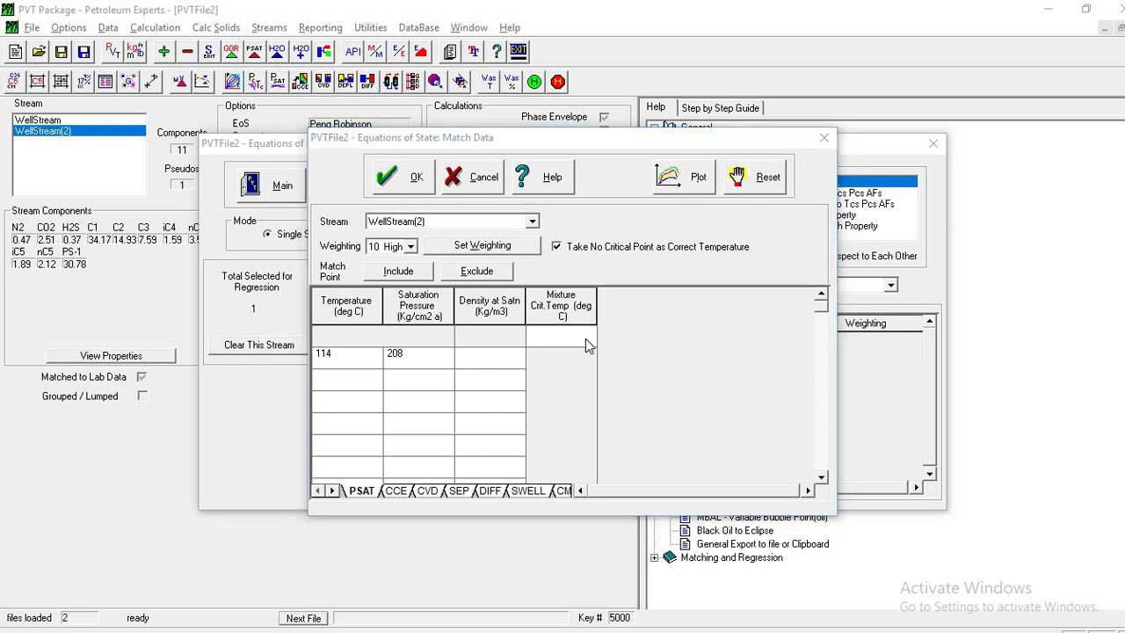
{"action": "key", "text": "alt+Tab"}
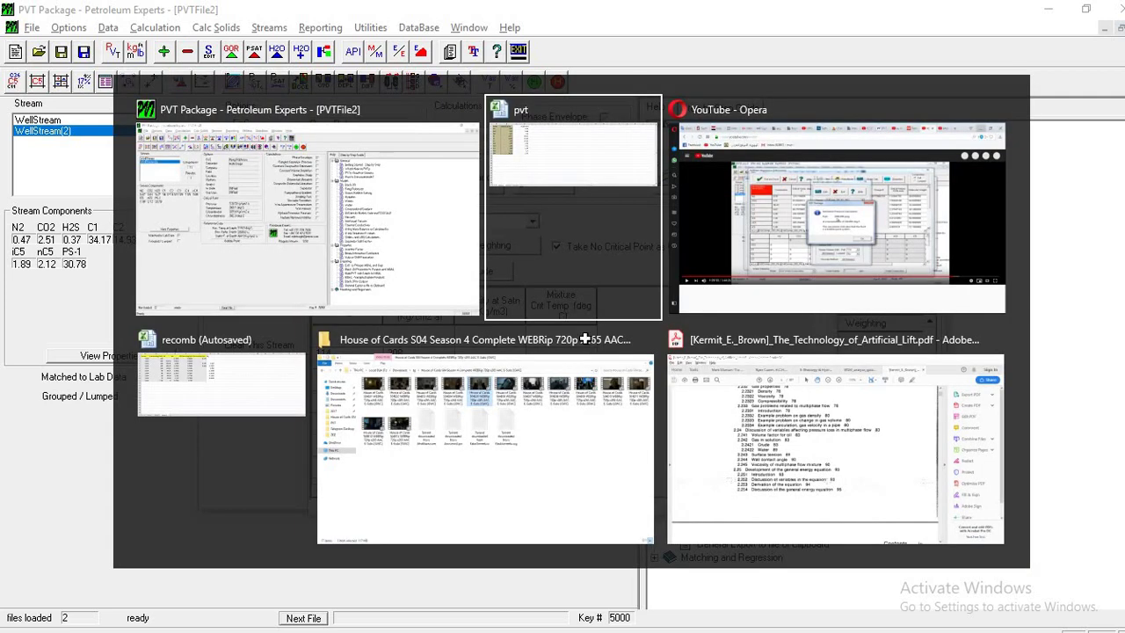
{"action": "key", "text": "alt+Tab"}
{"action": "key", "text": "alt+Tab"}
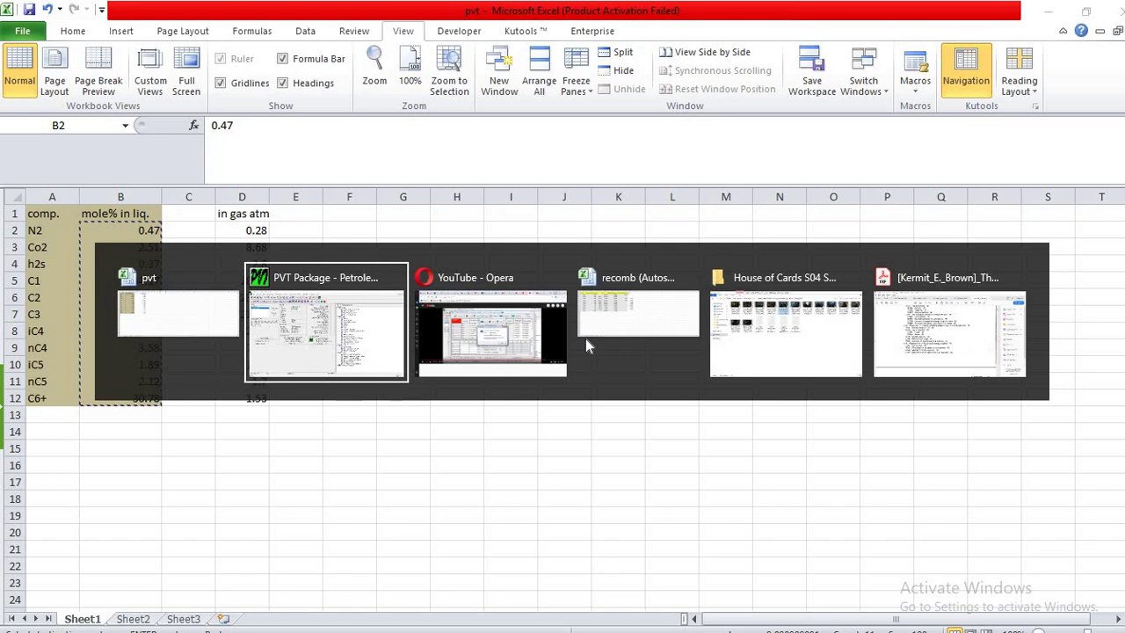
{"action": "key", "text": "alt+Tab"}
{"action": "key", "text": "alt+Tab"}
{"action": "key", "text": "alt+Tab"}
{"action": "key", "text": "alt+Tab"}
{"action": "key", "text": "alt+Tab"}
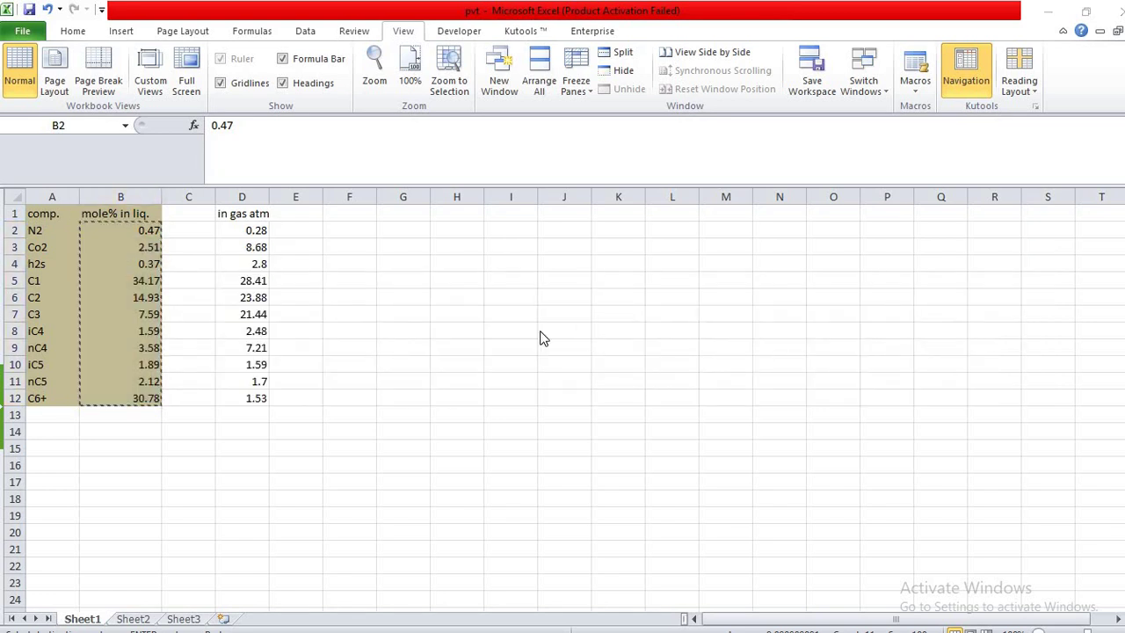
{"action": "key", "text": "alt+Tab"}
{"action": "key", "text": "alt+Tab"}
{"action": "key", "text": "alt+Tab"}
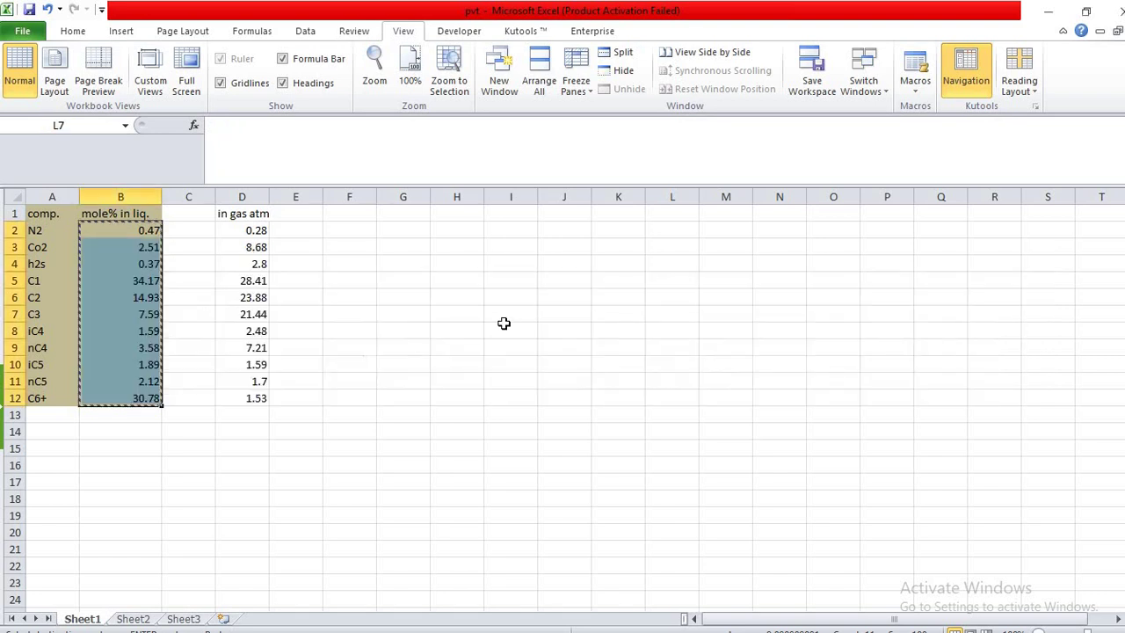
{"action": "key", "text": "ctrl+Page_Down"}
{"action": "key", "text": "ctrl+Page_Down"}
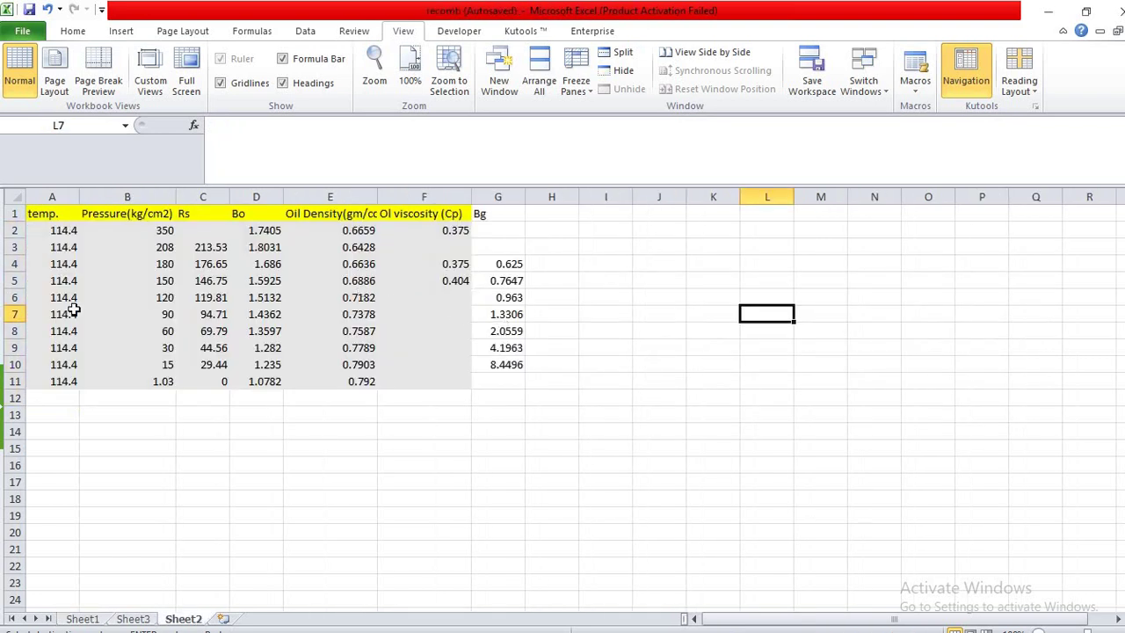
{"action": "left_click", "coordinate": [339, 249]}
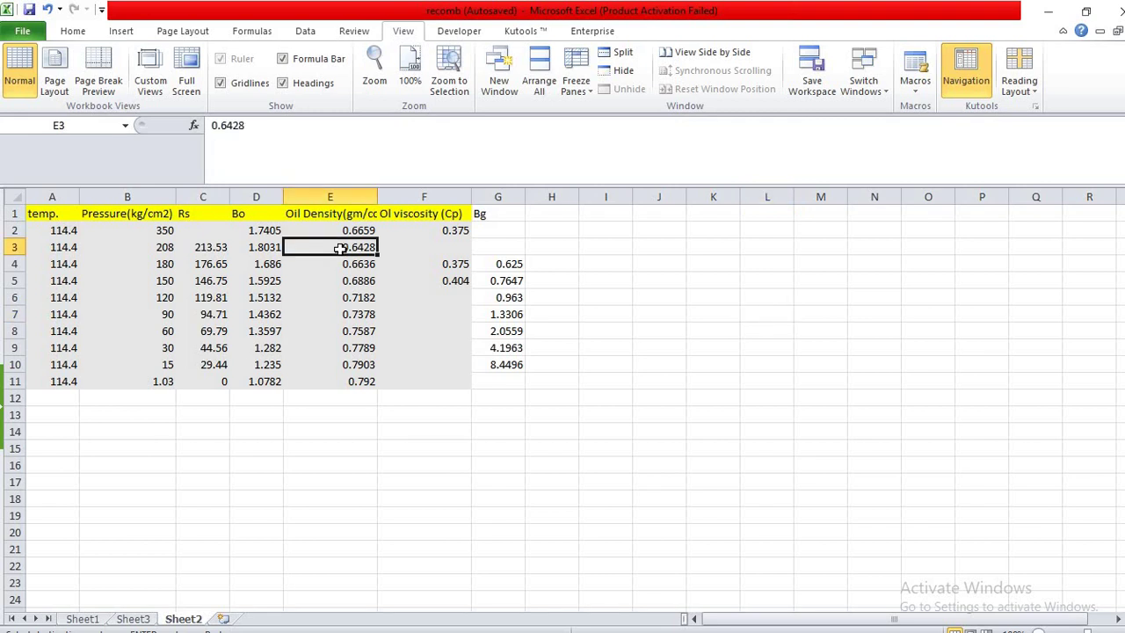
{"action": "key", "text": "ctrl+c"}
Step: Back in PVT Package, enter 642.8 Kg/m3 as the density at saturation of the 208 Kg/cm2 point, include it and accept the lab data
{"action": "key", "text": "alt+Tab"}
{"action": "key", "text": "alt+Tab"}
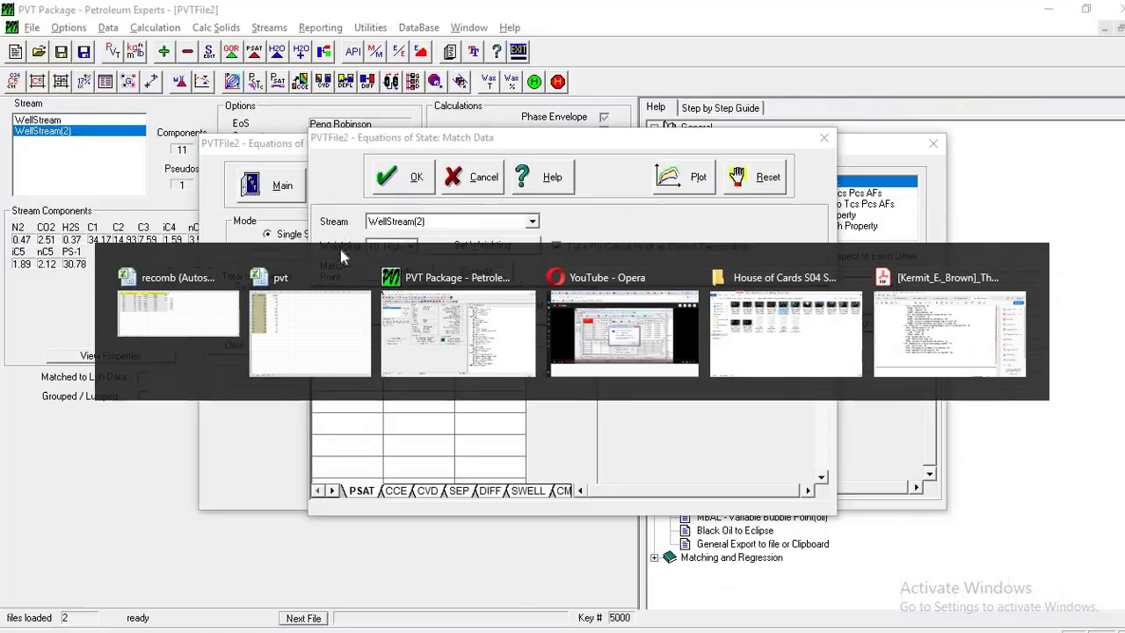
{"action": "key", "text": "ctrl+v"}
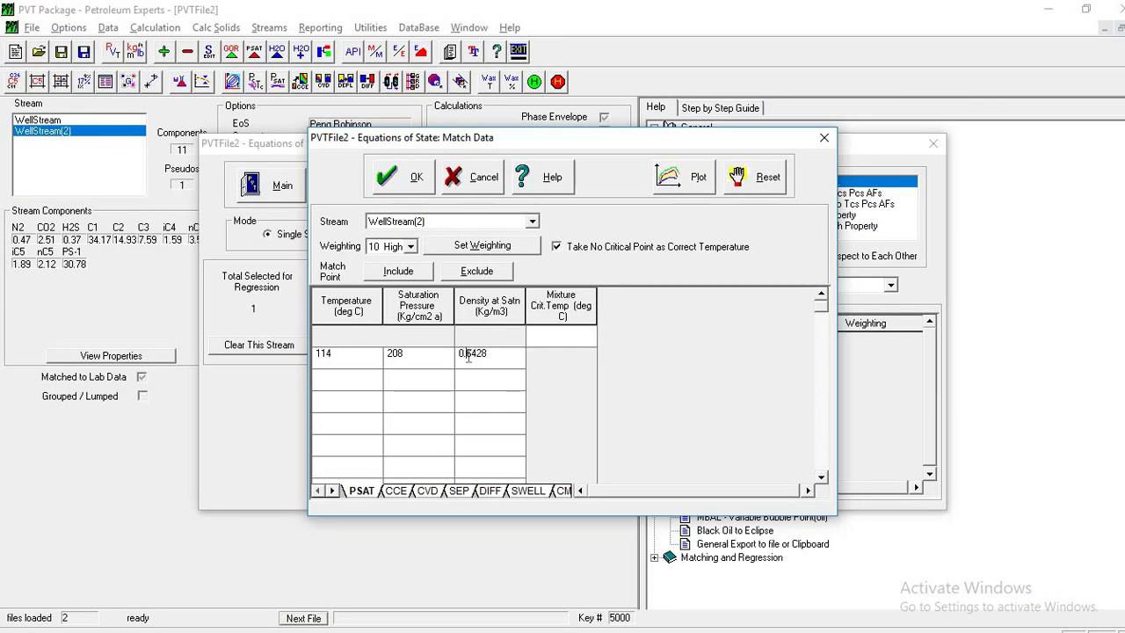
{"action": "left_click", "coordinate": [468, 354]}
{"action": "key", "text": "BackSpace"}
{"action": "key", "text": "BackSpace"}
{"action": "left_click", "coordinate": [477, 356]}
{"action": "type", "text": "."}
{"action": "left_click", "coordinate": [396, 276]}
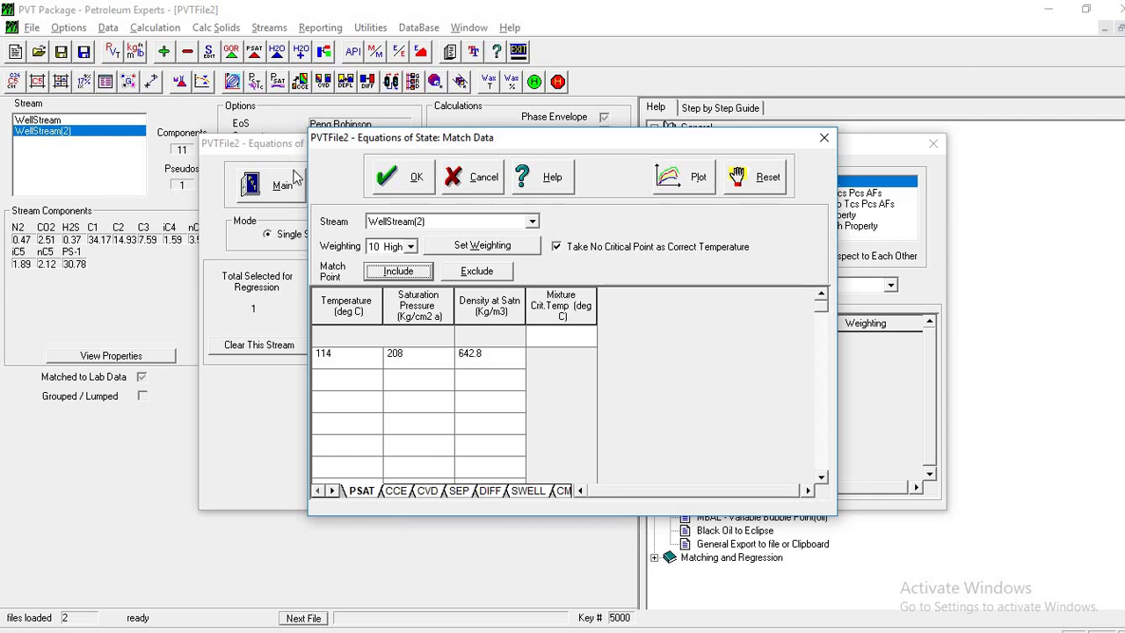
{"action": "left_click", "coordinate": [409, 181]}
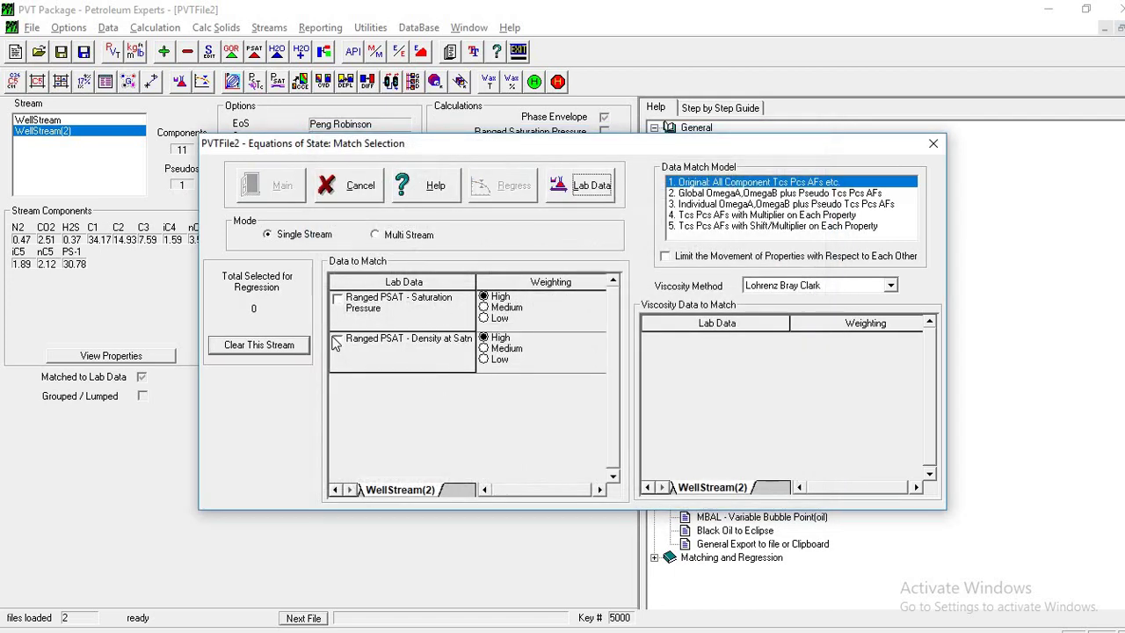
Step: Select only Ranged PSAT density at saturation as the data to match and regress on the Tc, Pc and AF of PS-1
{"action": "left_click", "coordinate": [338, 341]}
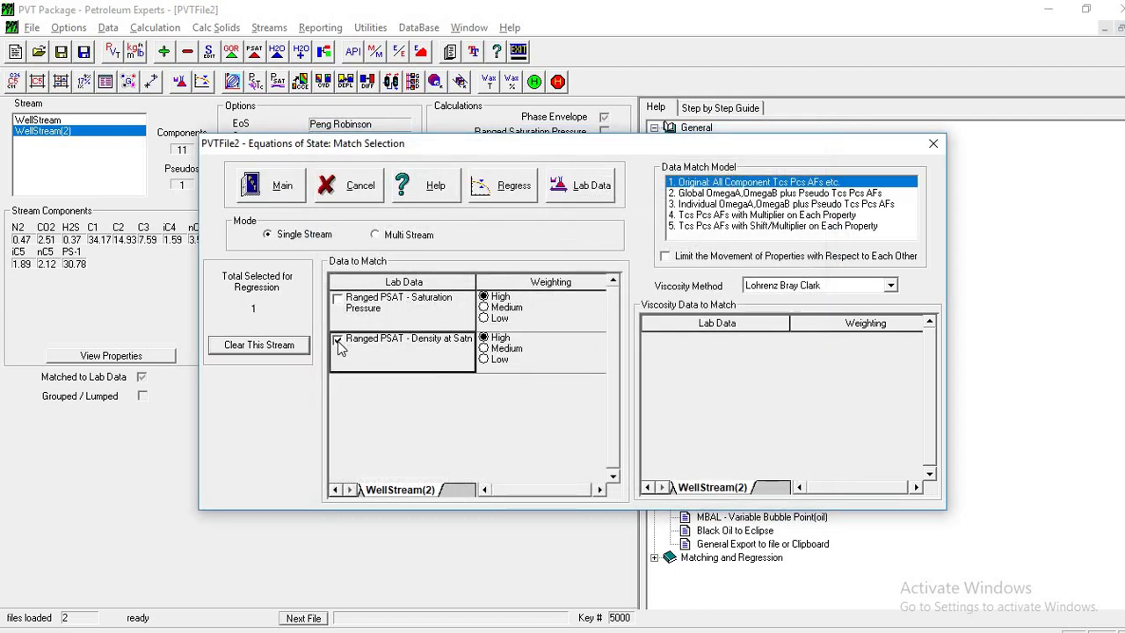
{"action": "left_click", "coordinate": [505, 185]}
{"action": "left_click_drag", "start_coordinate": [810, 287], "coordinate": [851, 509]}
{"action": "left_click", "coordinate": [822, 440]}
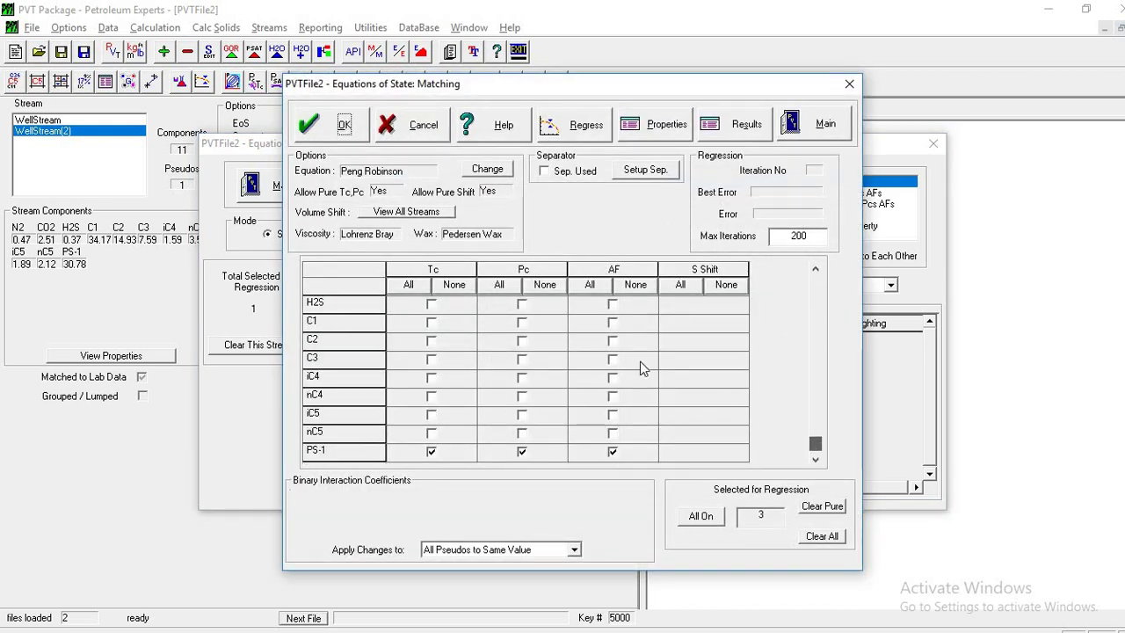
{"action": "left_click", "coordinate": [315, 128]}
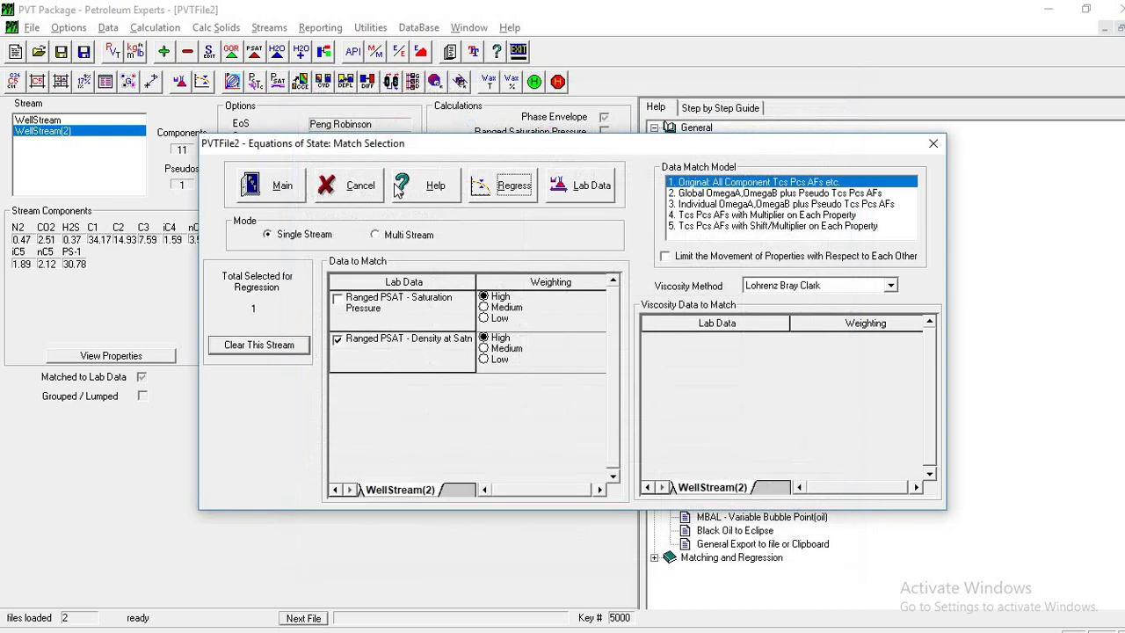
{"action": "left_click", "coordinate": [503, 198]}
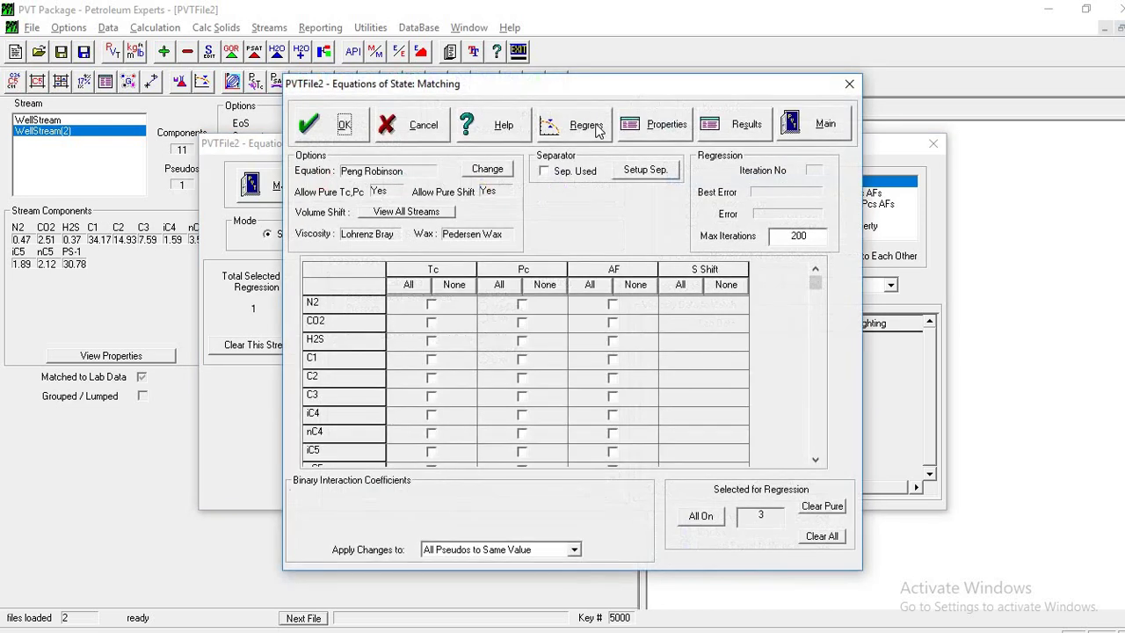
{"action": "left_click", "coordinate": [589, 132]}
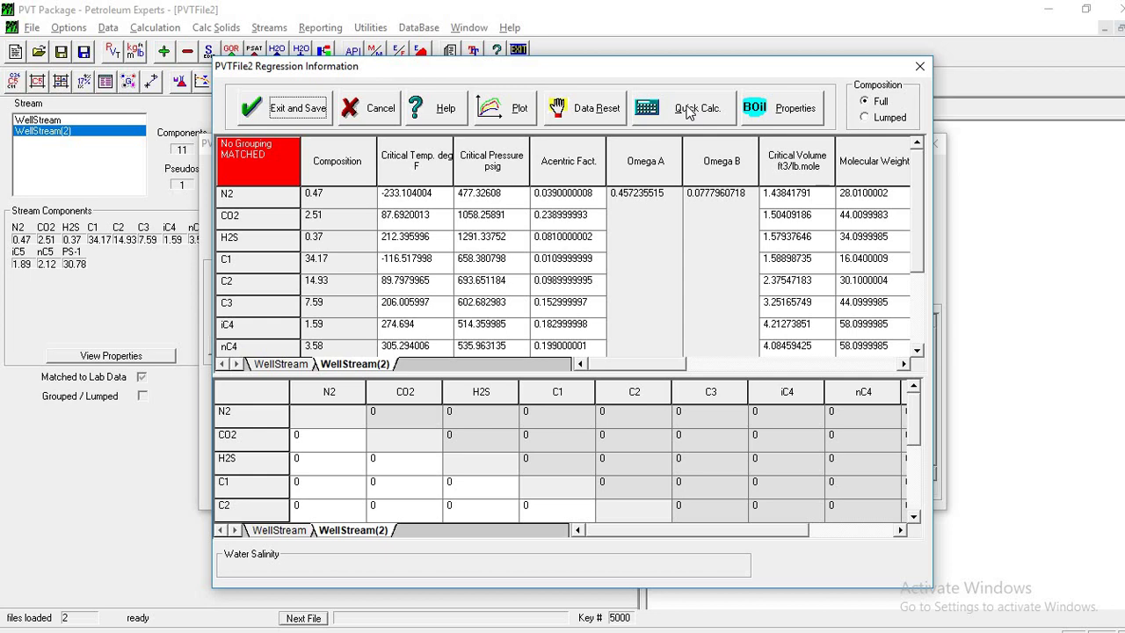
Step: Calculate the phase envelope of the density-matched WellStream(2) against the test point, then save the regression results and leave the matching dialog
{"action": "left_click", "coordinate": [688, 109]}
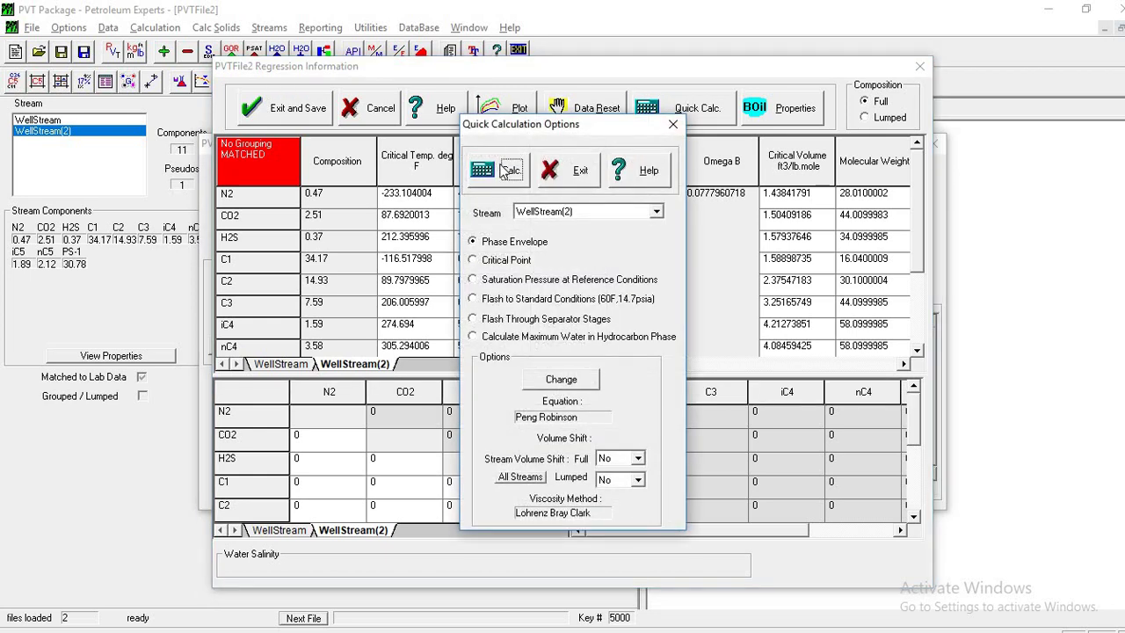
{"action": "left_click", "coordinate": [502, 169]}
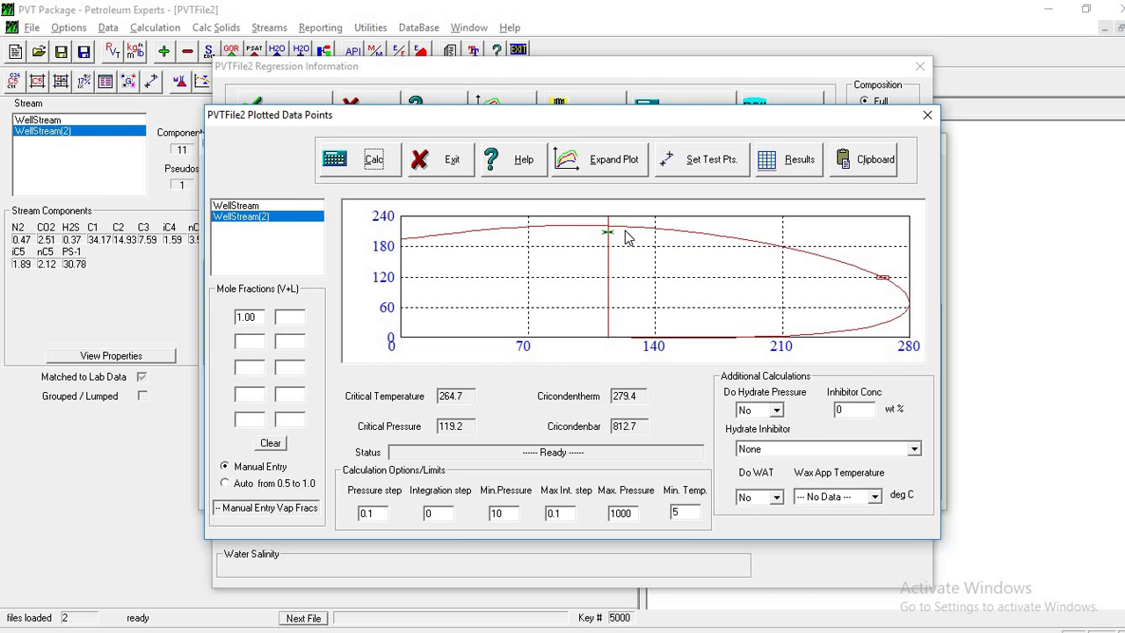
{"action": "left_click", "coordinate": [451, 165]}
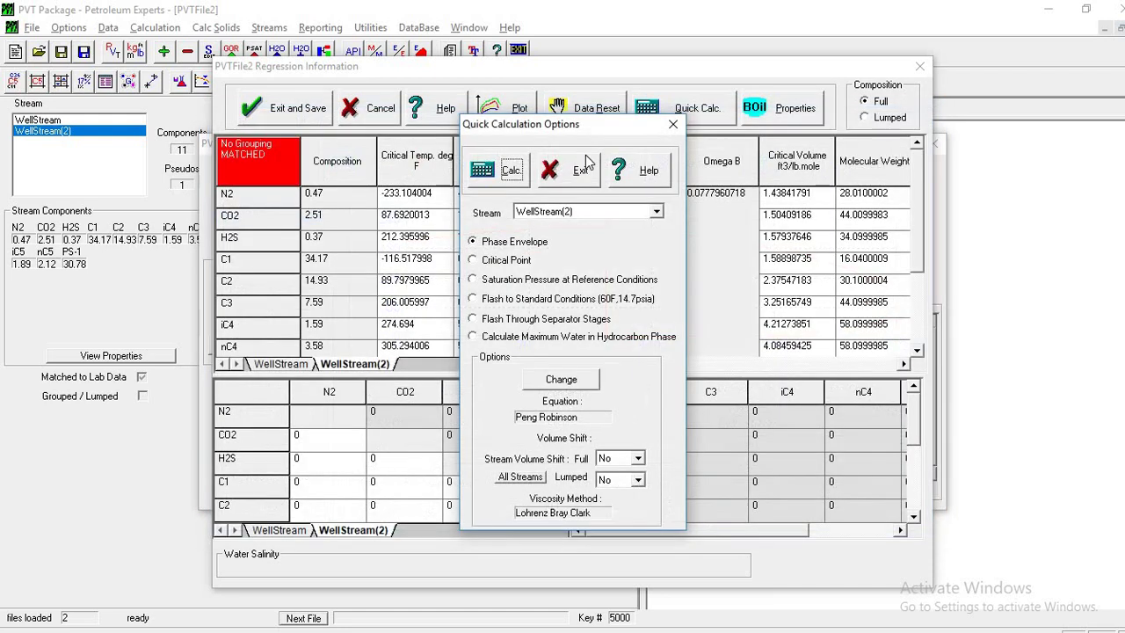
{"action": "left_click", "coordinate": [585, 179]}
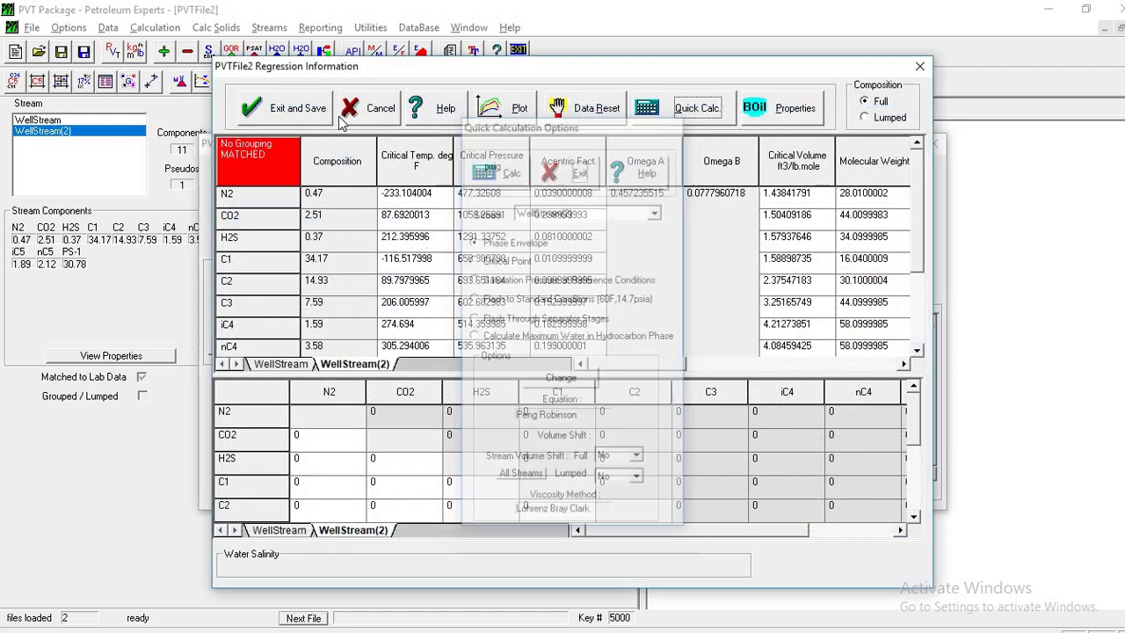
{"action": "left_click", "coordinate": [290, 109]}
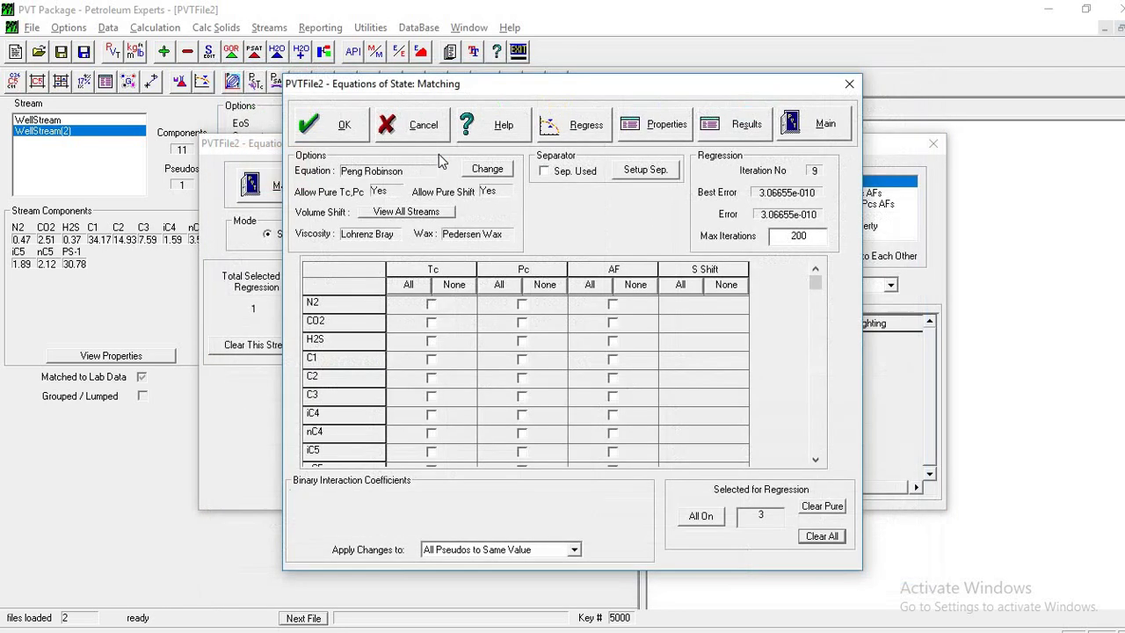
{"action": "left_click", "coordinate": [342, 125]}
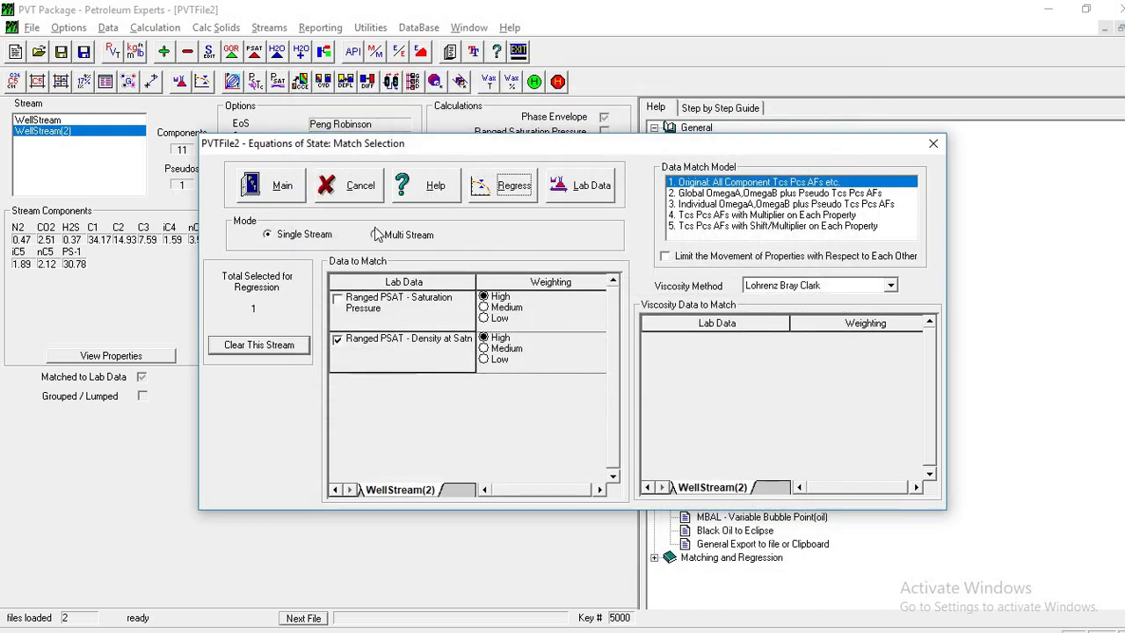
Step: Check which columns the DIFF lab data table for WellStream(2) requires, and return to the match selection
{"action": "left_click", "coordinate": [570, 192]}
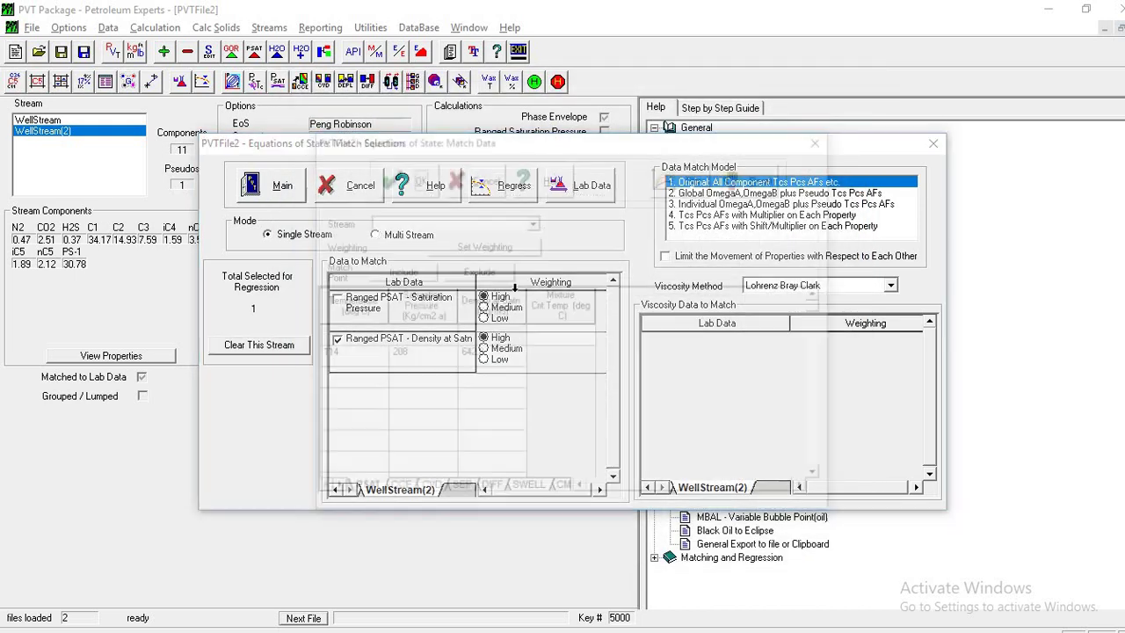
{"action": "left_click", "coordinate": [491, 491]}
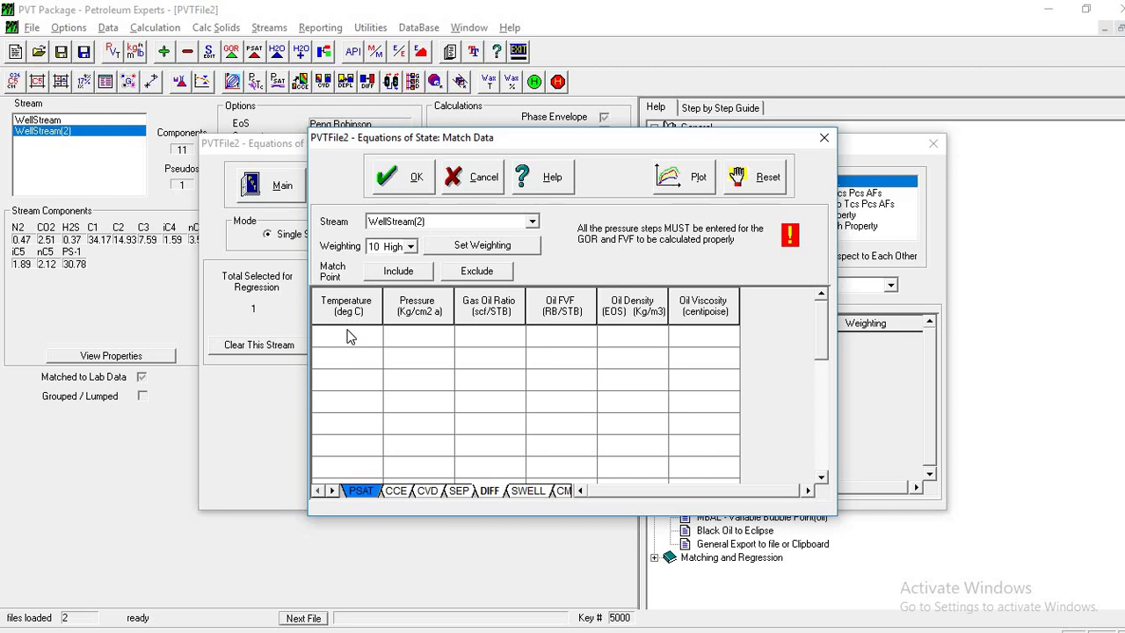
{"action": "left_click", "coordinate": [396, 174]}
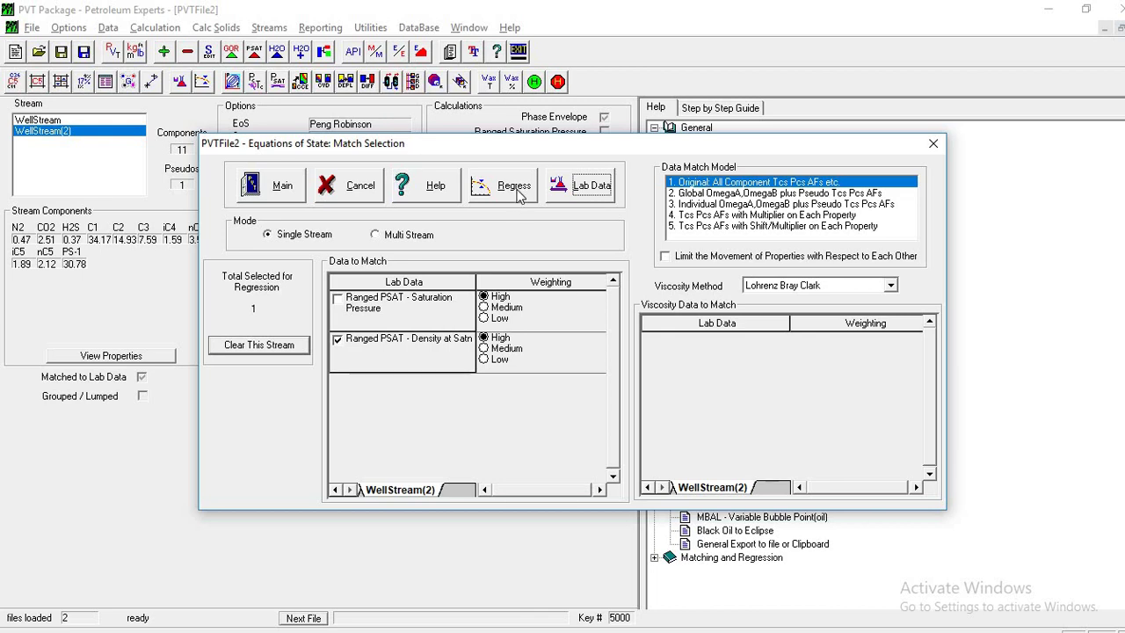
Step: Reopen the lab data and copy the temperature, pressure, Rs, Bo and oil density values in A2:E11 of the recomb workbook's Sheet2
{"action": "left_click", "coordinate": [567, 189]}
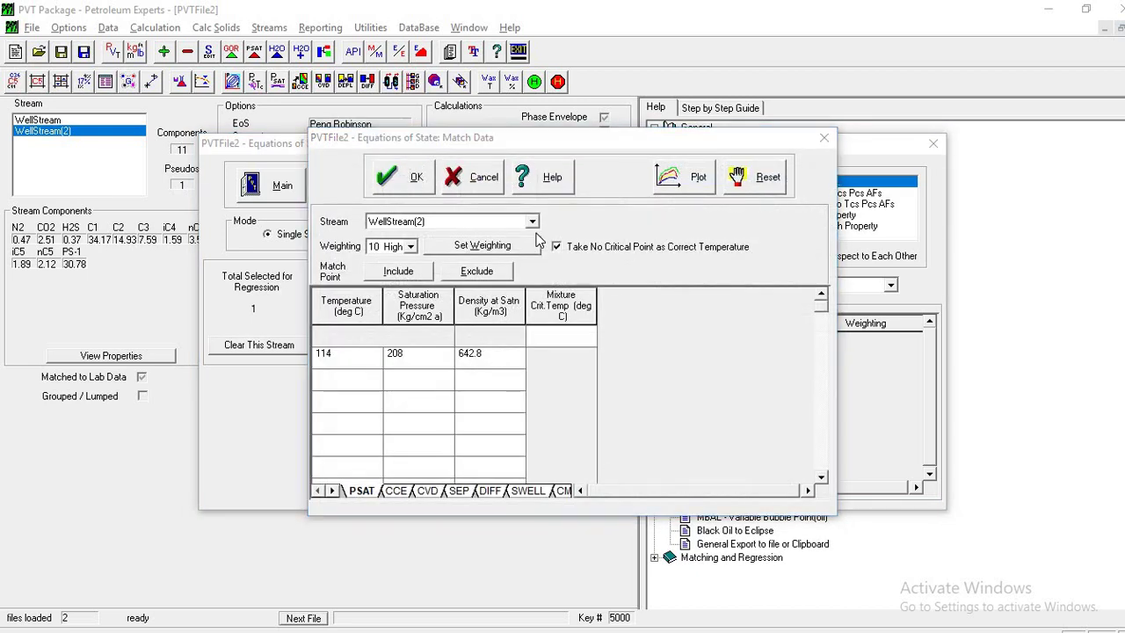
{"action": "key", "text": "alt+Tab"}
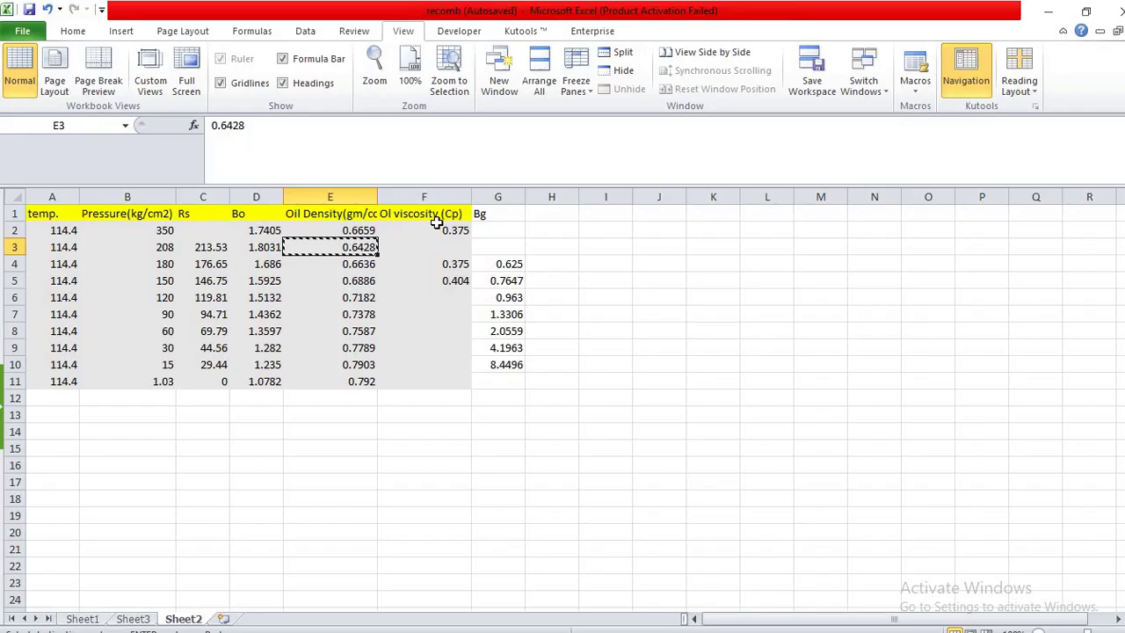
{"action": "left_click", "coordinate": [113, 233]}
{"action": "left_click_drag", "start_coordinate": [118, 241], "coordinate": [120, 245]}
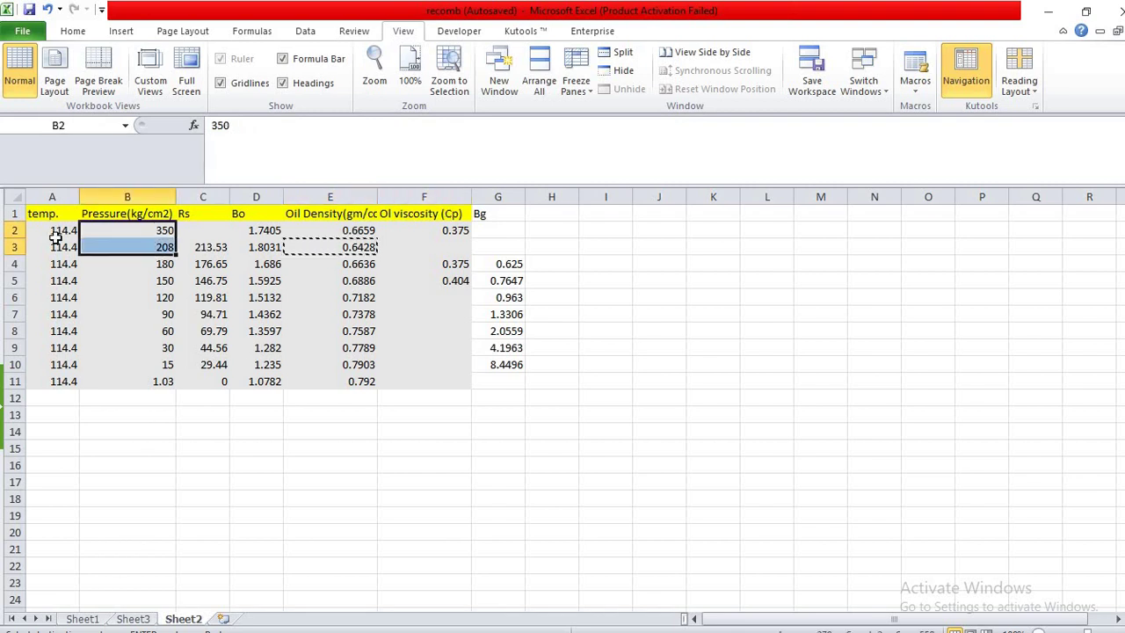
{"action": "left_click_drag", "start_coordinate": [48, 230], "coordinate": [318, 381]}
{"action": "key", "text": "ctrl+c"}
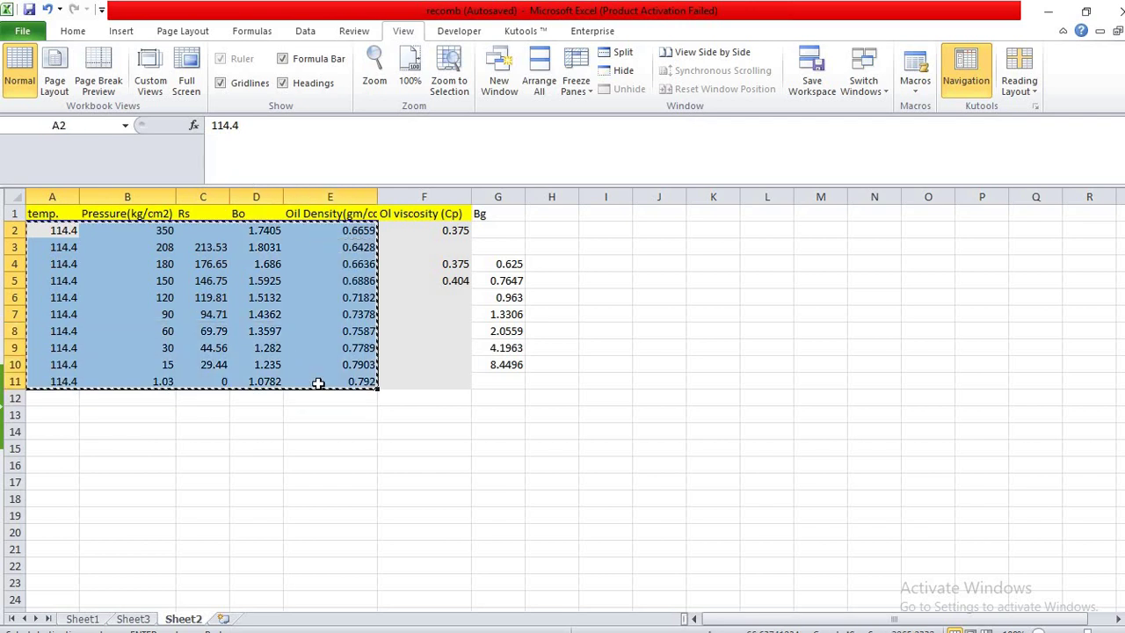
{"action": "key", "text": "alt+Tab"}
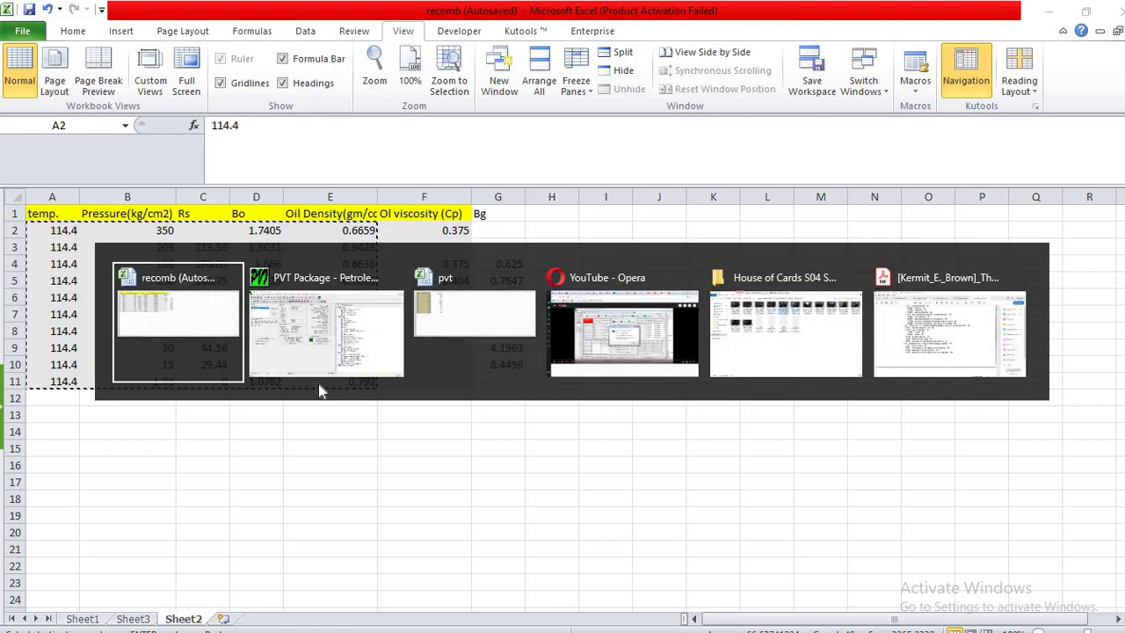
{"action": "key", "text": "alt+Tab"}
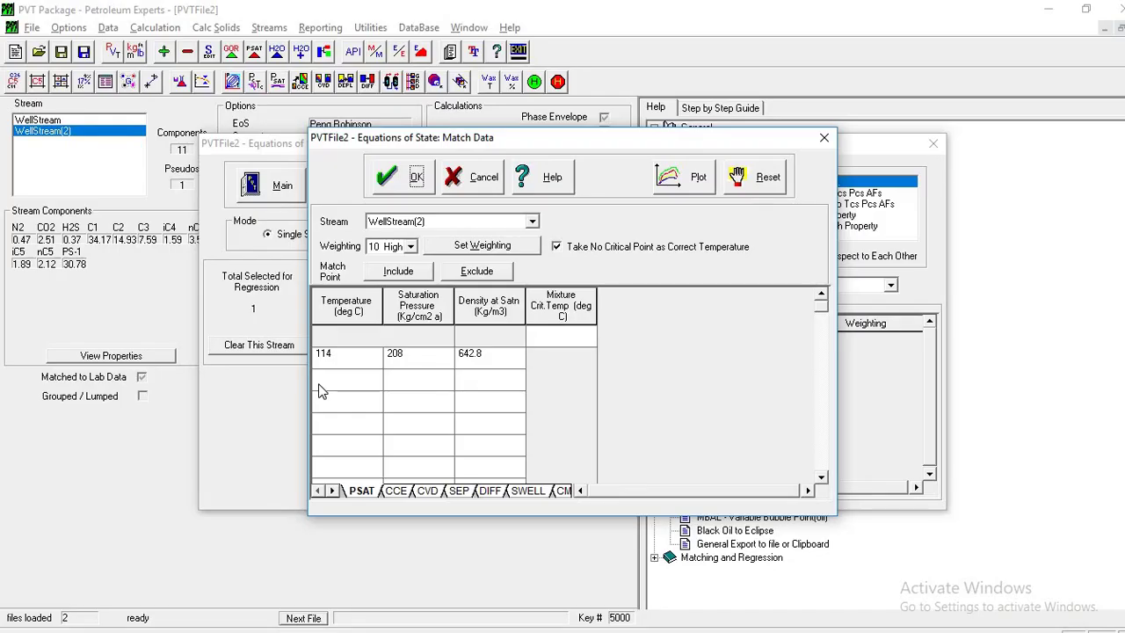
Step: Return to the recomb workbook in Excel and open the oil density at 350 kg/cm2, cell E2, for editing
{"action": "key", "text": "alt+Tab"}
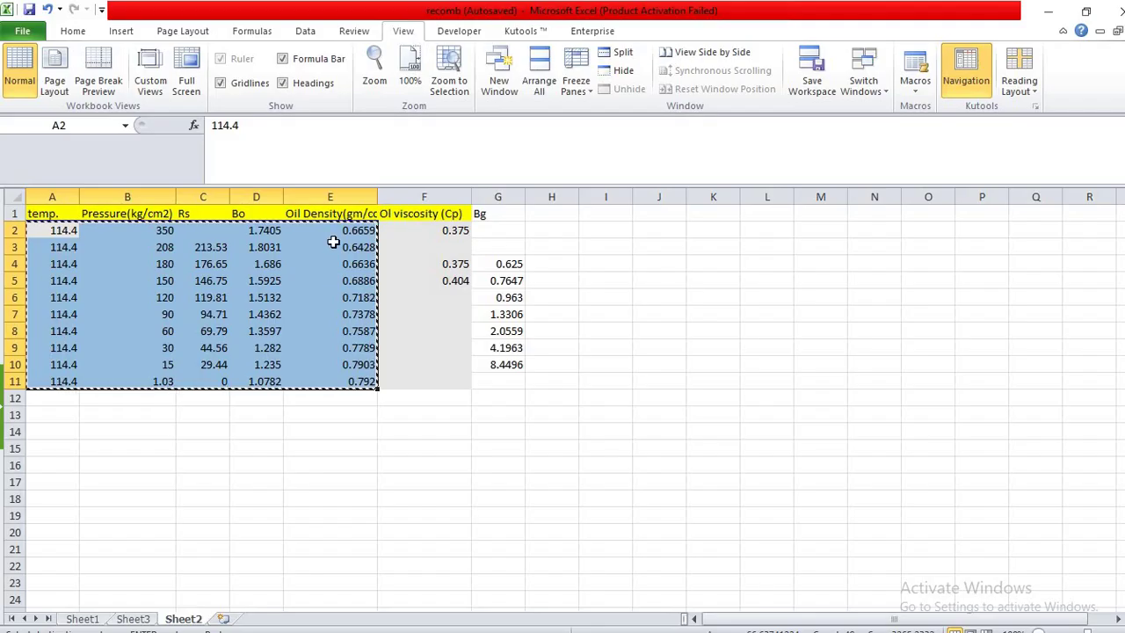
{"action": "left_click", "coordinate": [330, 229]}
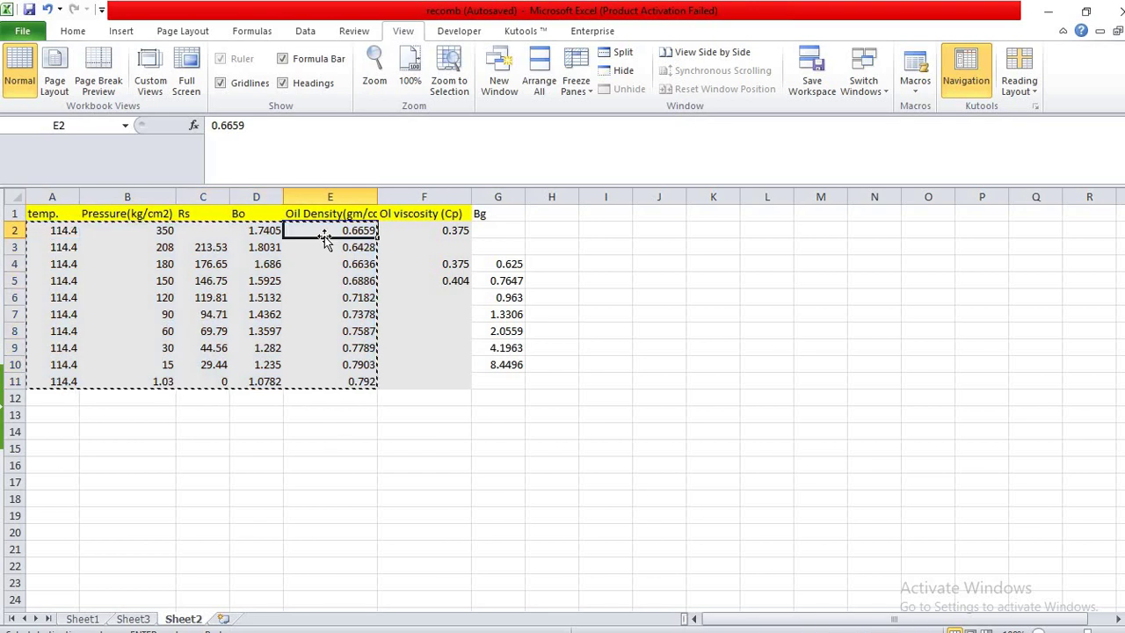
{"action": "left_click", "coordinate": [280, 144]}
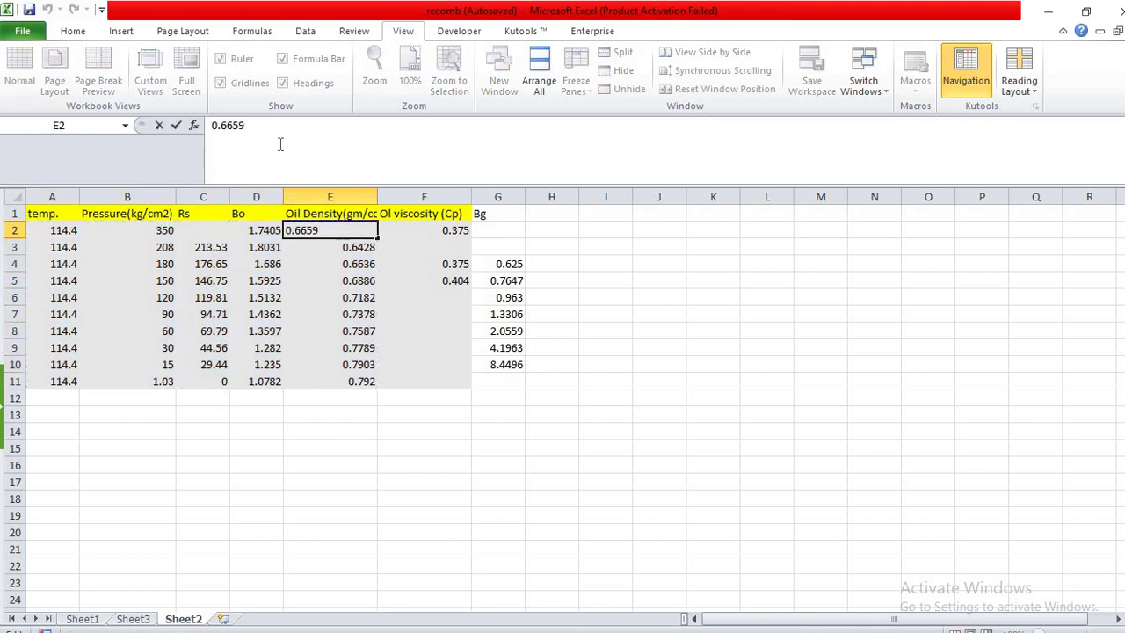